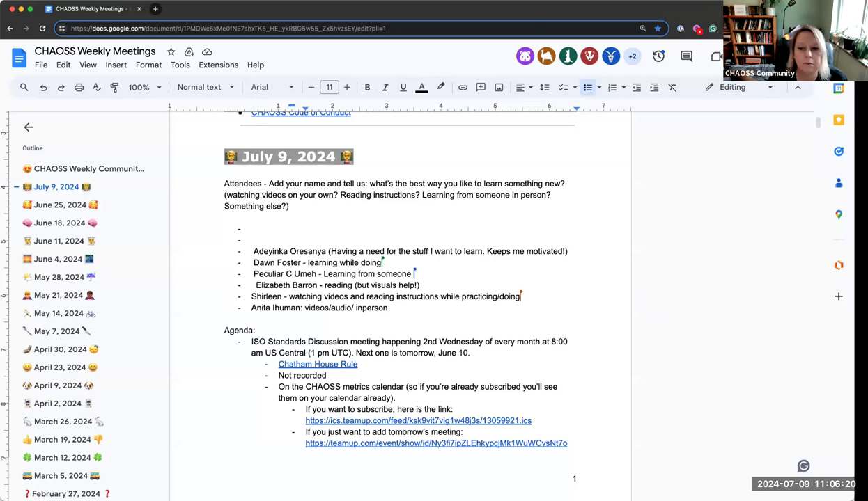
Add two empty attendee bullets below Anita's line and move between them
left_click_drag(815, 353, 693, 352)
left_click(465, 307)
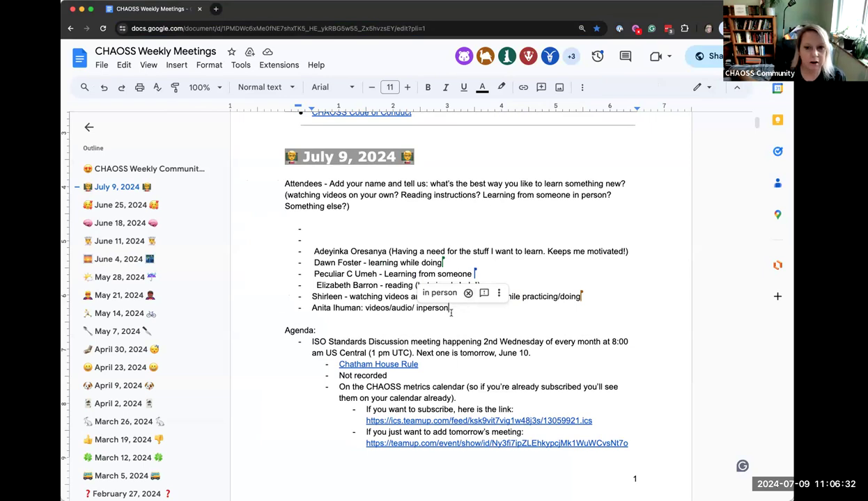
key("Return")
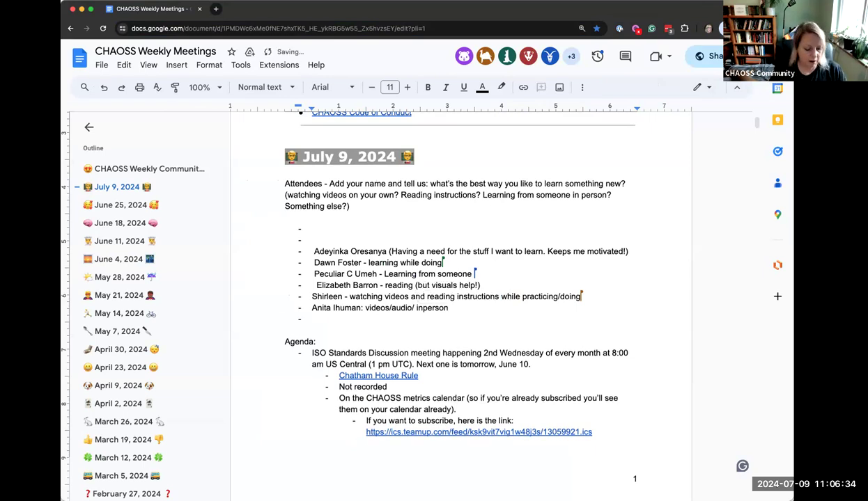
key("Return")
key("Return")
key("Return")
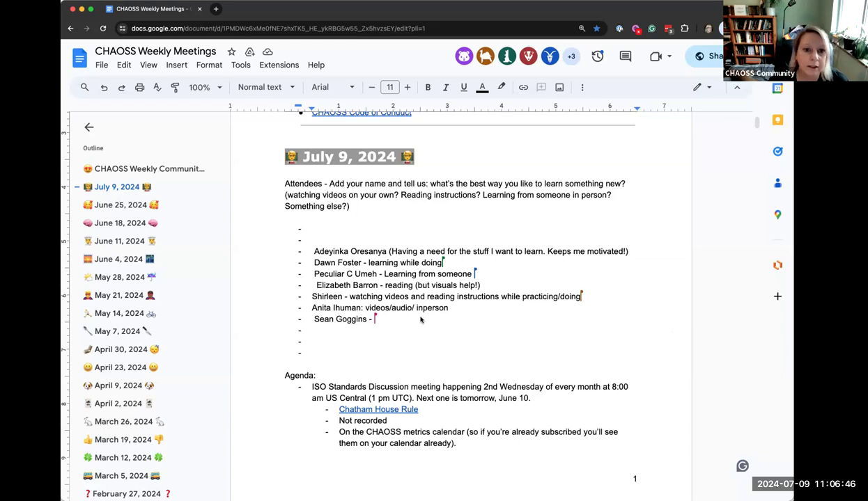
scroll(420, 319, "down", 1)
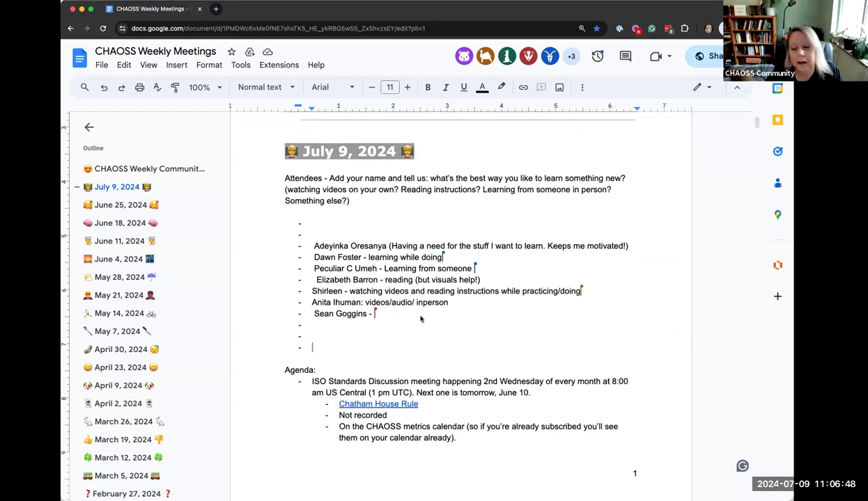
scroll(400, 320, "down", 1)
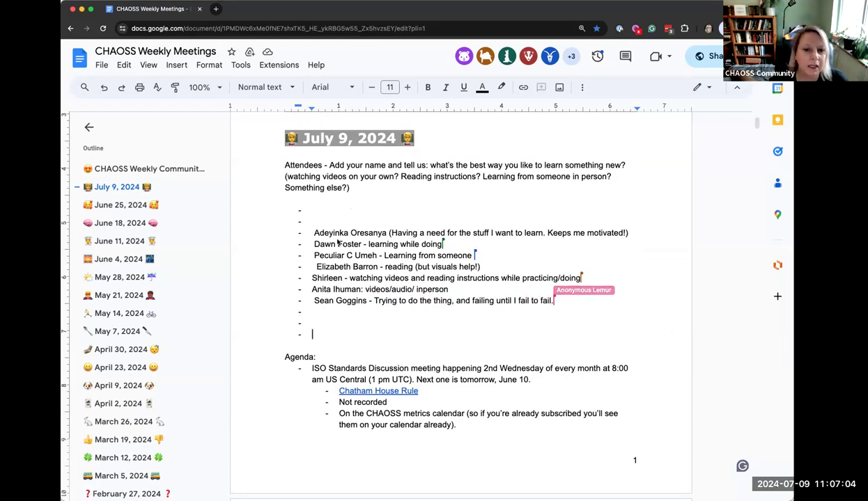
left_click(324, 320)
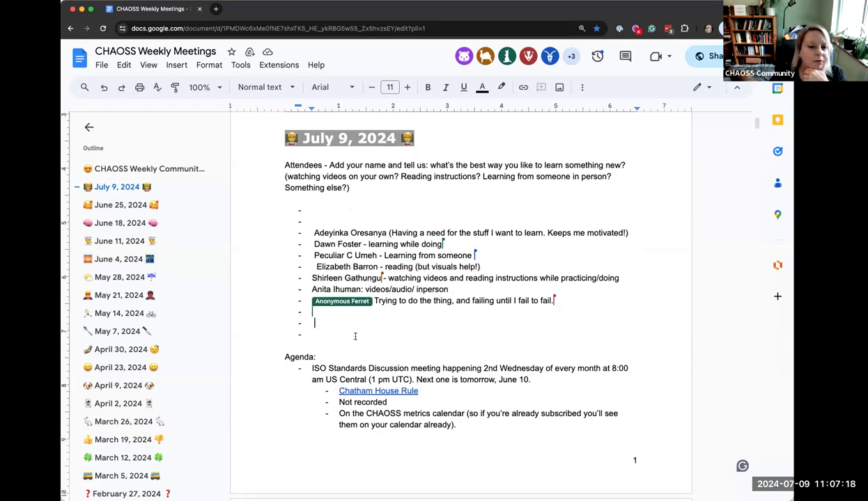
key("Down")
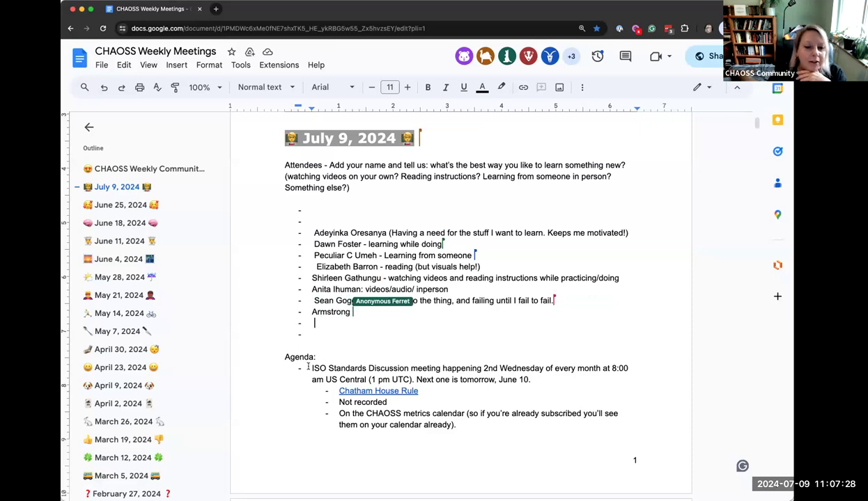
Highlight the ISO Standards agenda item, then select the words 'ISO Standards Discussion'
left_click_drag(323, 366, 537, 379)
scroll(537, 378, "down", 6)
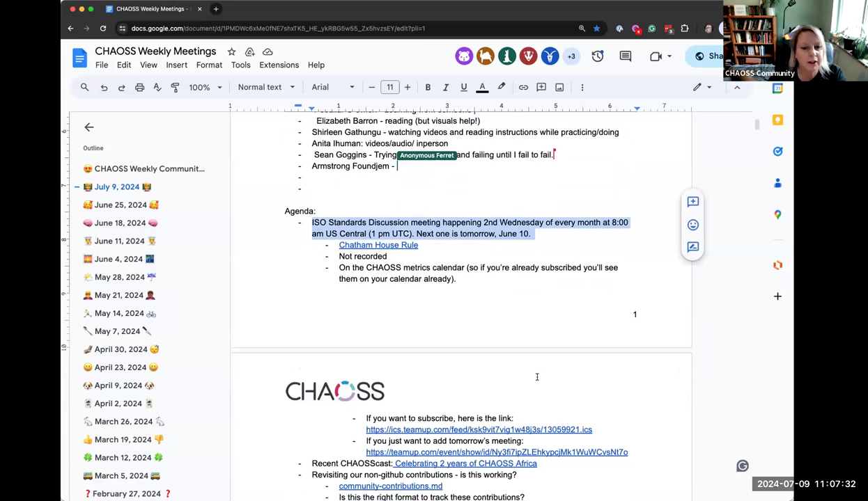
scroll(537, 378, "down", 6)
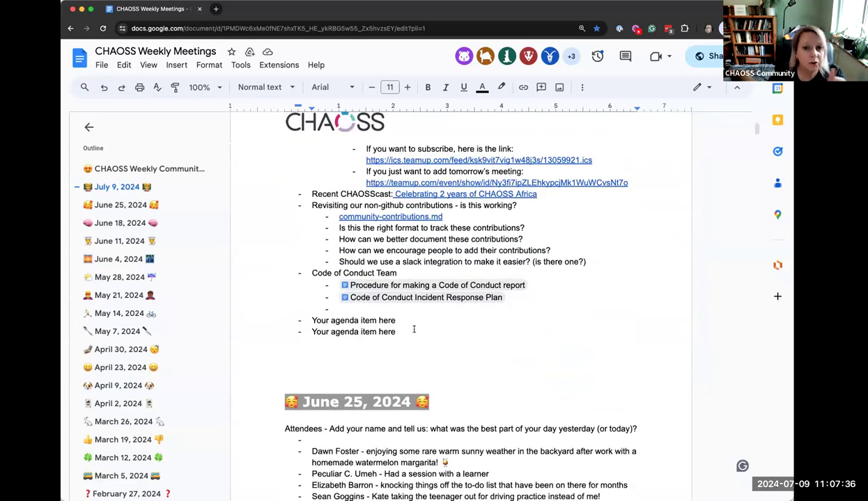
scroll(414, 330, "up", 7)
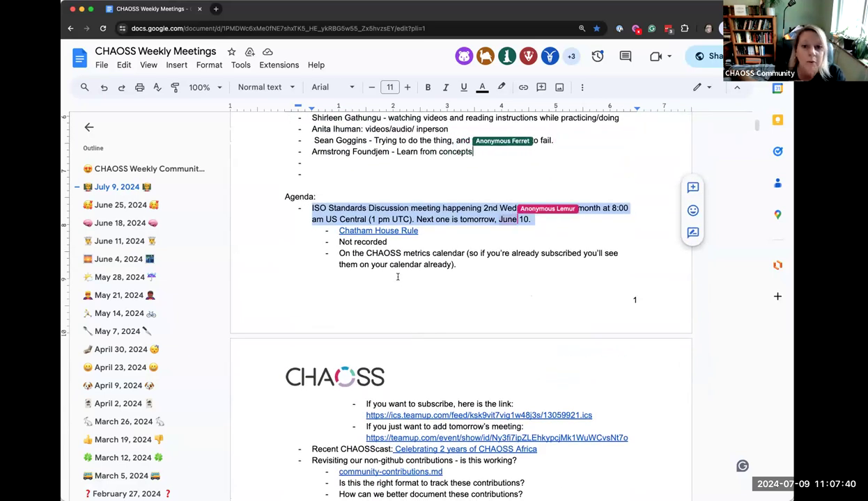
left_click(398, 284)
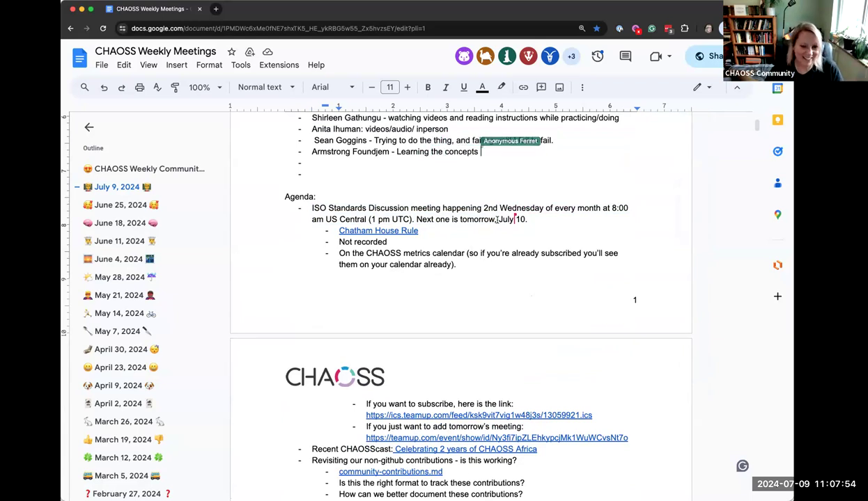
left_click(314, 208)
left_click_drag(315, 207, 410, 207)
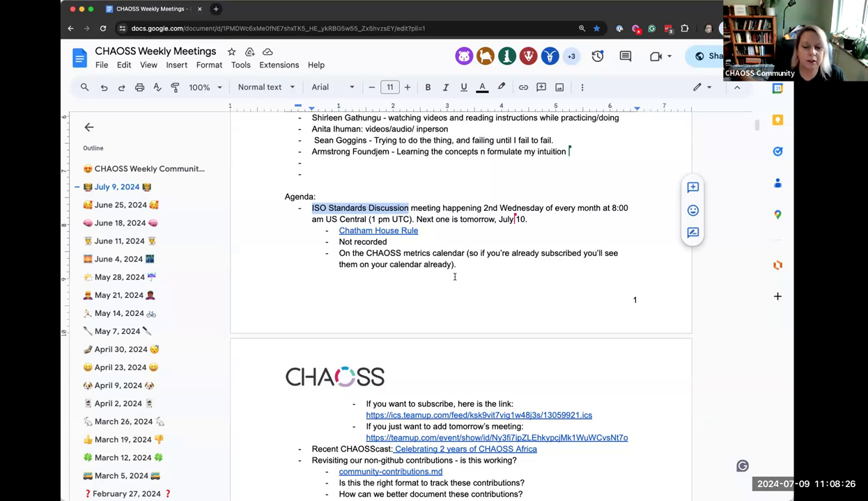
Open the Teamup event for the July 10 CHAOSS ISO Standards Meeting in a new tab
left_click(484, 215)
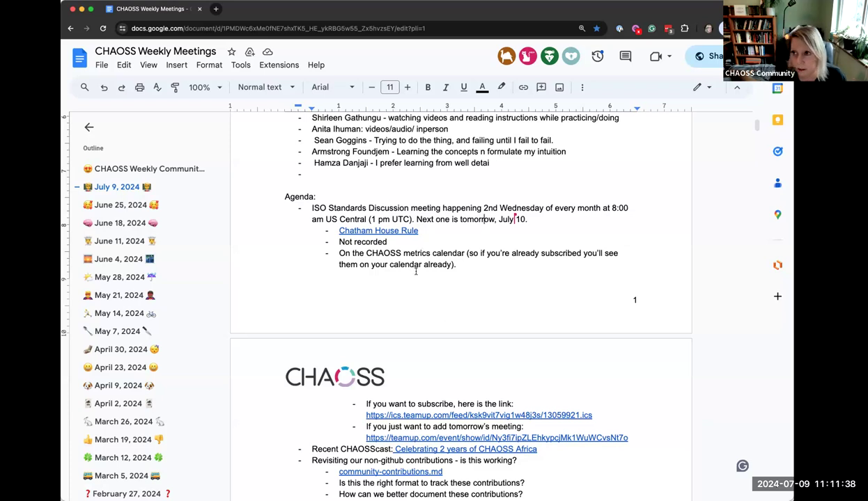
scroll(398, 306, "down", 3)
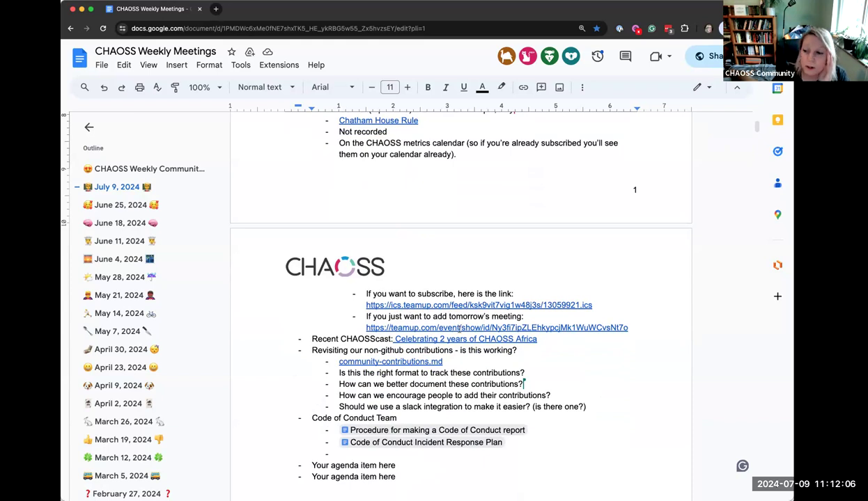
left_click(414, 327)
left_click(418, 342)
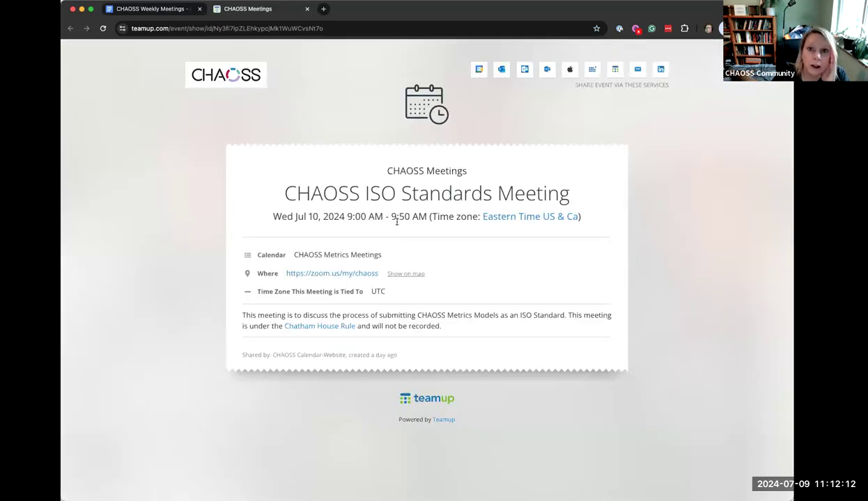
left_click(164, 11)
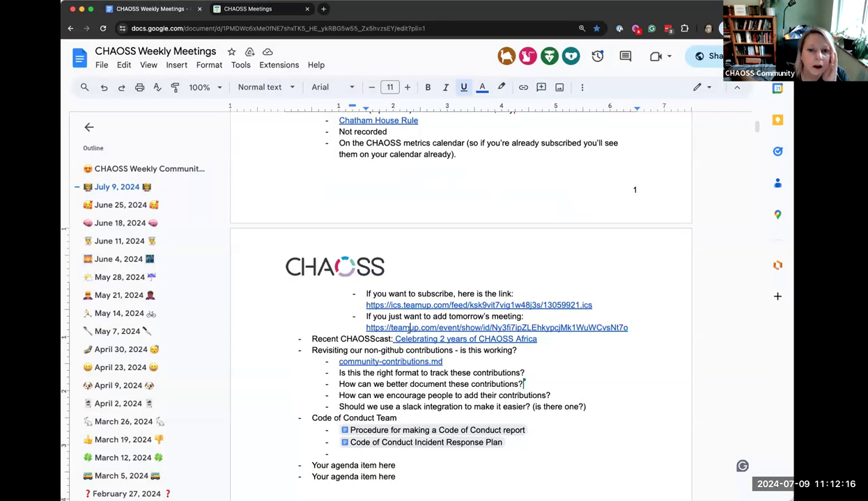
left_click(635, 331)
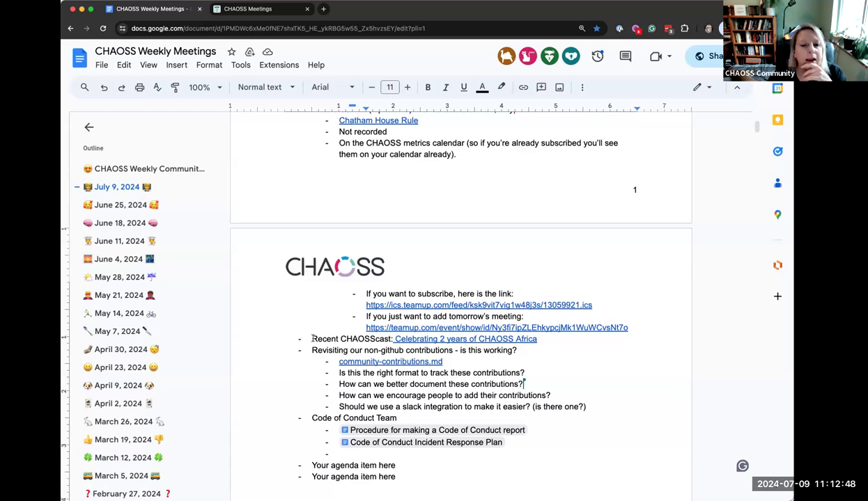
double_click(312, 340)
left_click_drag(353, 340, 539, 340)
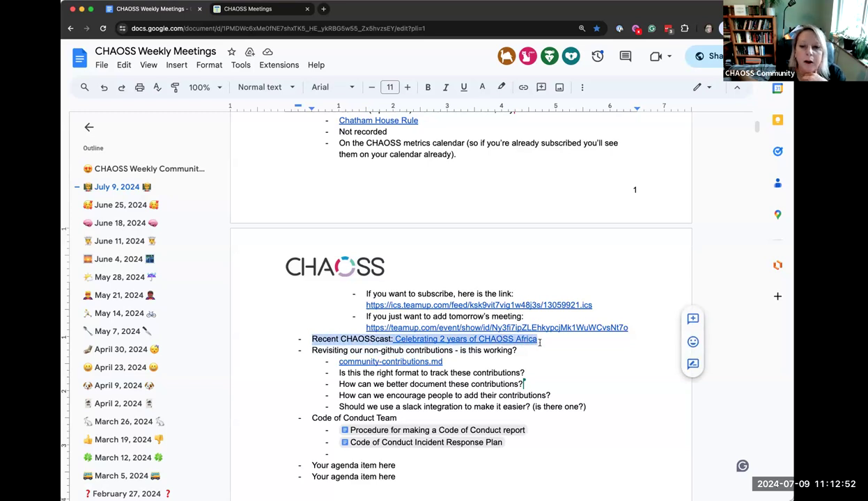
left_click(540, 341)
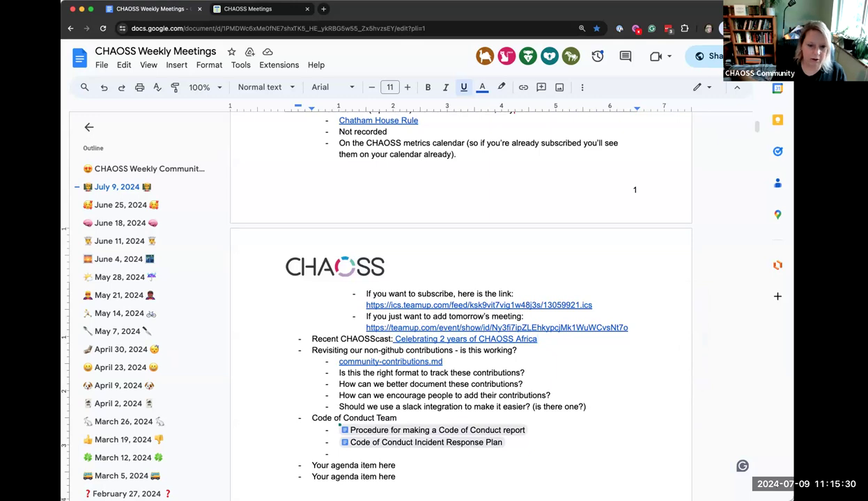
Add the podcast contact e-mail as a sub-bullet under CHAOSScast and append '?' to the Revisiting line
key("Return")
key("Tab")
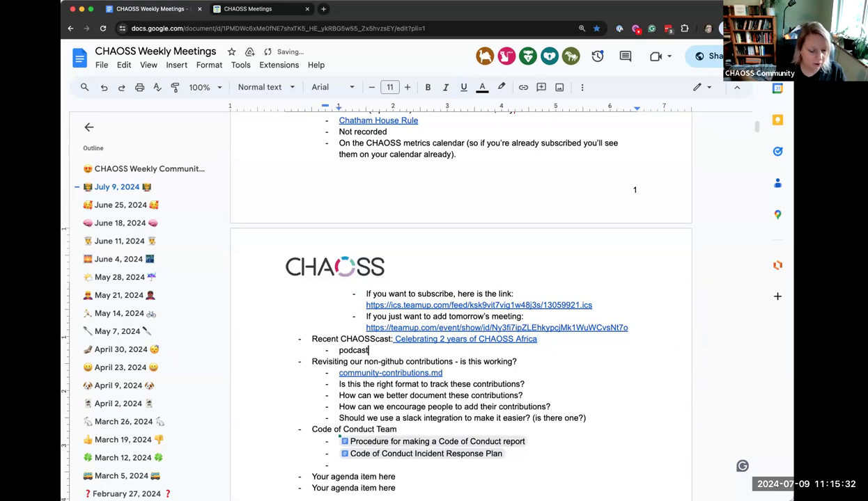
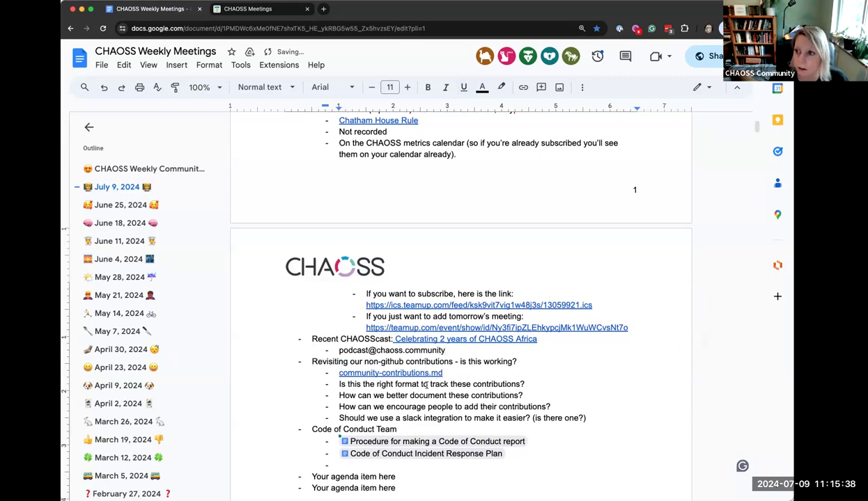
left_click_drag(339, 351, 446, 350)
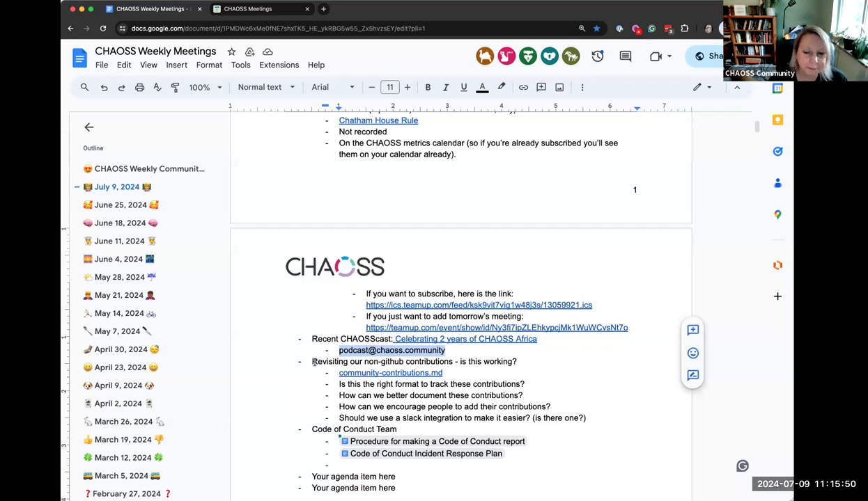
left_click(514, 361)
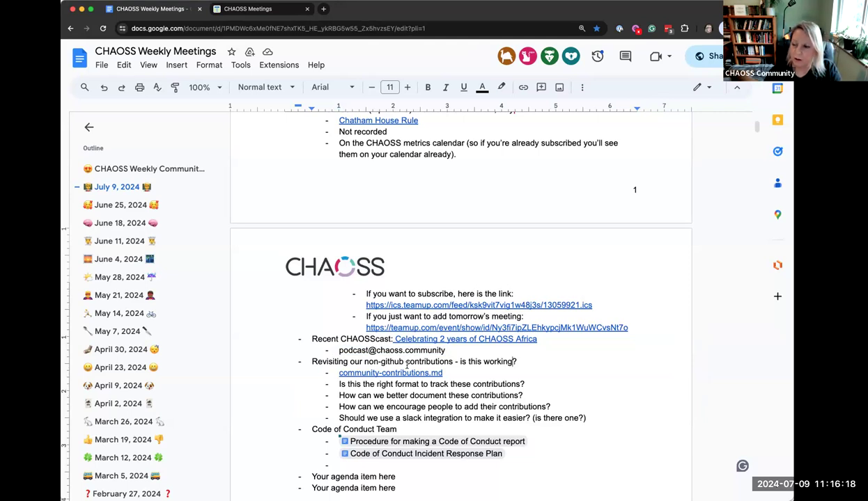
type("?")
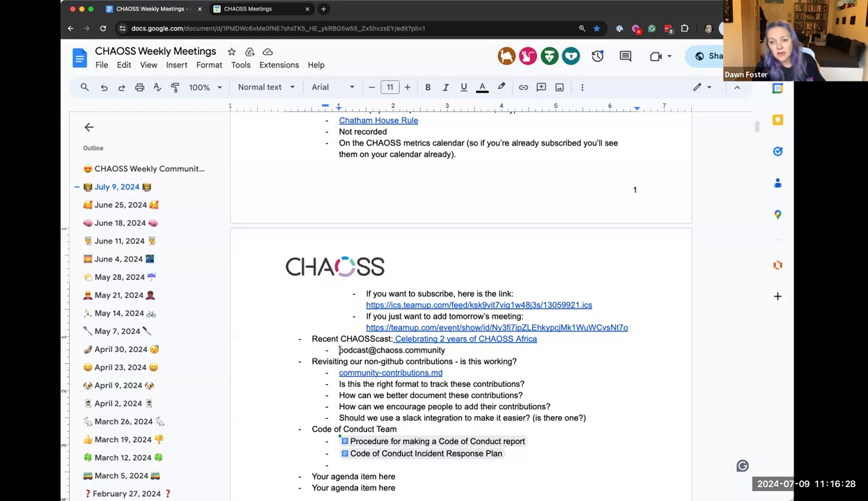
Cut the Code of Conduct Team block and paste it as a top-level bullet below the podcast line
left_click_drag(338, 350, 445, 351)
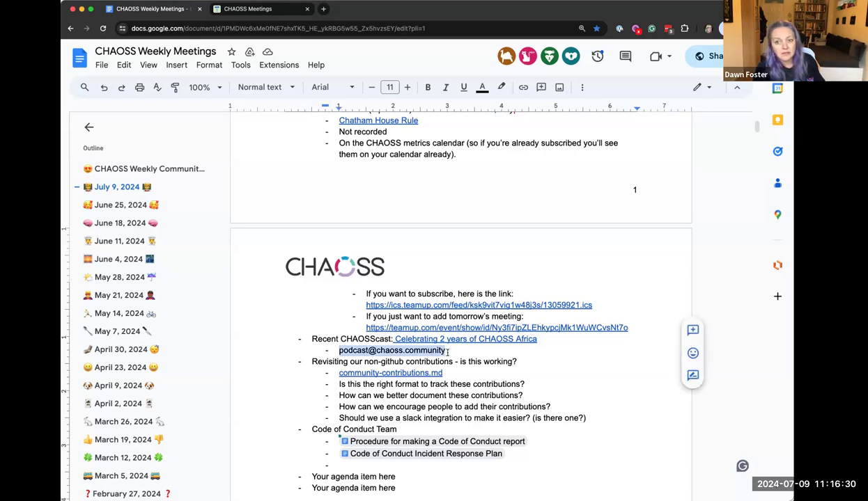
scroll(448, 352, "down", 2)
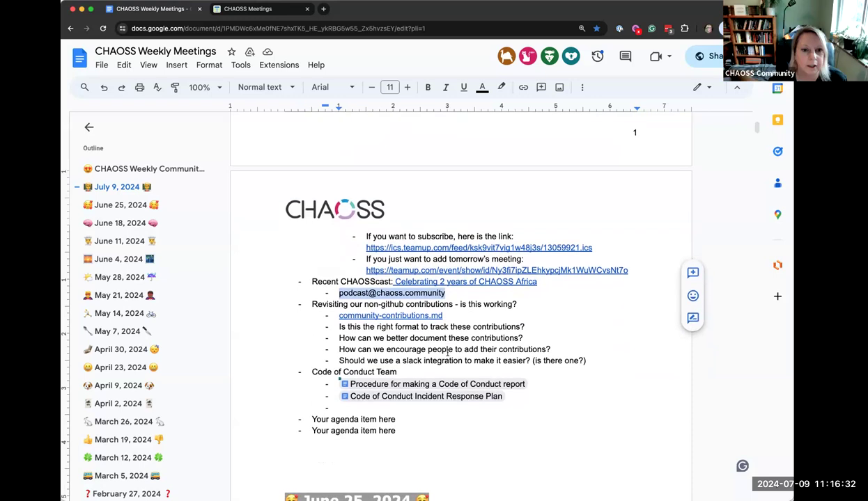
left_click(370, 284)
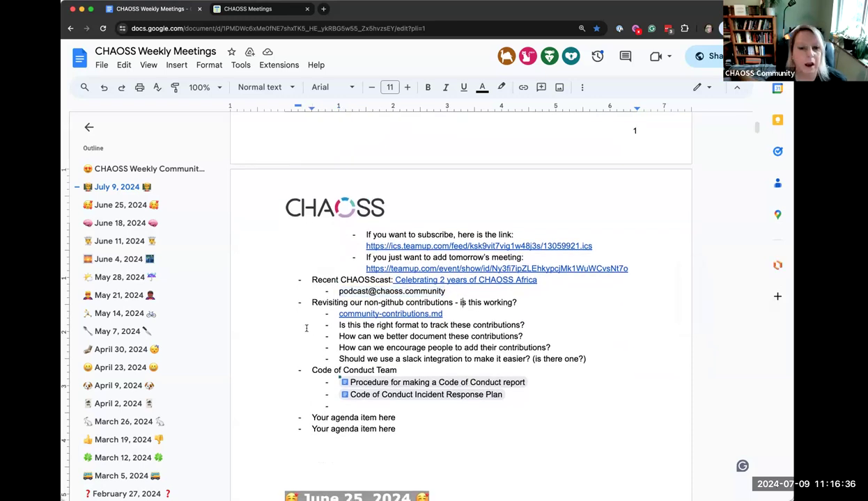
left_click_drag(306, 370, 530, 407)
key("super+c")
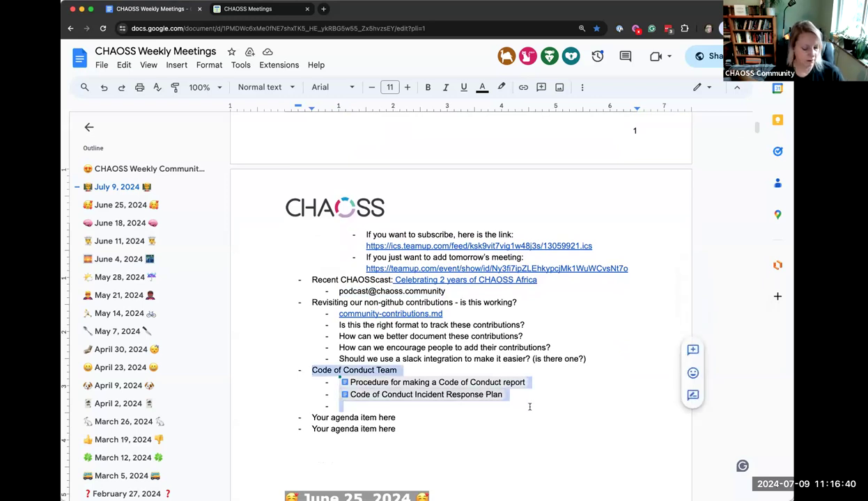
key("BackSpace")
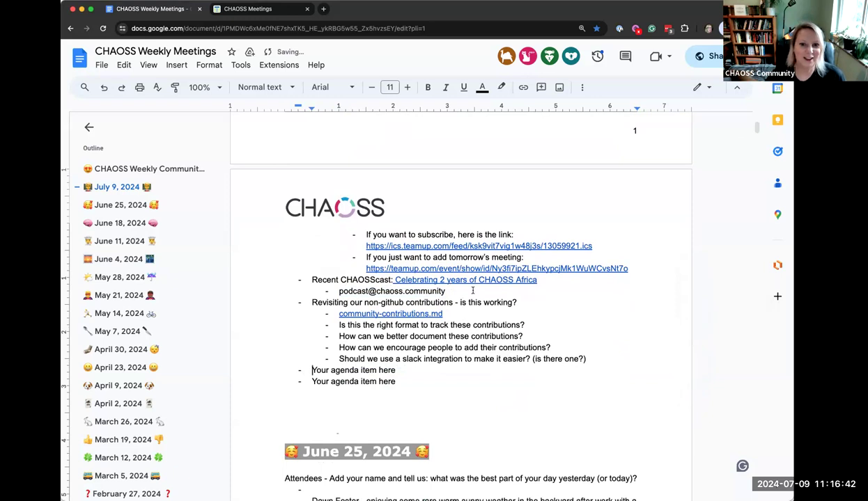
left_click(456, 291)
key("Return")
key("shift+Tab")
key("super+v")
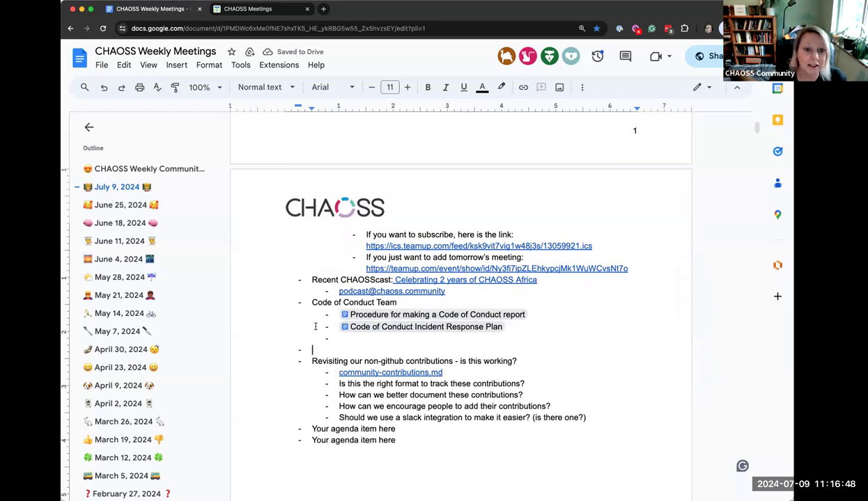
Select the Revisiting block, then the whole Code of Conduct Team heading line
left_click_drag(311, 361, 591, 418)
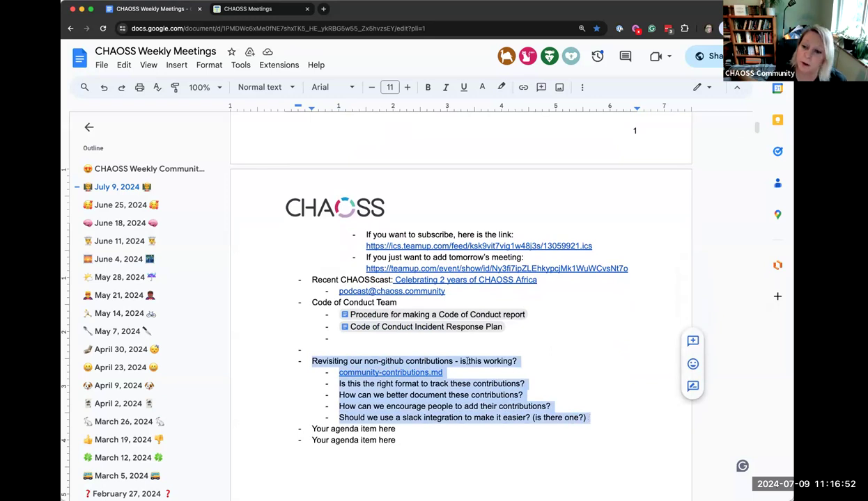
left_click(339, 339)
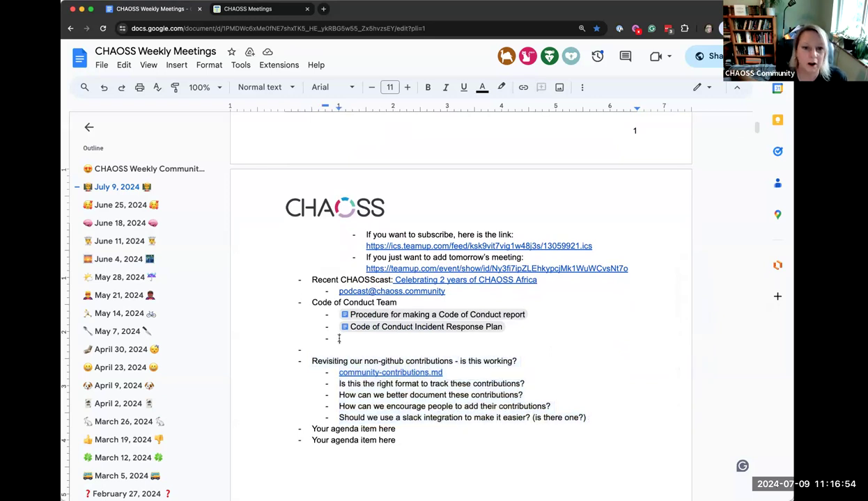
double_click(319, 302)
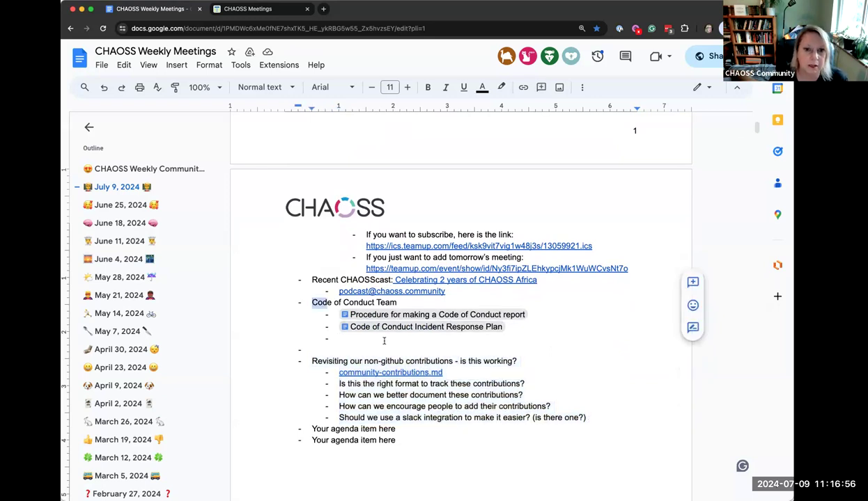
left_click(347, 338)
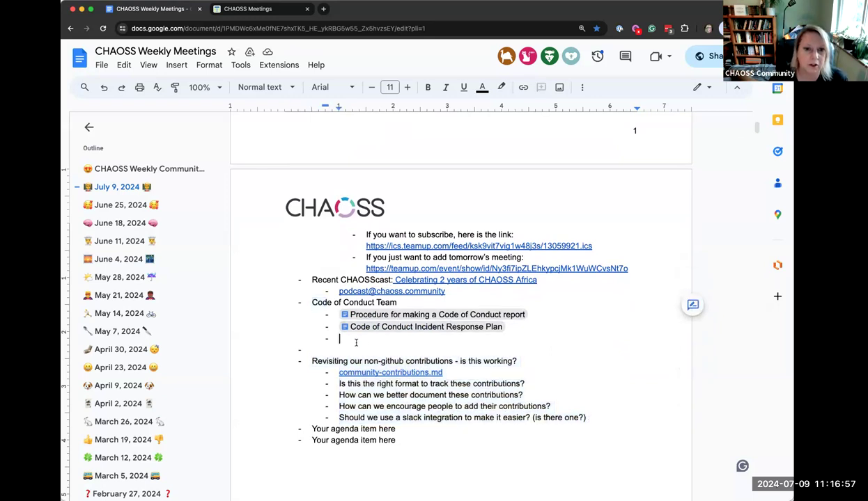
triple_click(354, 302)
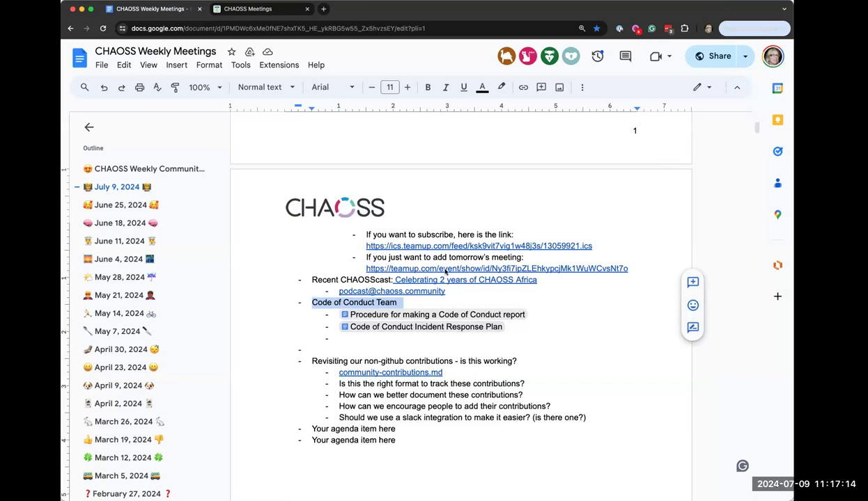
scroll(451, 296, "down", 1)
mouse_move(458, 294)
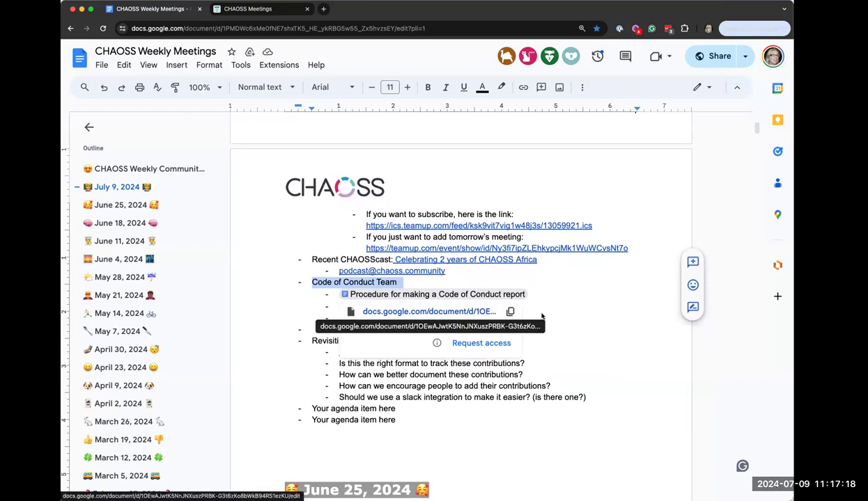
mouse_move(419, 307)
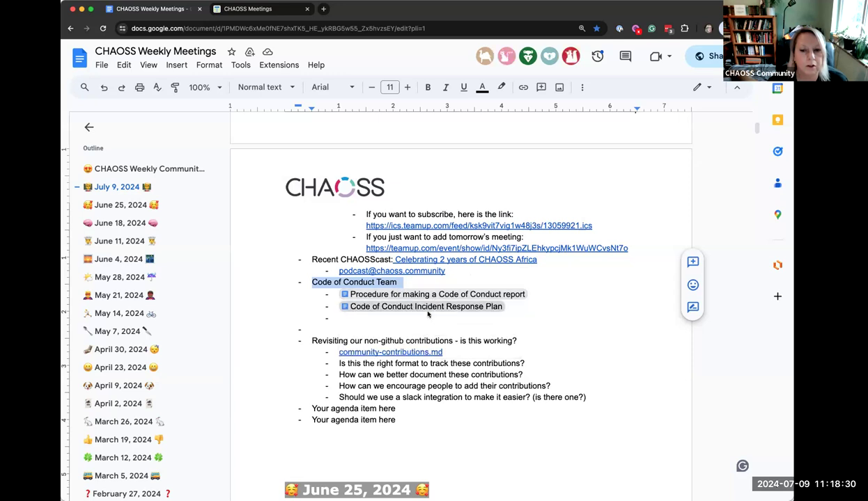
Preview the Procedure for making a Code of Conduct report link chip
mouse_move(428, 314)
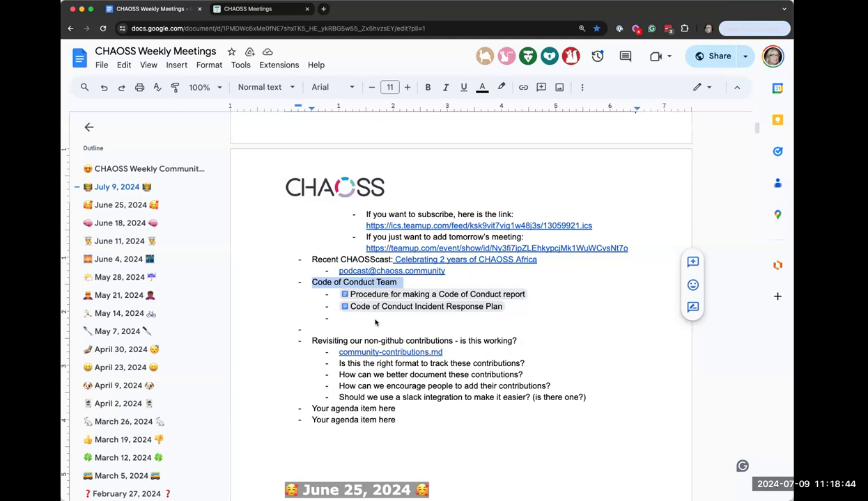
mouse_move(435, 294)
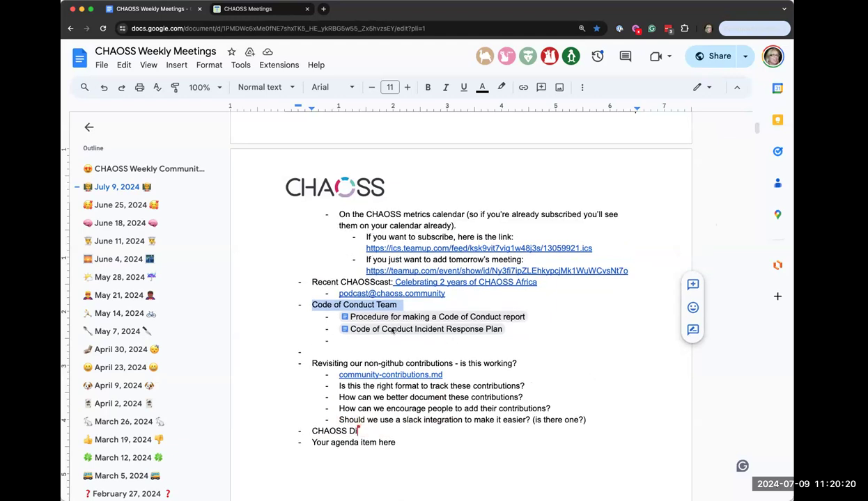
Open the Code of Conduct Incident Response Plan document from its smart chip
mouse_move(438, 333)
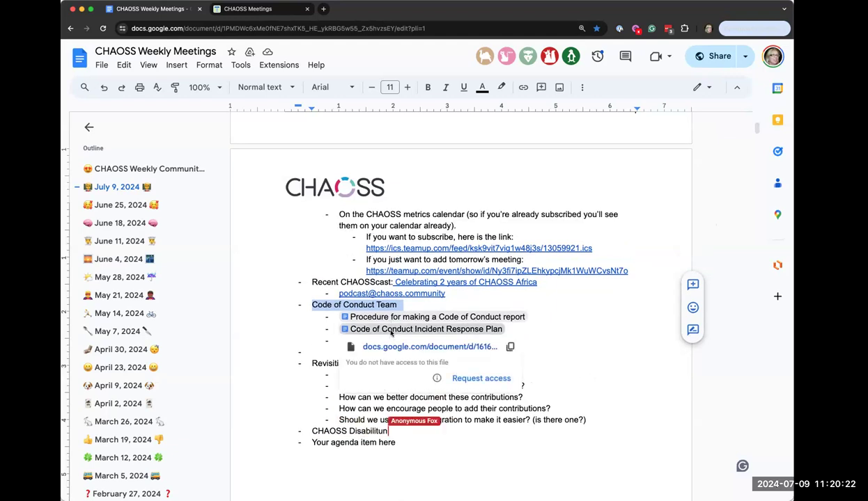
left_click(392, 333)
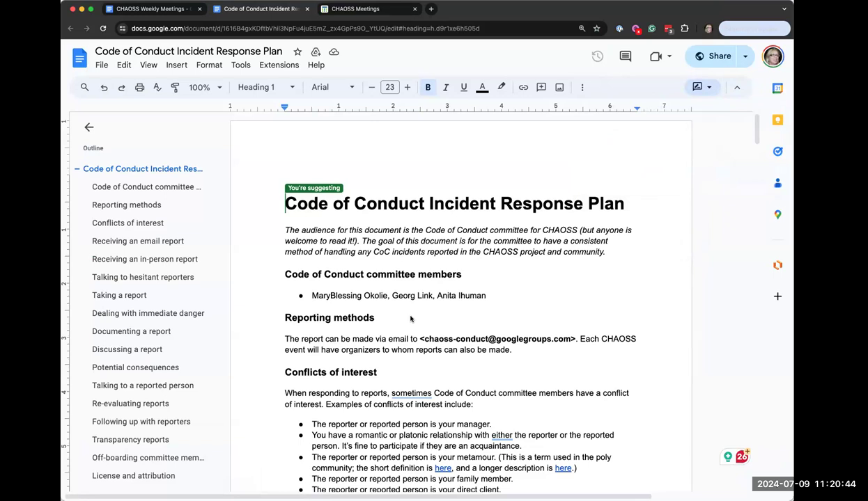
Scroll the Incident Response Plan from the committee members section down to Taking a report
scroll(411, 318, "down", 1)
scroll(411, 318, "down", 1)
scroll(410, 318, "down", 2)
scroll(411, 318, "down", 1)
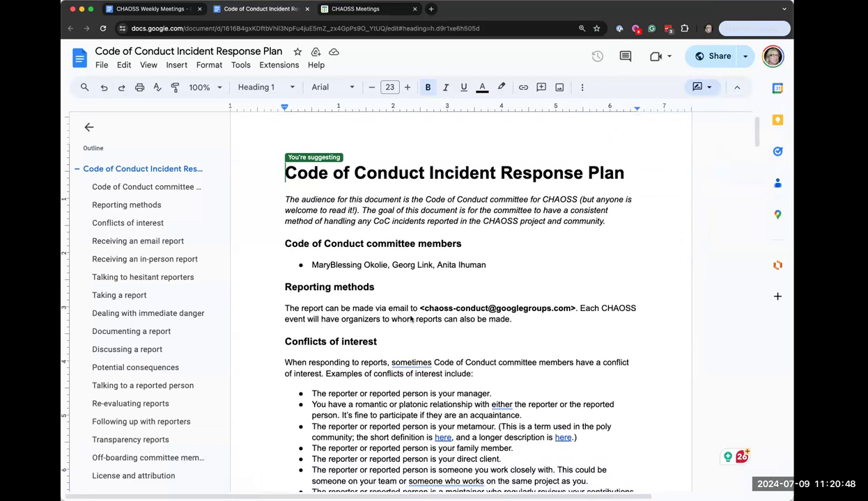
scroll(411, 318, "down", 1)
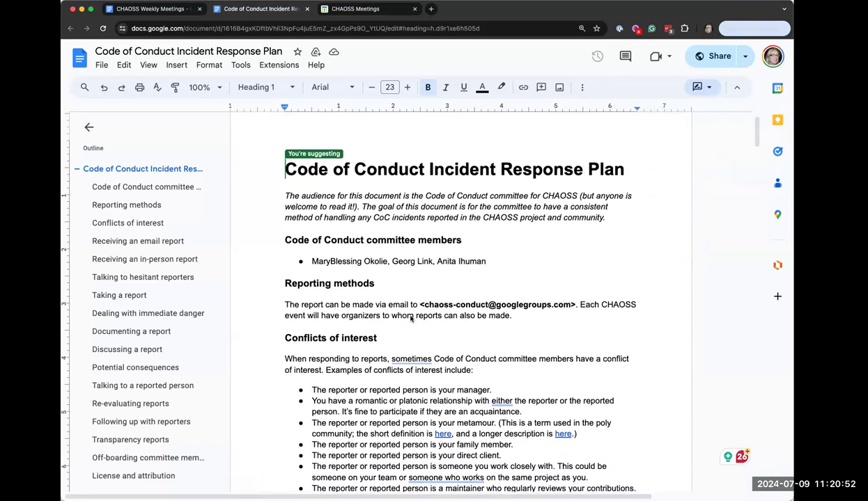
scroll(411, 318, "down", 1)
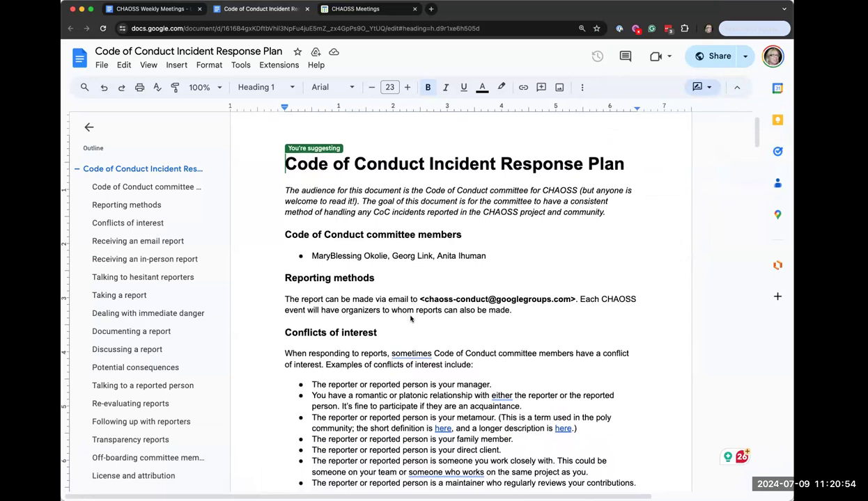
scroll(411, 318, "down", 1)
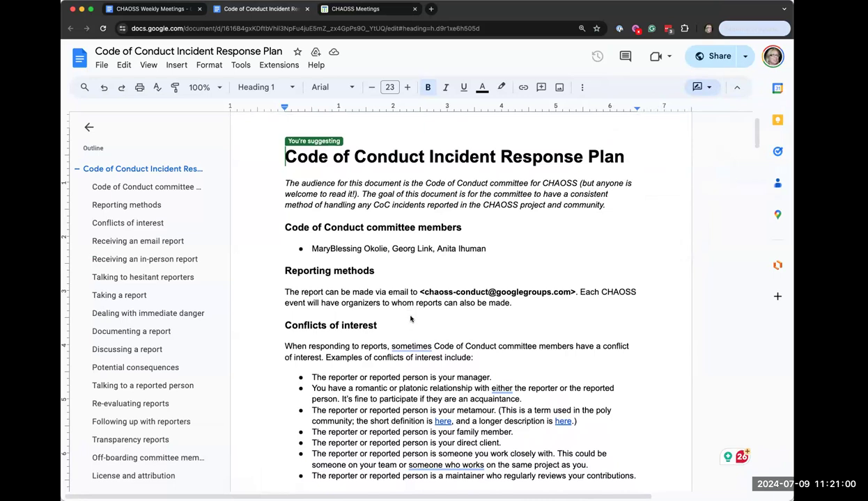
scroll(411, 318, "down", 1)
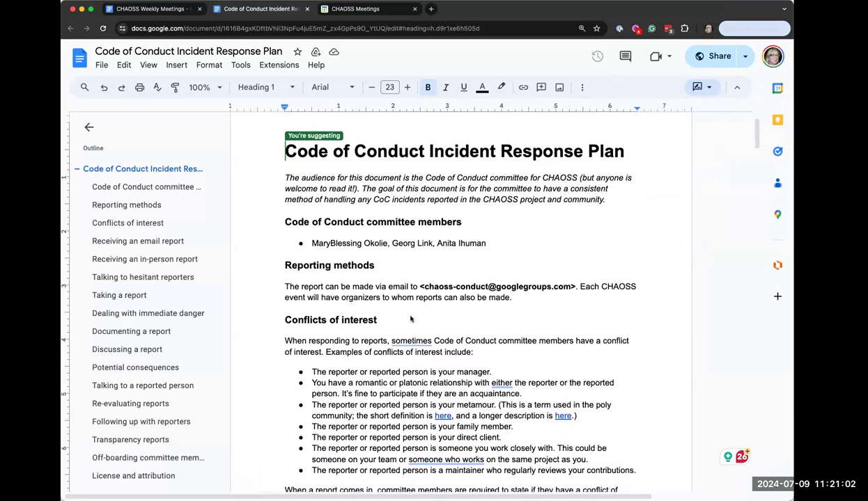
scroll(411, 319, "down", 1)
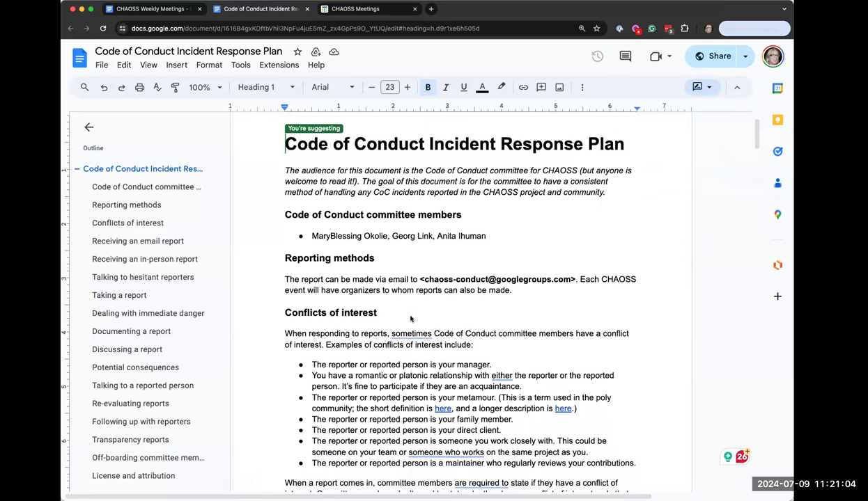
scroll(411, 318, "down", 1)
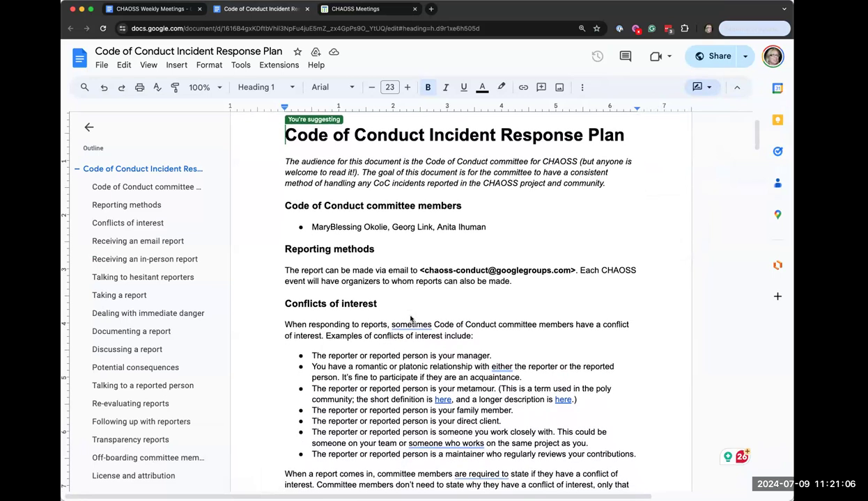
scroll(411, 319, "down", 1)
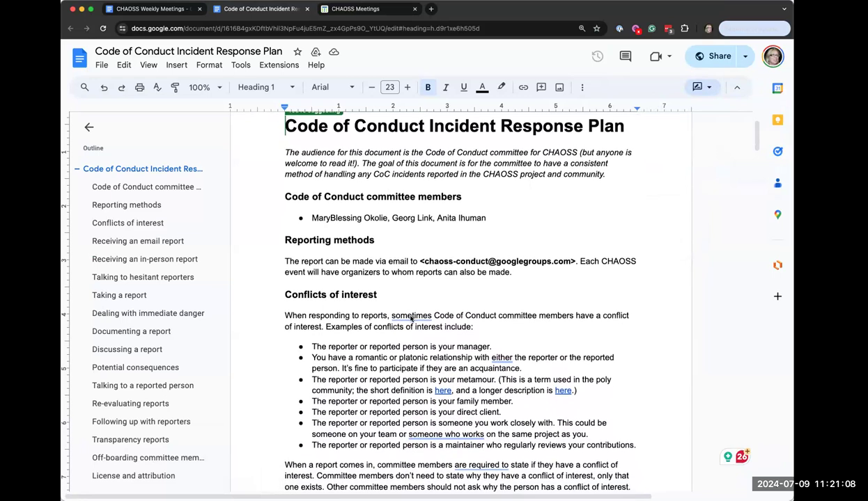
scroll(411, 319, "down", 1)
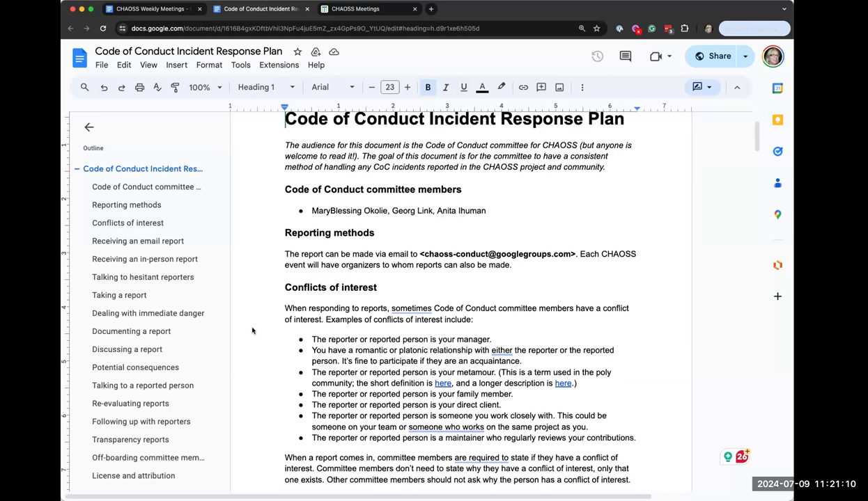
scroll(246, 347, "down", 1)
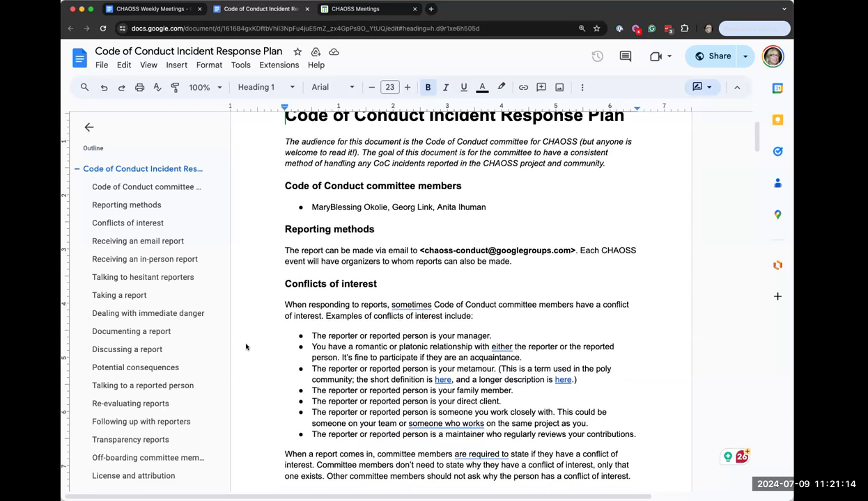
scroll(245, 347, "down", 1)
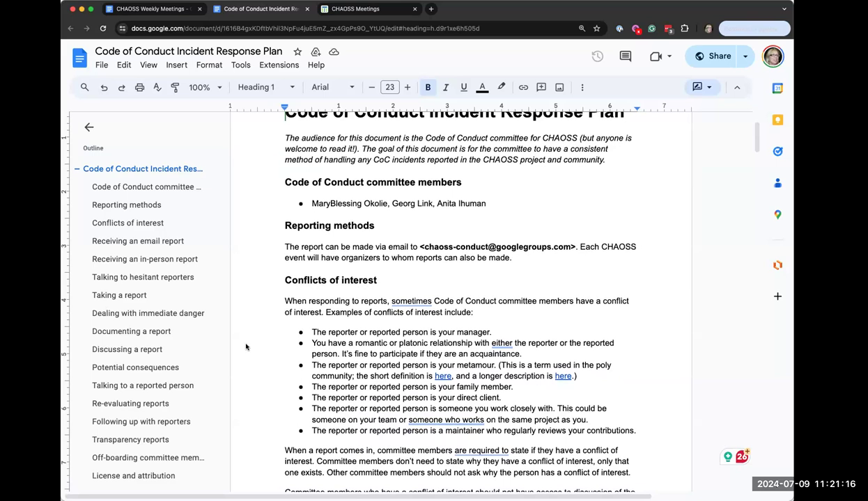
scroll(245, 347, "down", 1)
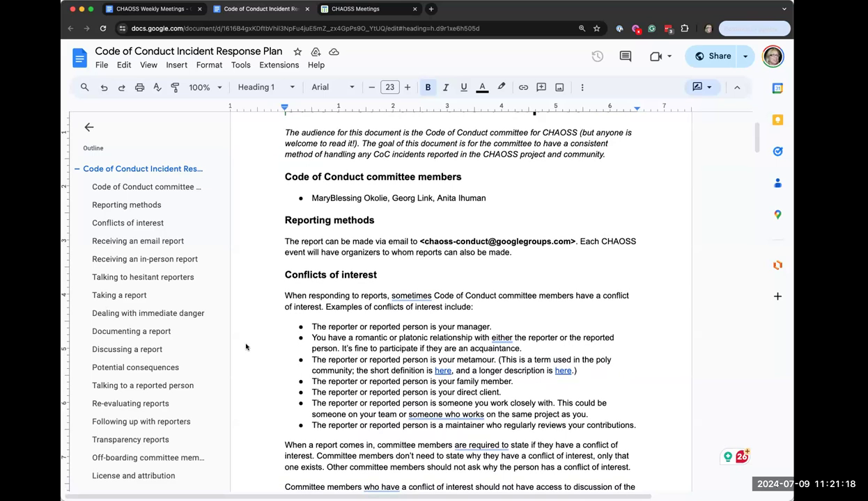
scroll(246, 347, "down", 1)
scroll(246, 347, "down", 1)
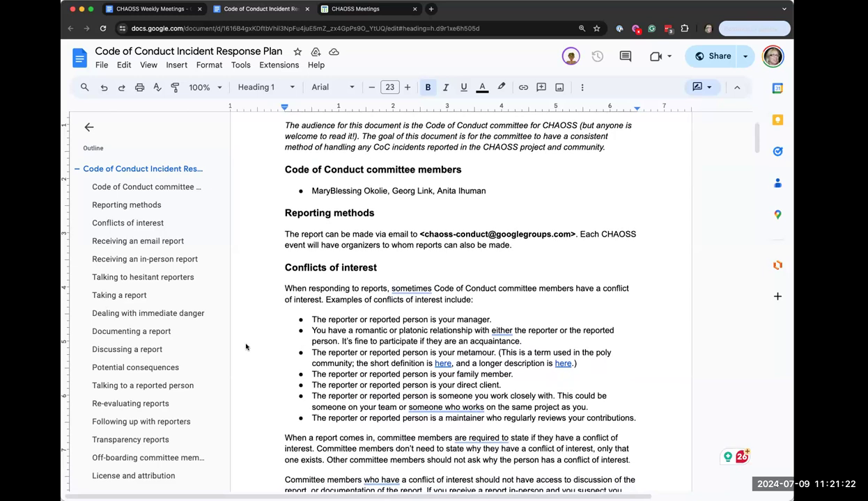
scroll(245, 347, "down", 2)
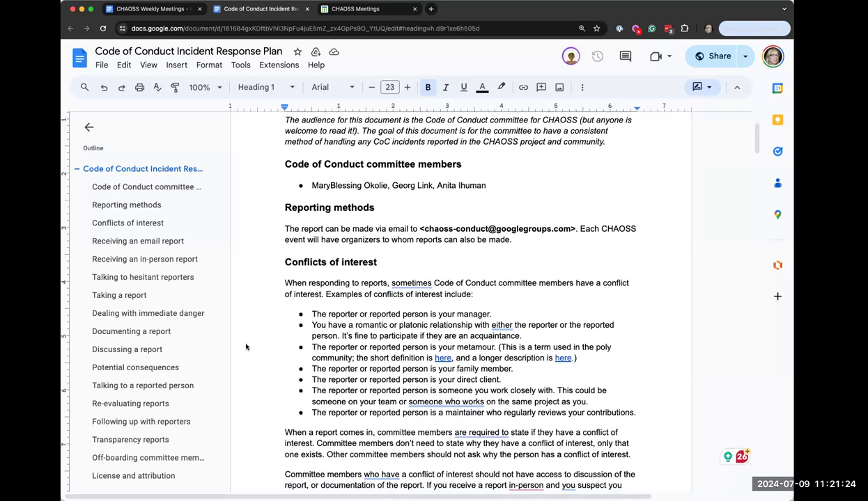
scroll(245, 347, "down", 3)
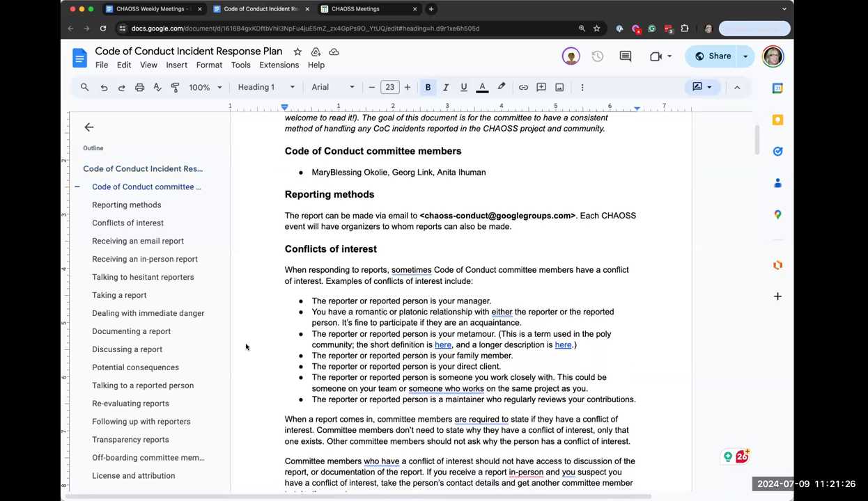
scroll(246, 347, "down", 1)
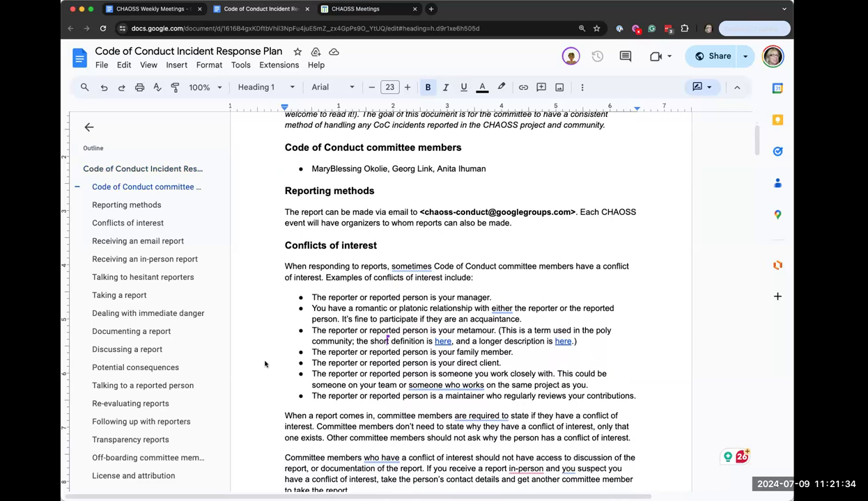
scroll(264, 364, "down", 1)
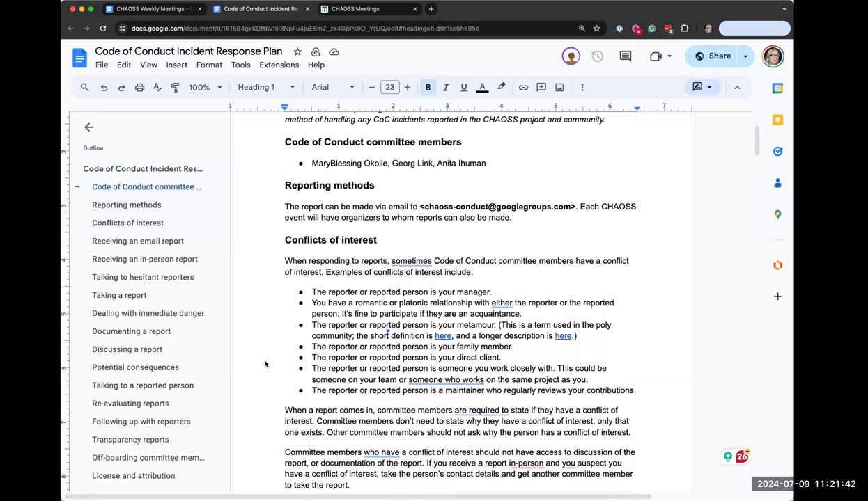
scroll(265, 363, "down", 1)
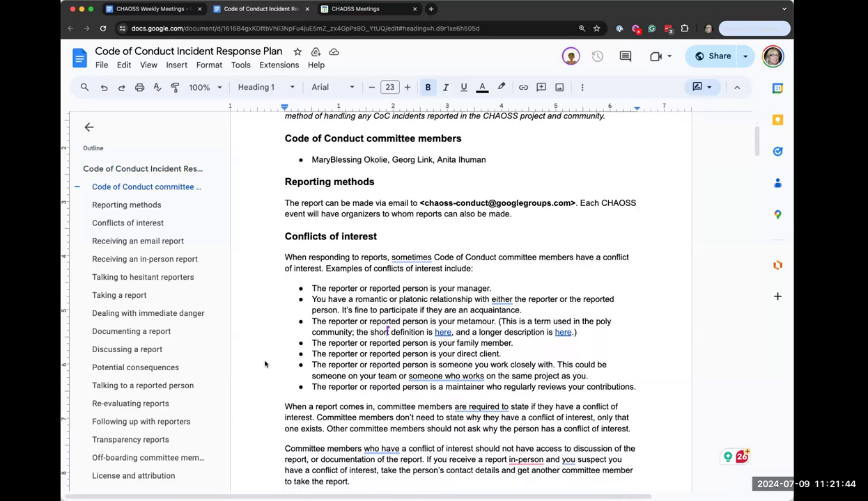
scroll(265, 364, "down", 3)
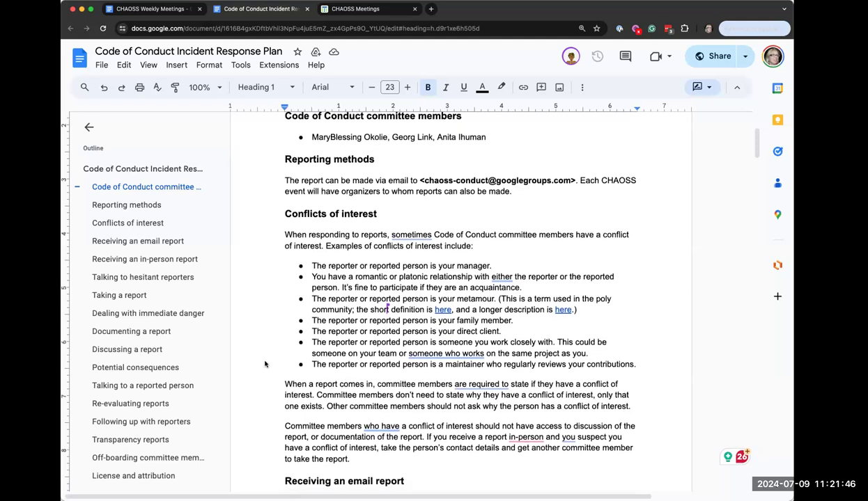
scroll(265, 364, "down", 5)
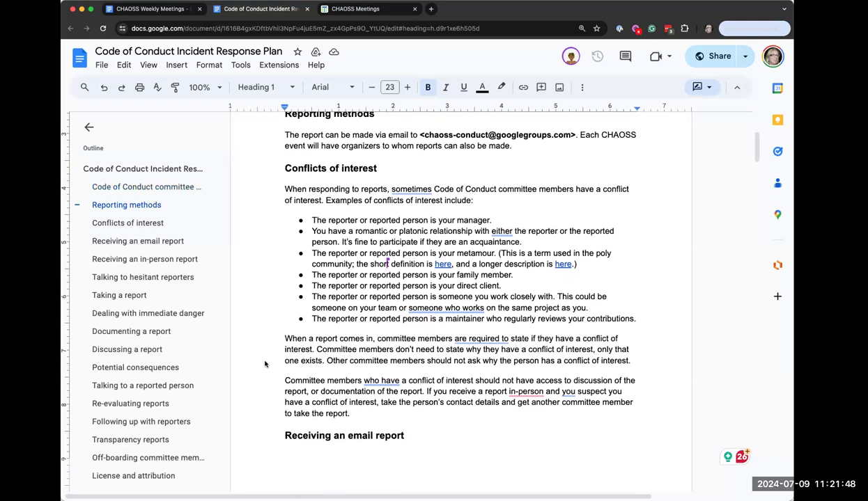
scroll(265, 363, "down", 5)
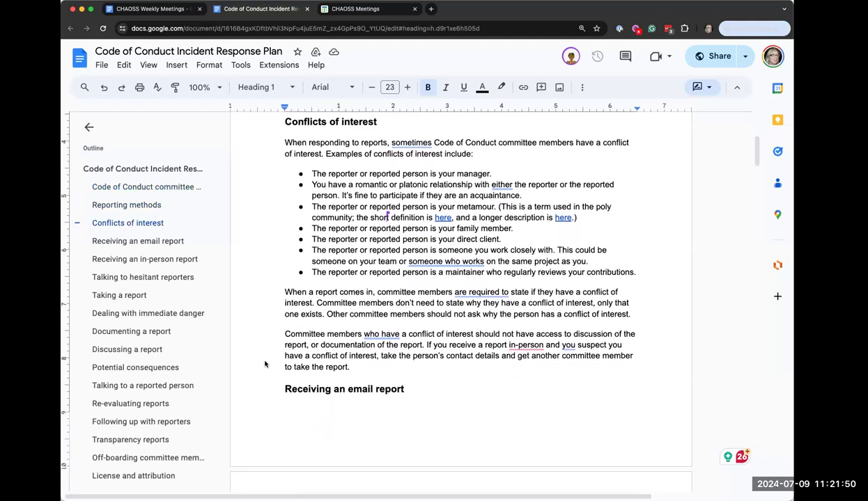
scroll(265, 363, "down", 10)
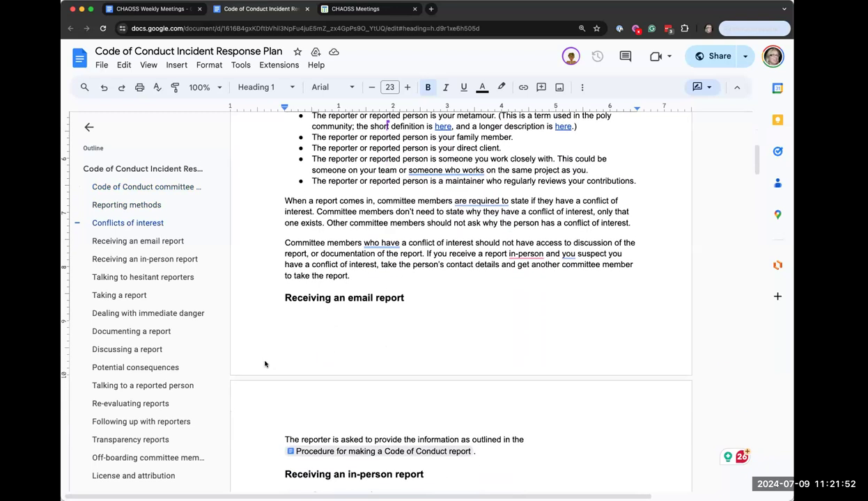
scroll(264, 363, "down", 8)
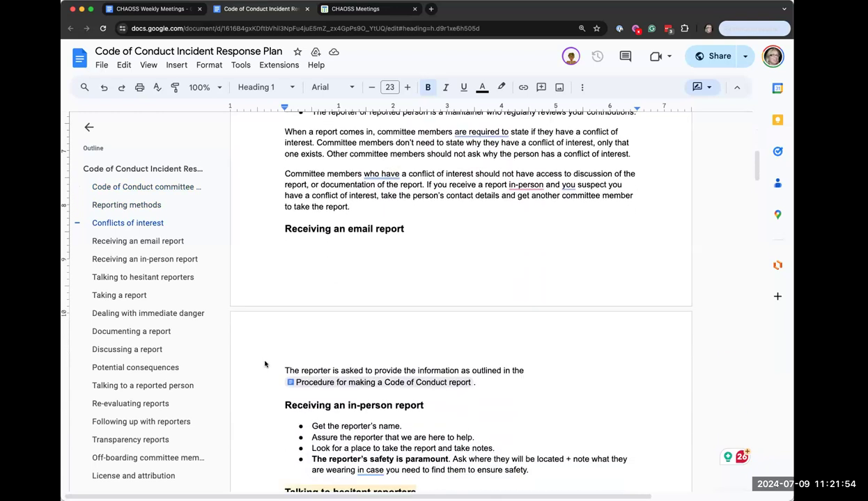
scroll(265, 364, "down", 5)
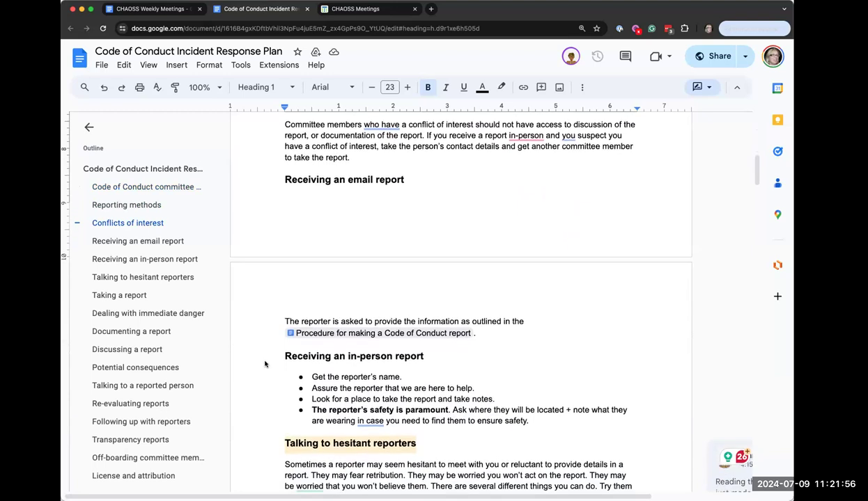
scroll(265, 363, "down", 9)
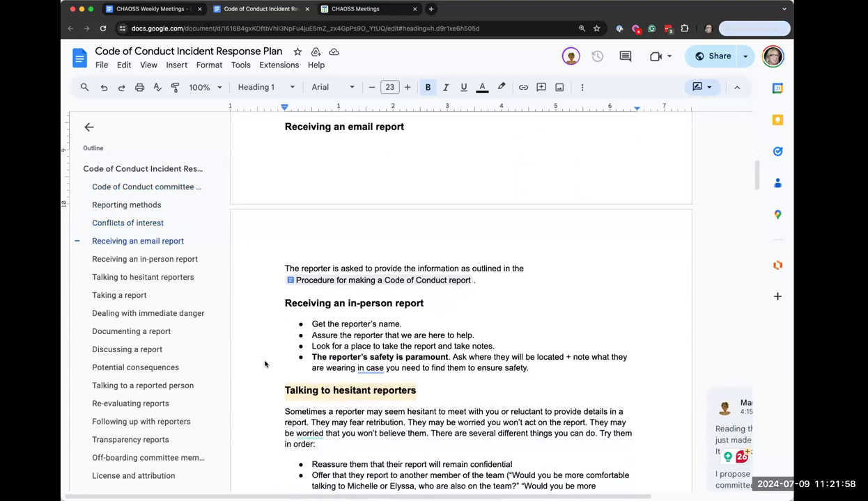
scroll(264, 364, "down", 5)
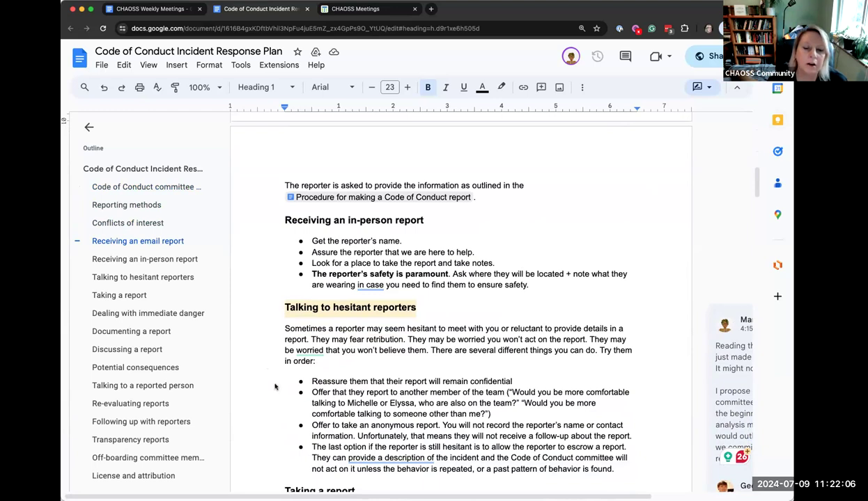
scroll(275, 388, "down", 2)
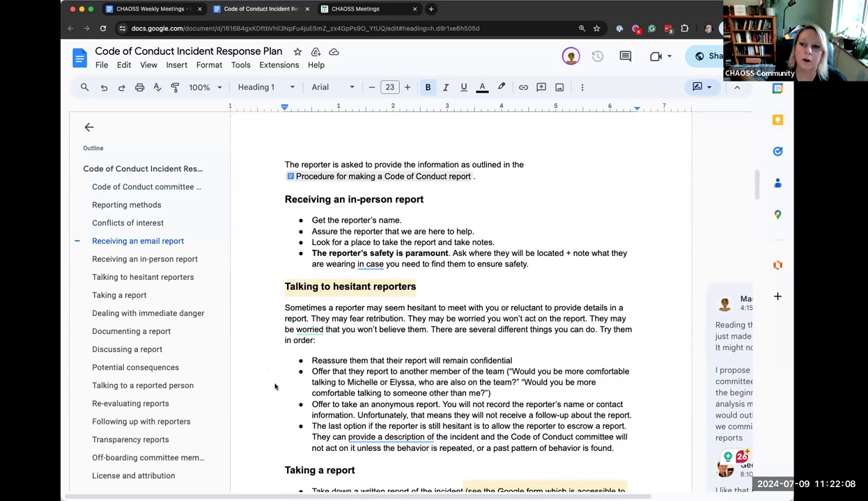
scroll(275, 387, "down", 1)
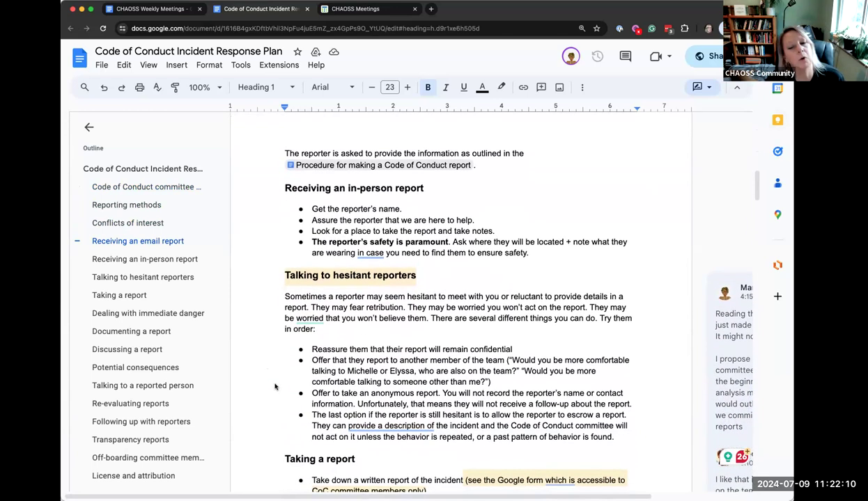
scroll(275, 387, "down", 2)
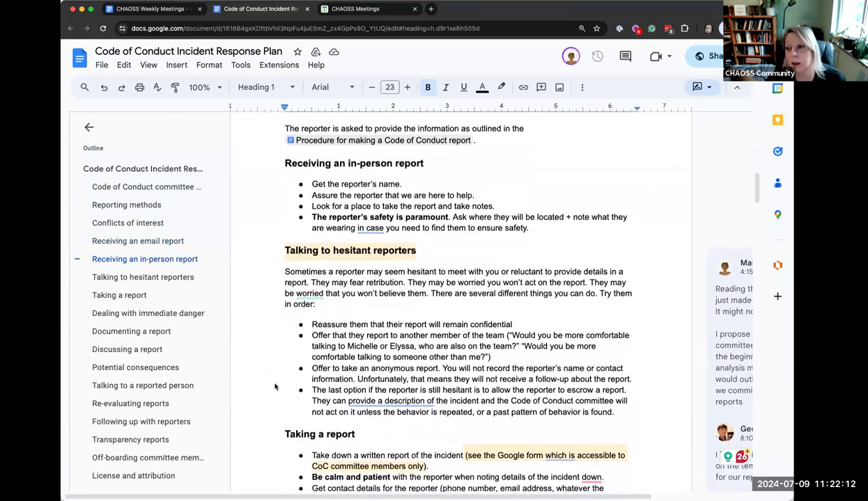
scroll(274, 387, "down", 1)
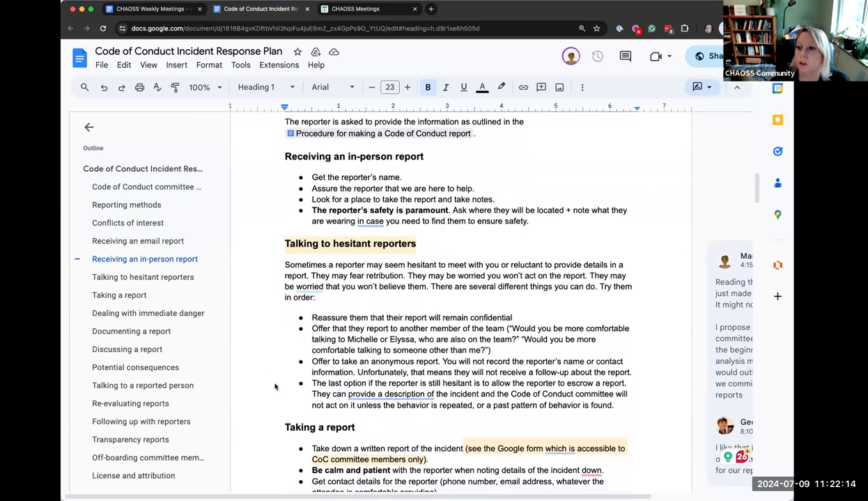
scroll(274, 388, "down", 1)
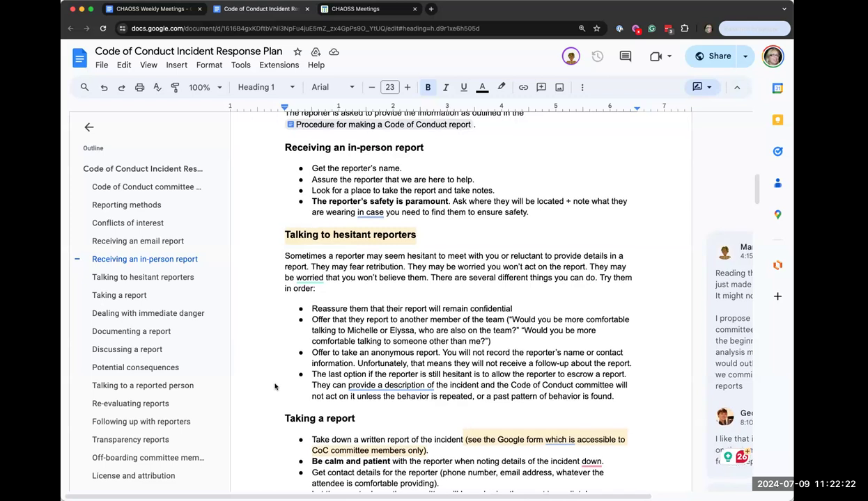
scroll(275, 387, "down", 1)
scroll(275, 387, "down", 2)
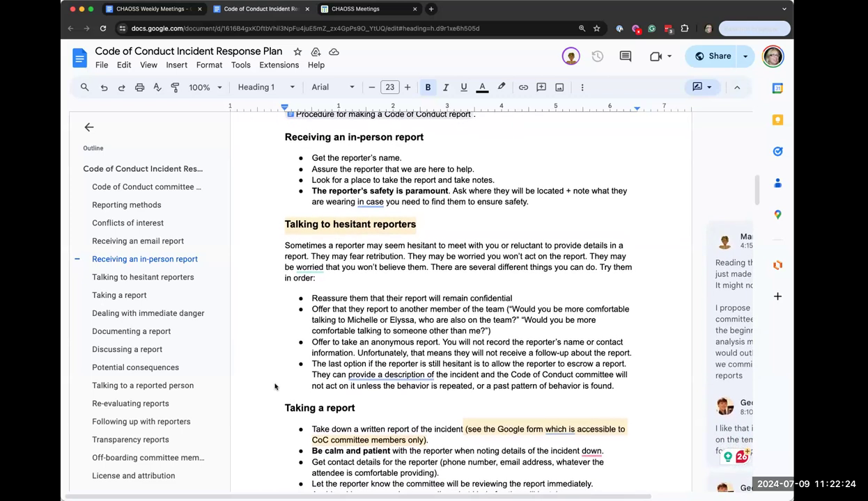
scroll(275, 387, "down", 2)
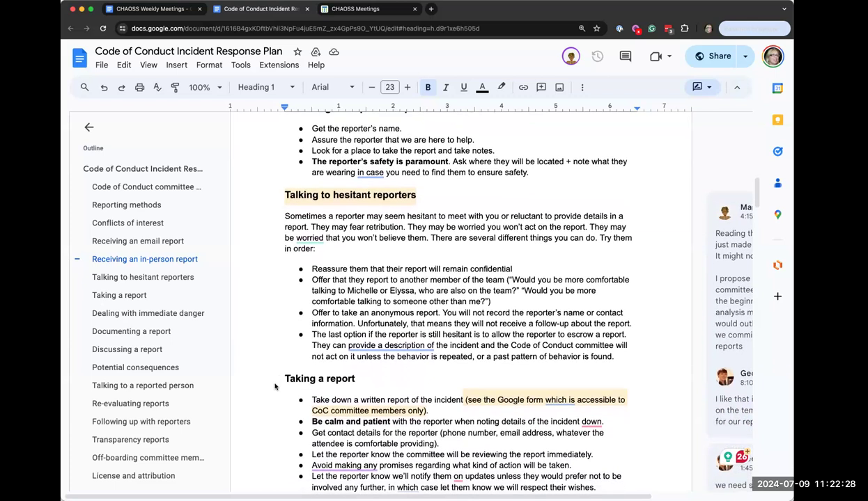
scroll(274, 388, "down", 2)
scroll(275, 387, "down", 2)
scroll(275, 387, "down", 1)
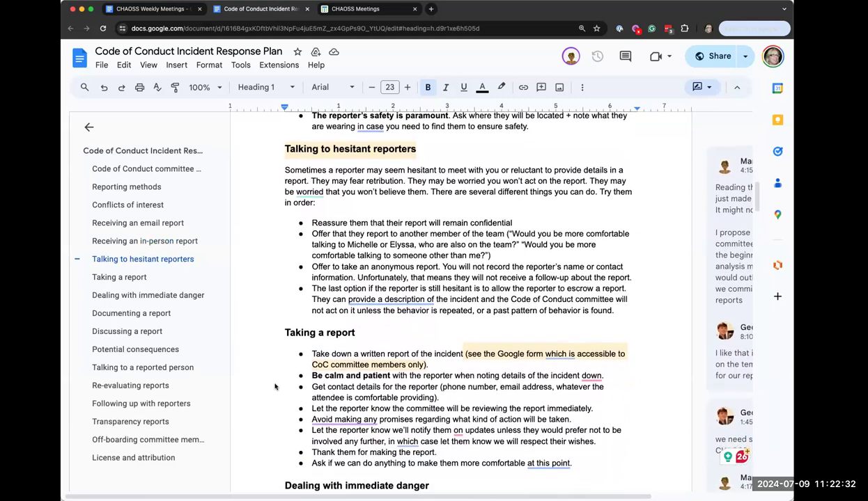
scroll(274, 387, "down", 2)
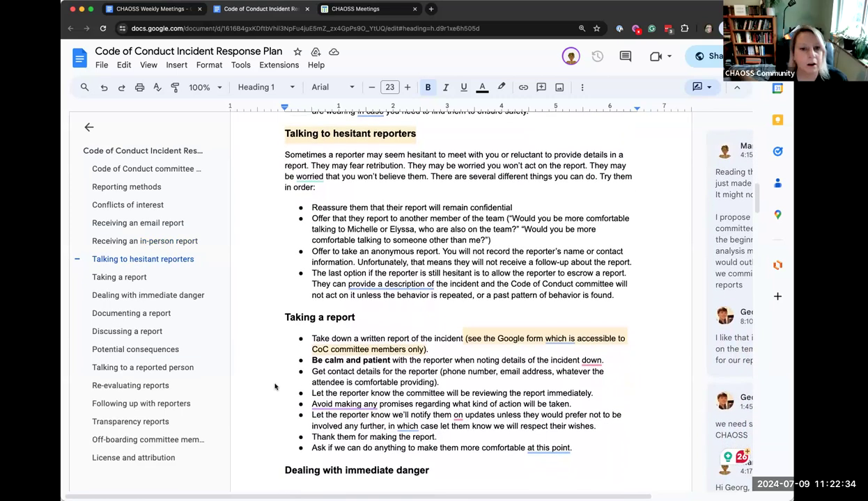
scroll(274, 387, "down", 1)
scroll(275, 387, "down", 1)
scroll(274, 388, "down", 2)
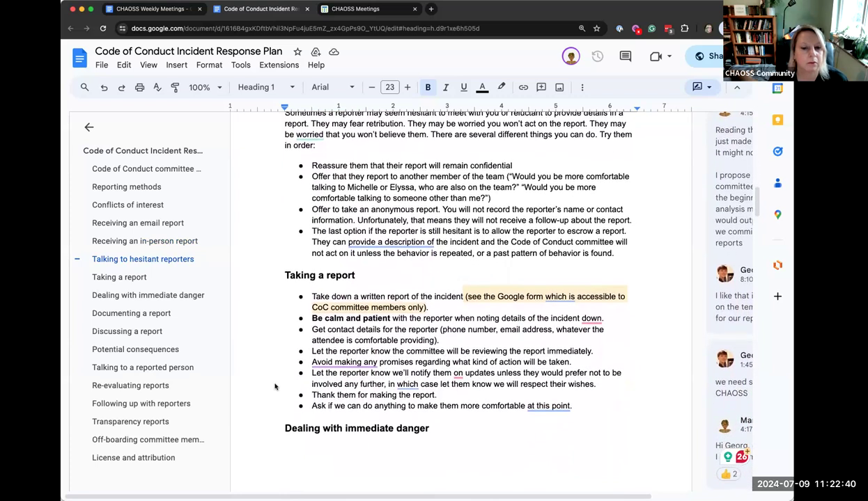
scroll(274, 388, "down", 1)
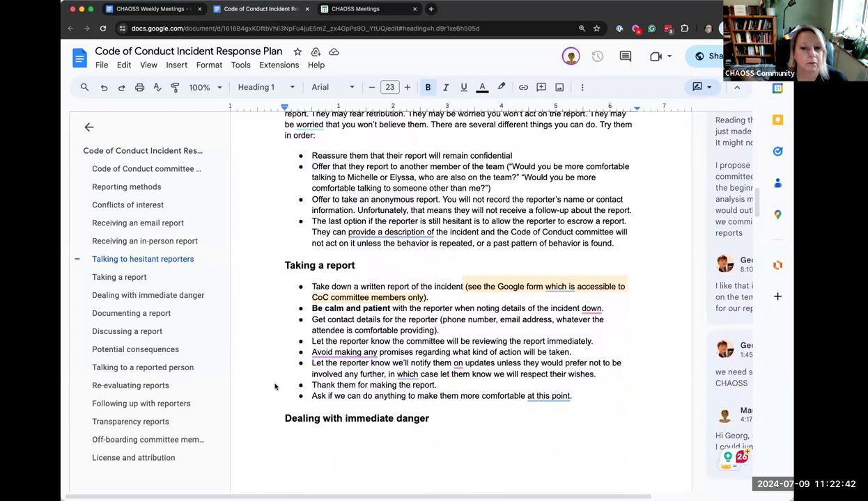
scroll(275, 387, "down", 2)
scroll(275, 388, "down", 1)
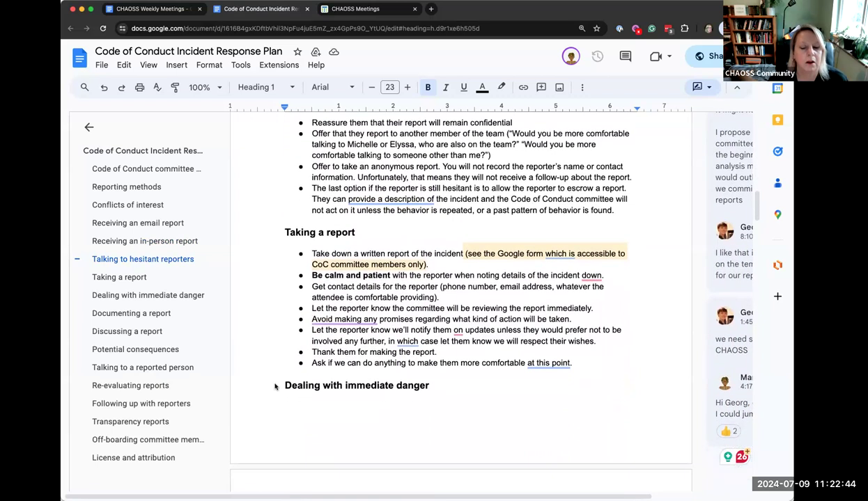
scroll(275, 387, "down", 1)
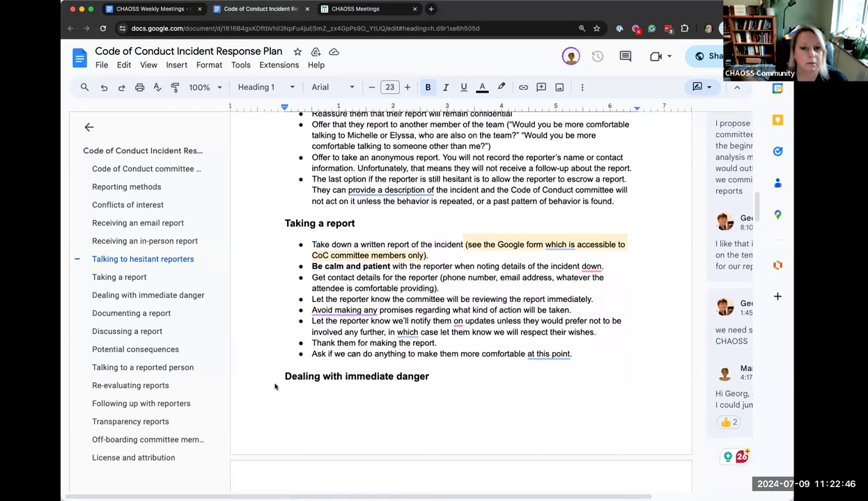
scroll(274, 387, "down", 5)
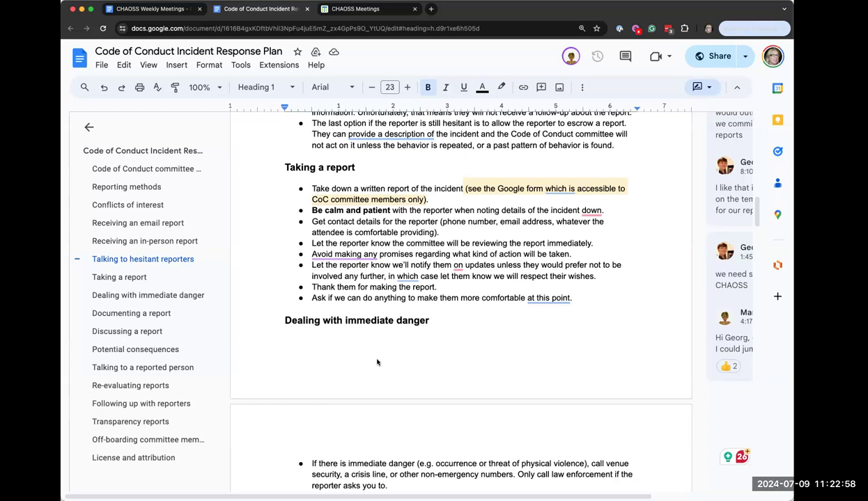
Scroll to the Documenting and Discussing a report sections and expand the margin comments
scroll(377, 362, "down", 1)
scroll(376, 362, "down", 5)
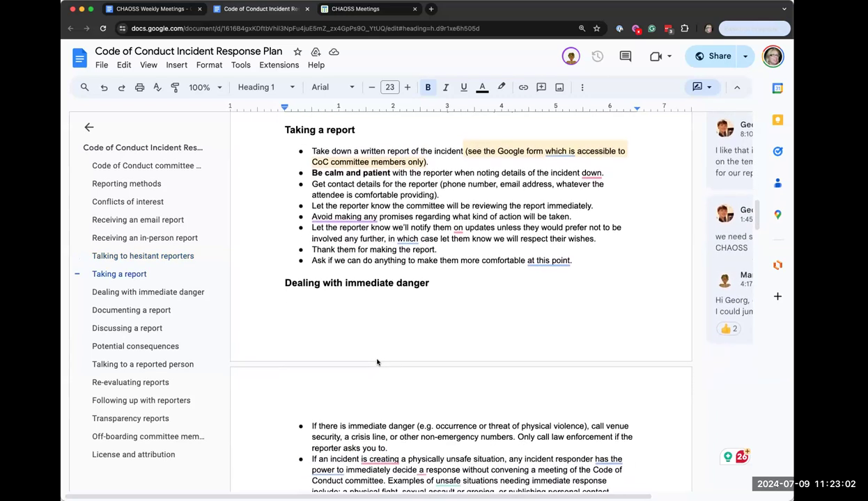
scroll(377, 362, "down", 1)
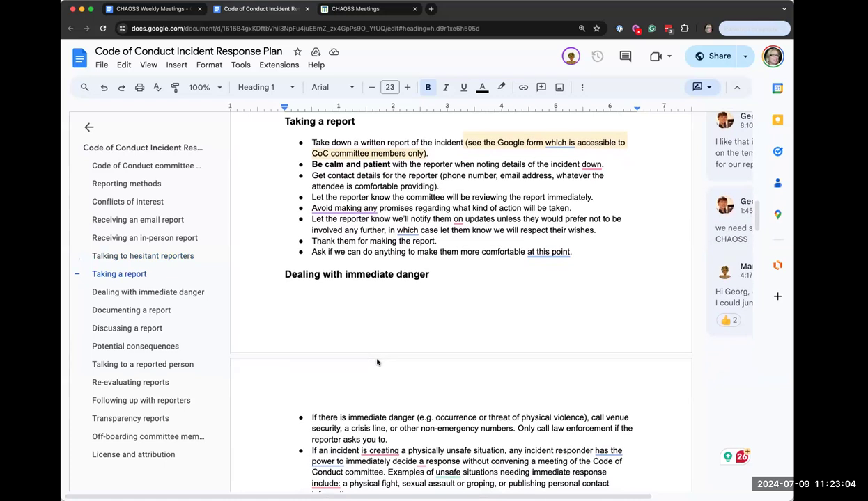
scroll(377, 363, "down", 2)
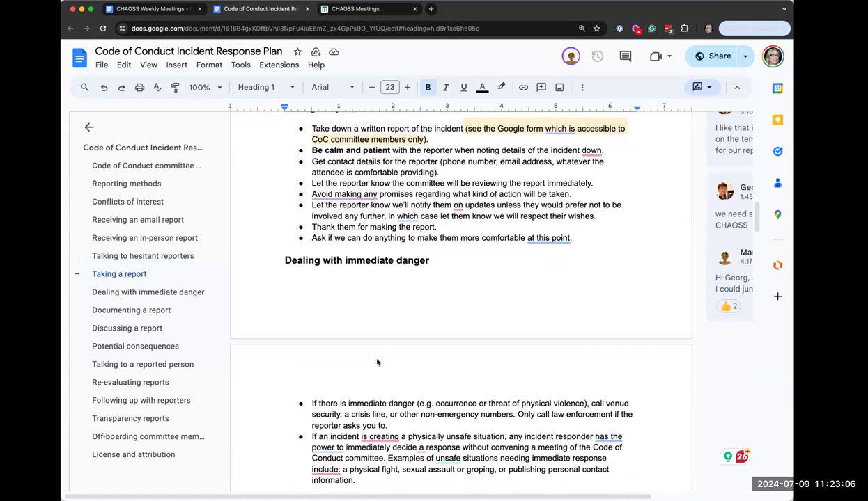
scroll(377, 363, "down", 2)
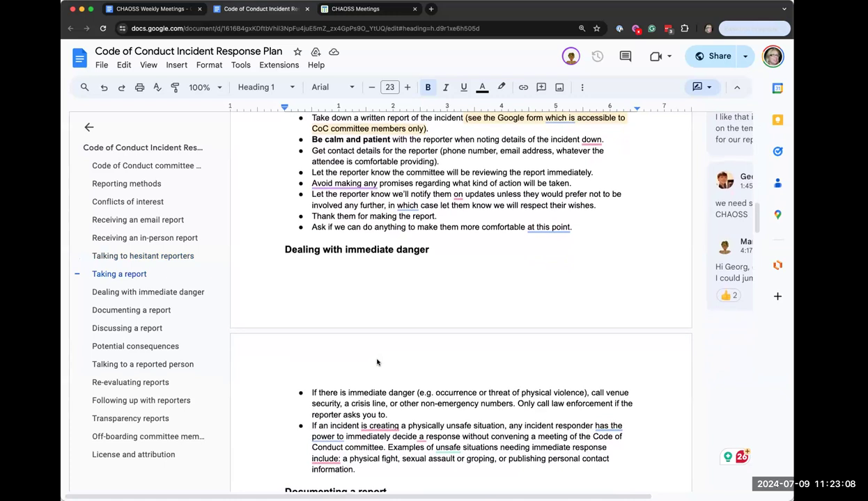
scroll(377, 362, "down", 2)
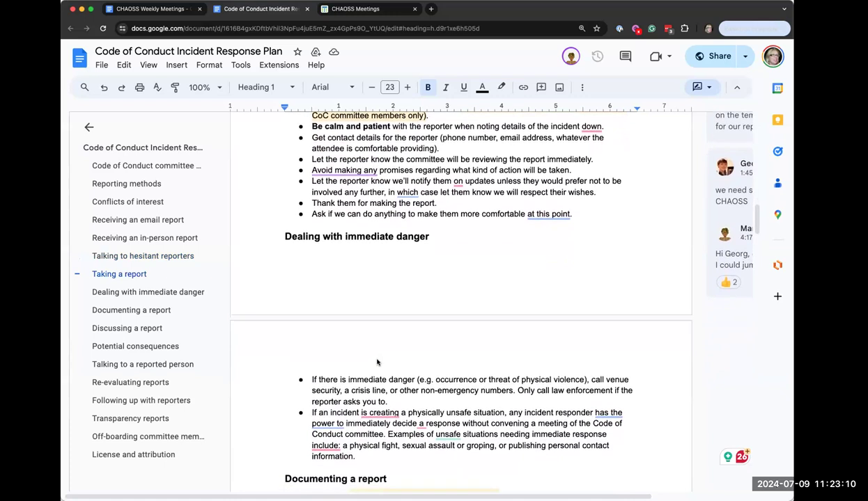
scroll(377, 362, "down", 2)
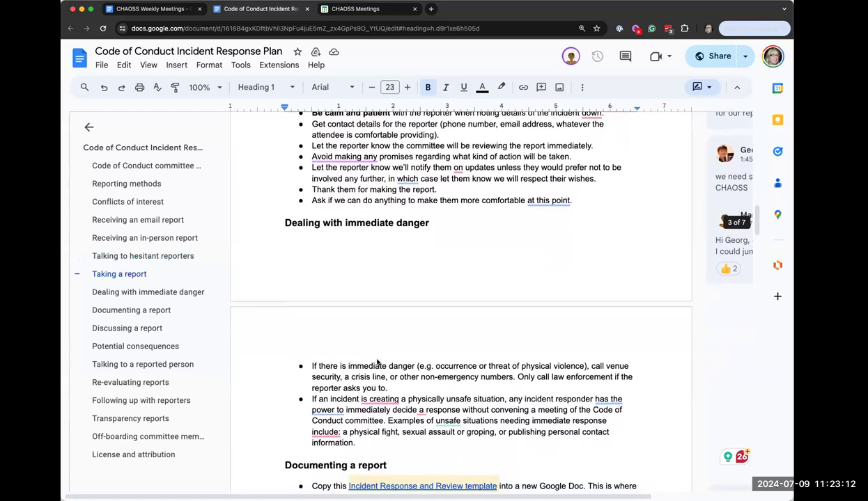
scroll(377, 363, "down", 3)
scroll(378, 360, "down", 2)
scroll(379, 361, "down", 3)
scroll(377, 362, "down", 2)
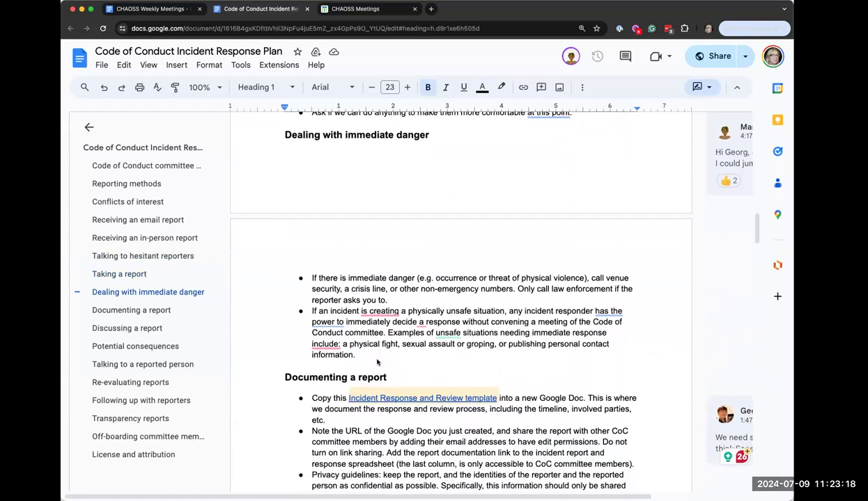
scroll(376, 361, "down", 2)
scroll(377, 376, "down", 3)
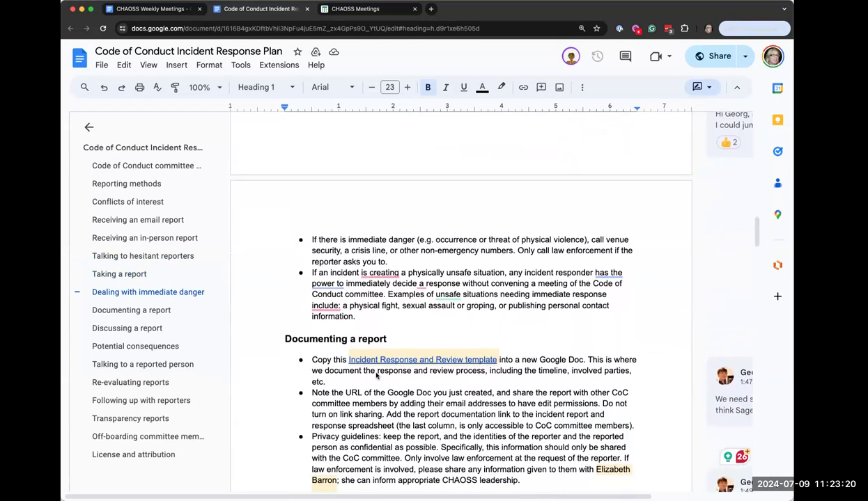
scroll(376, 376, "down", 2)
scroll(377, 376, "down", 2)
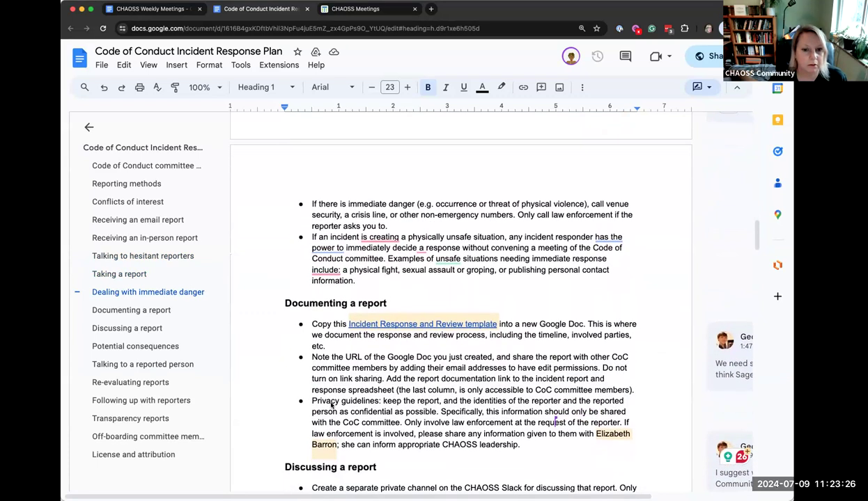
scroll(355, 384, "down", 1)
scroll(356, 383, "down", 2)
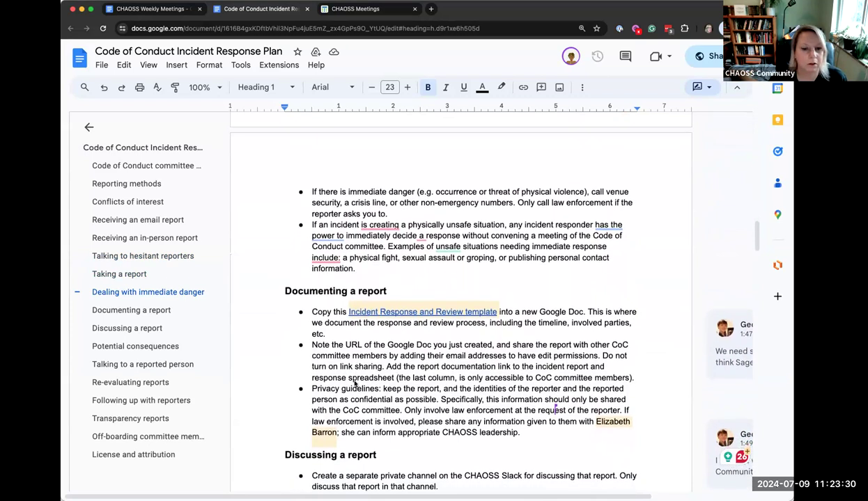
scroll(355, 384, "down", 3)
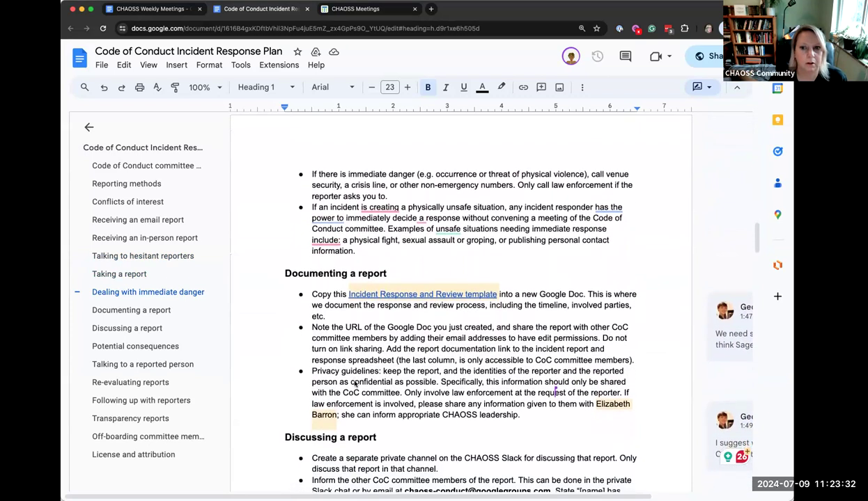
scroll(355, 384, "down", 4)
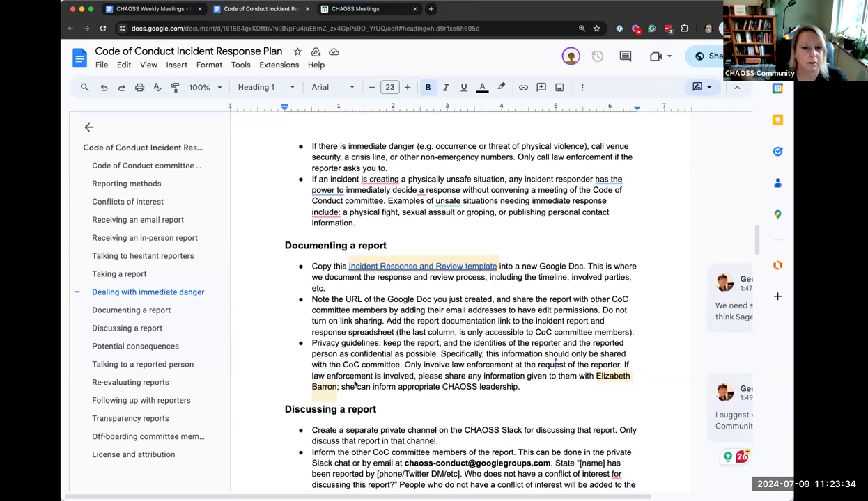
scroll(355, 383, "down", 2)
scroll(355, 384, "down", 3)
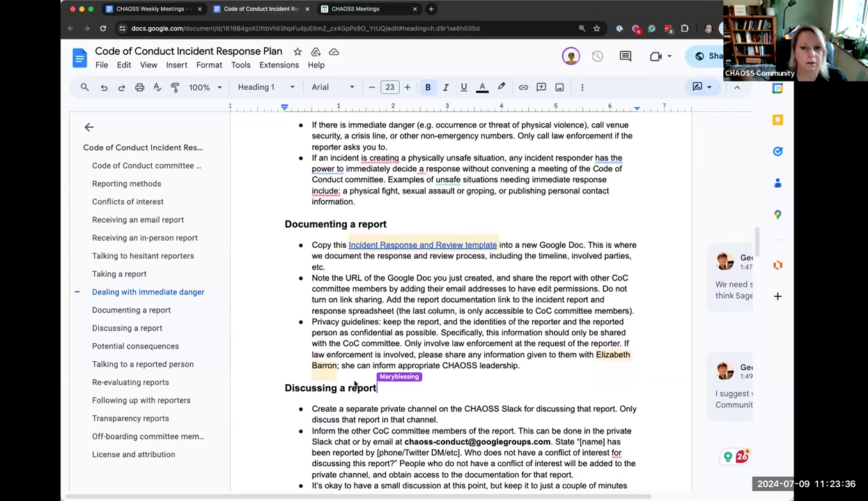
scroll(415, 360, "down", 2)
scroll(415, 360, "down", 2)
scroll(415, 360, "down", 5)
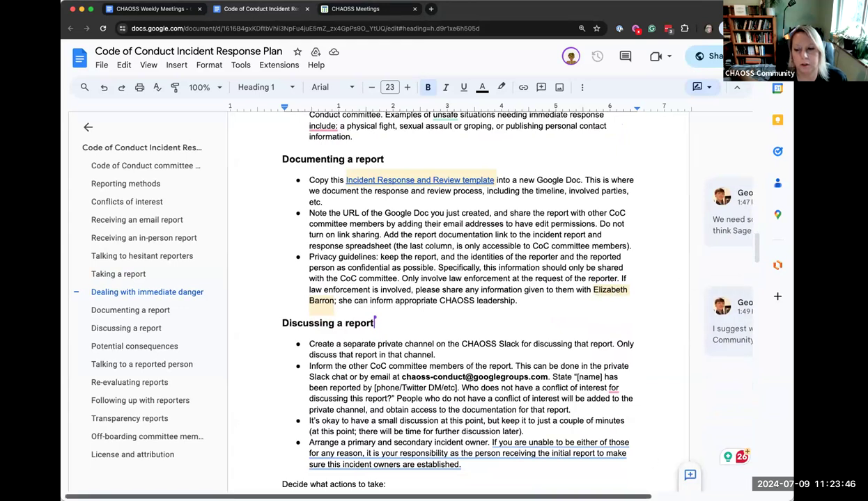
left_click(735, 335)
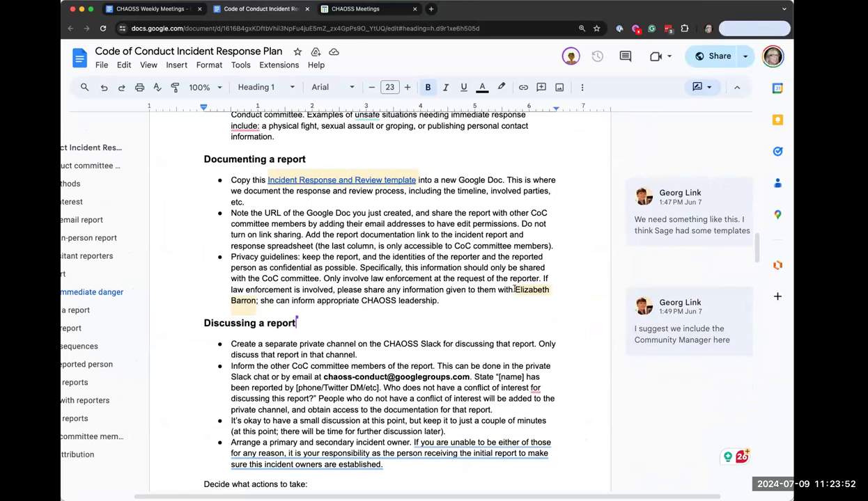
Reply 'mention the role instead of a person, since people come and go' on the Community Manager comment
left_click(516, 290)
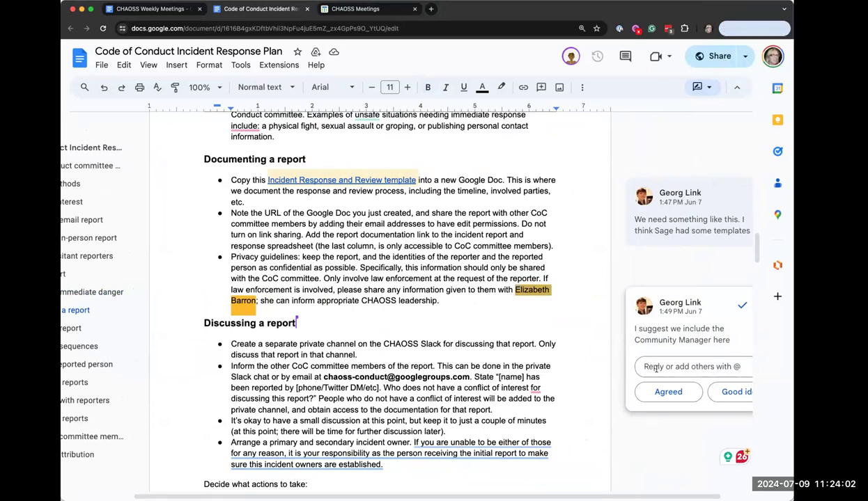
left_click(656, 368)
type("It might ")
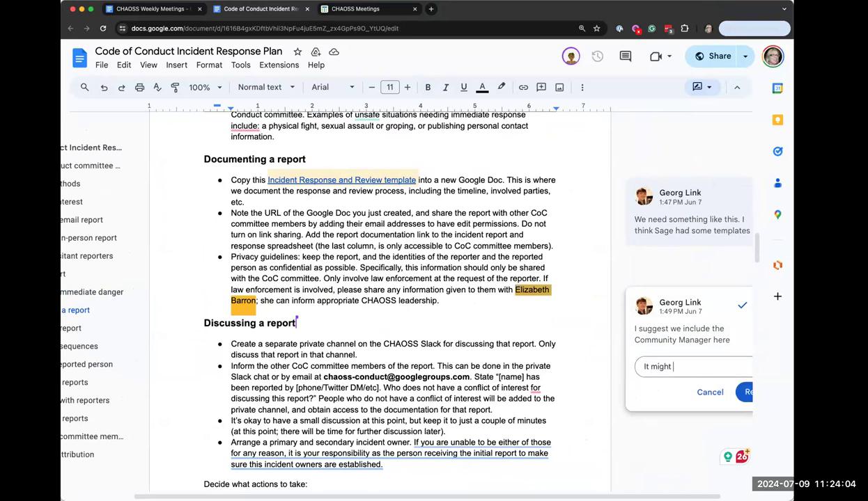
type("be better to mention the role ")
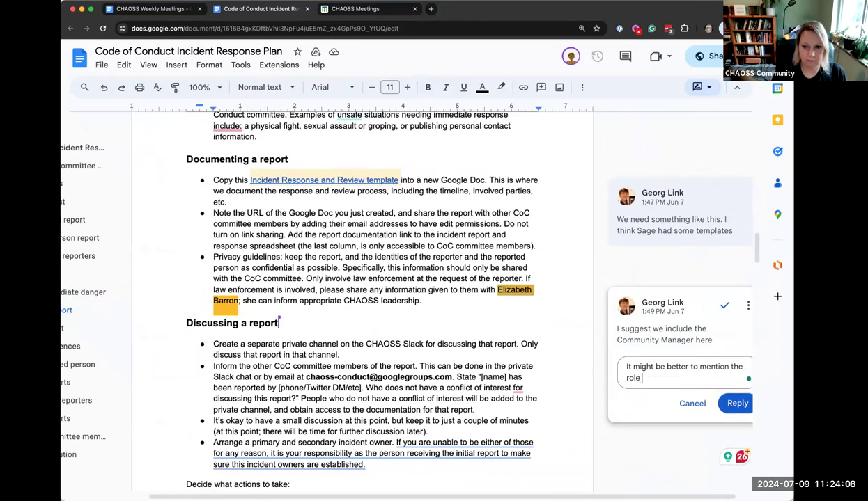
type("instead of a p")
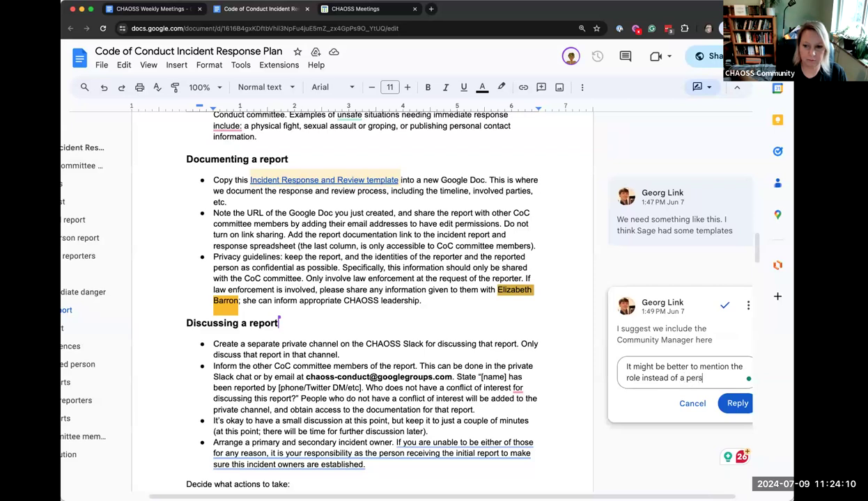
type("ers")
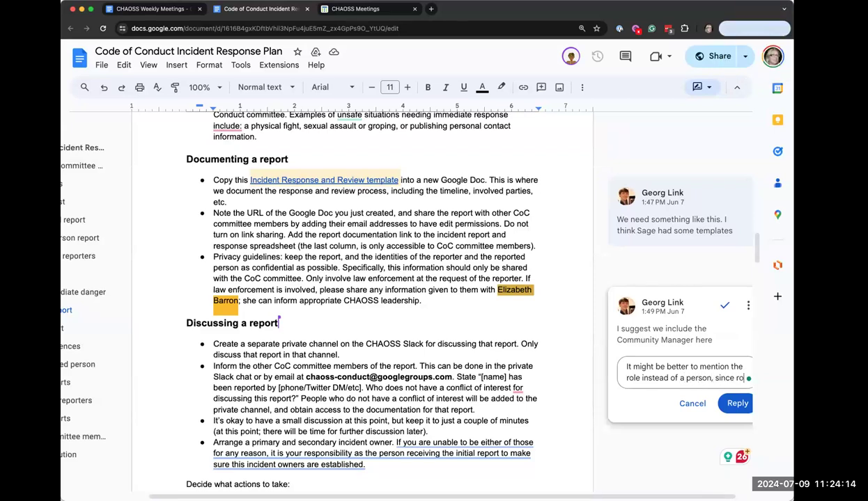
type("on, since people come and go from")
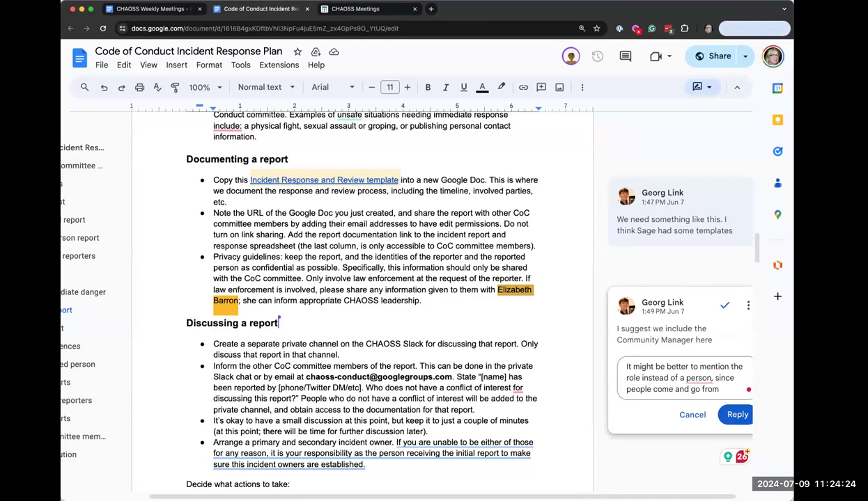
type("project")
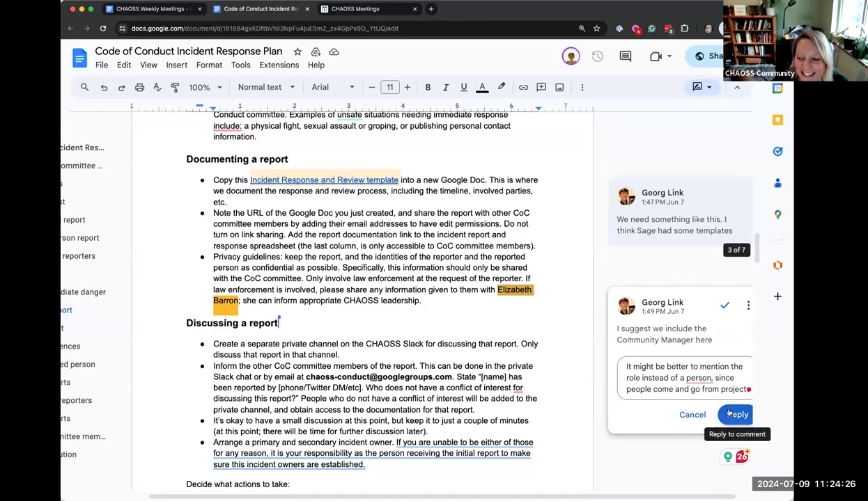
left_click(729, 414)
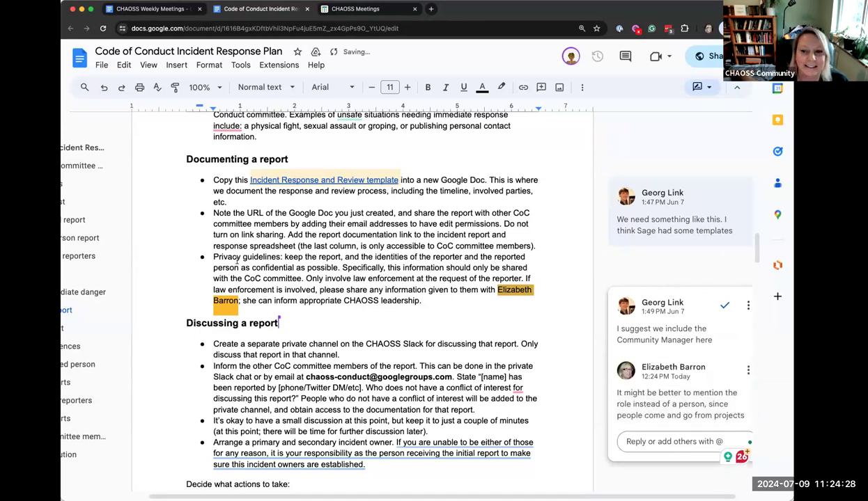
left_click(284, 299)
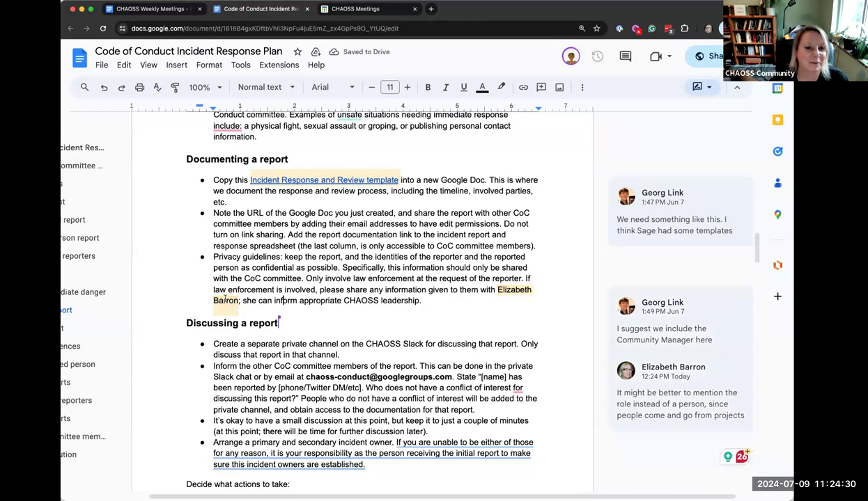
scroll(324, 315, "down", 3)
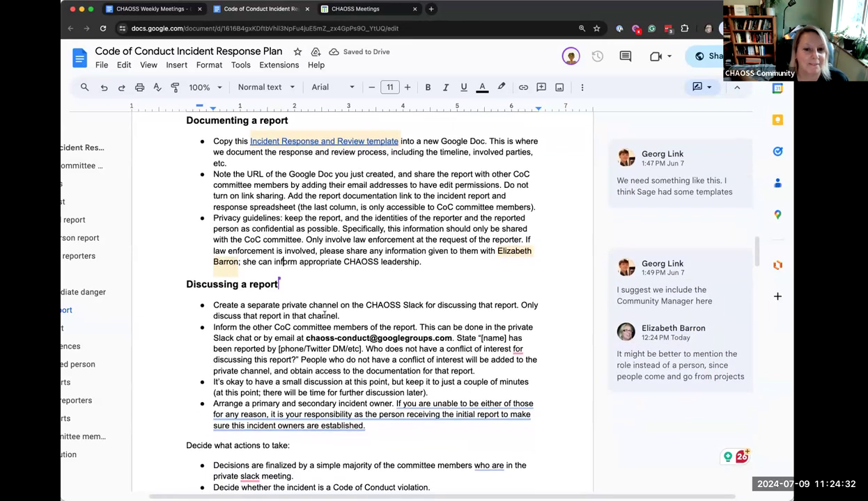
scroll(325, 315, "down", 1)
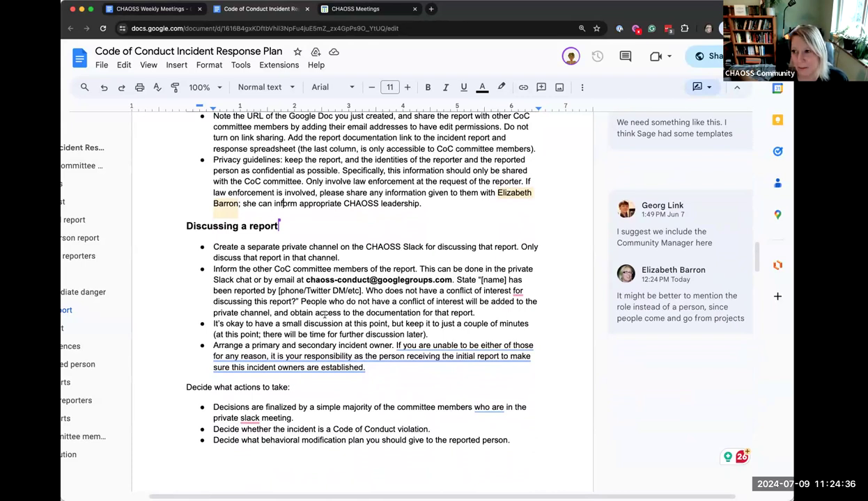
scroll(324, 314, "down", 1)
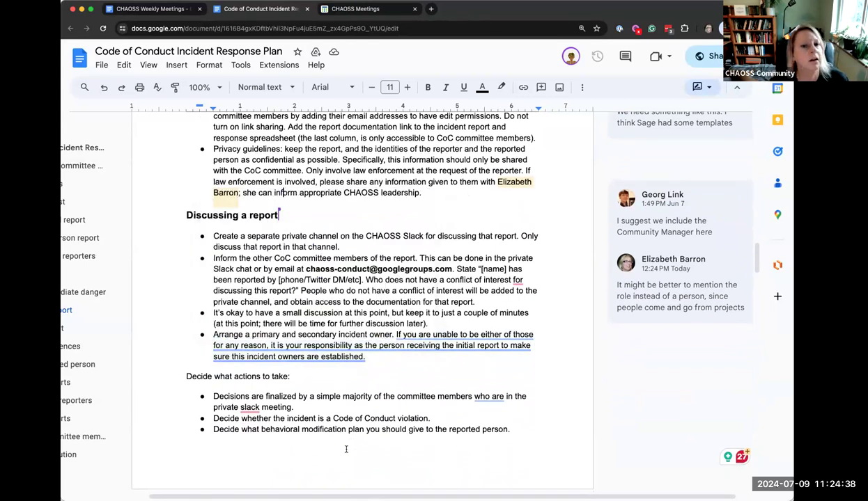
scroll(319, 414, "down", 3)
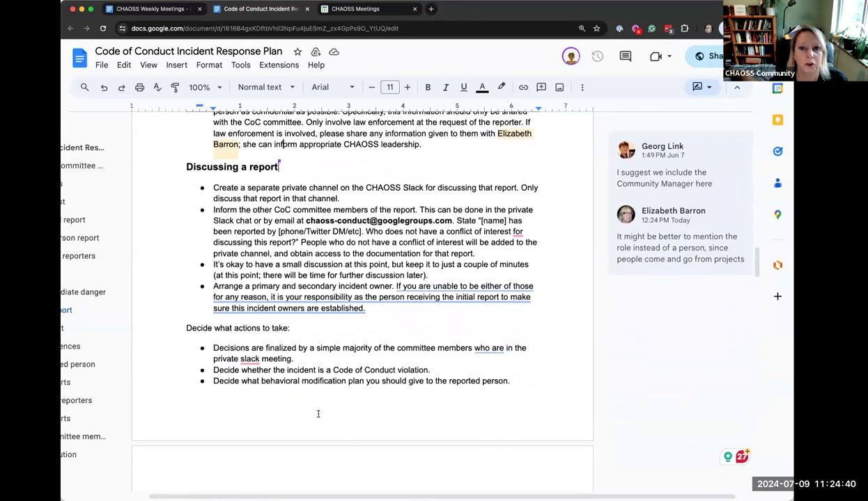
scroll(318, 414, "down", 4)
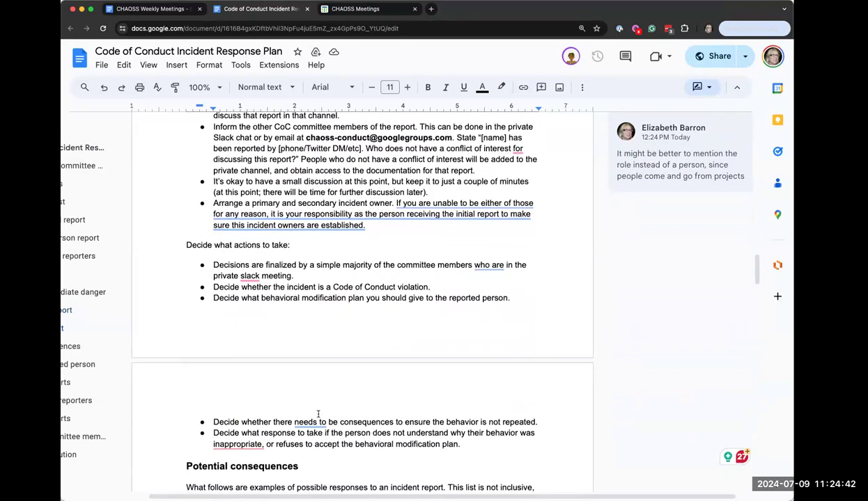
scroll(339, 428, "down", 2)
scroll(339, 427, "down", 2)
scroll(339, 427, "down", 5)
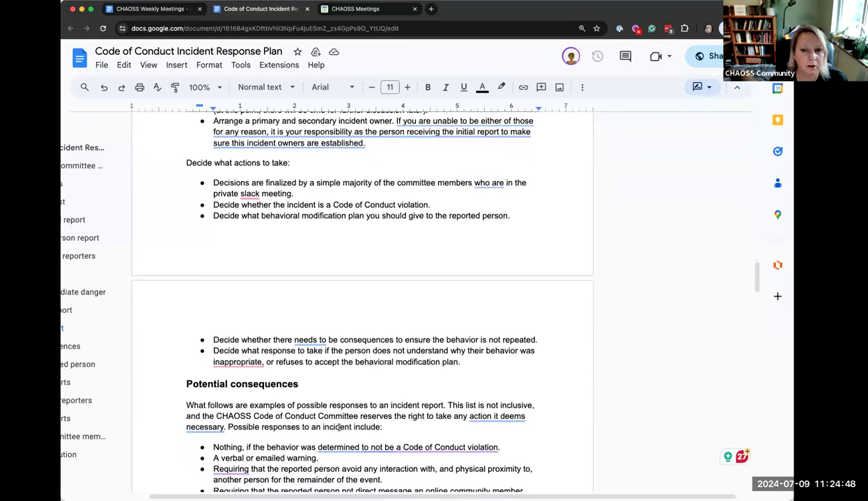
scroll(339, 428, "down", 10)
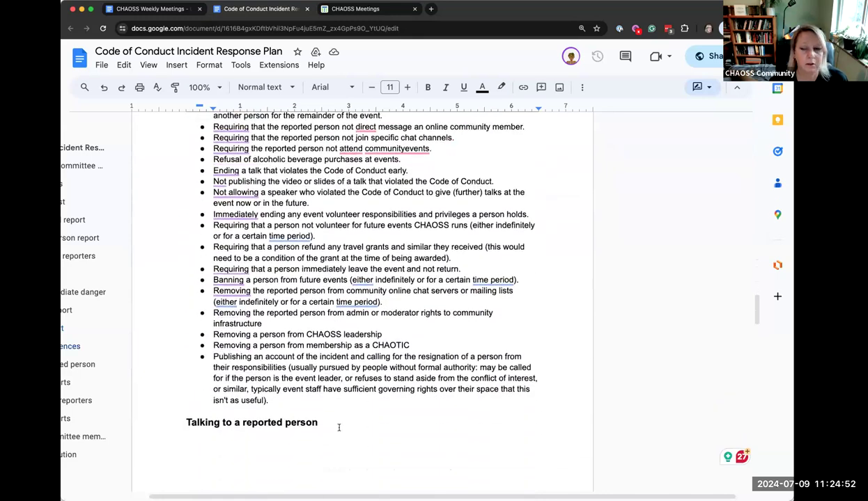
scroll(339, 428, "down", 15)
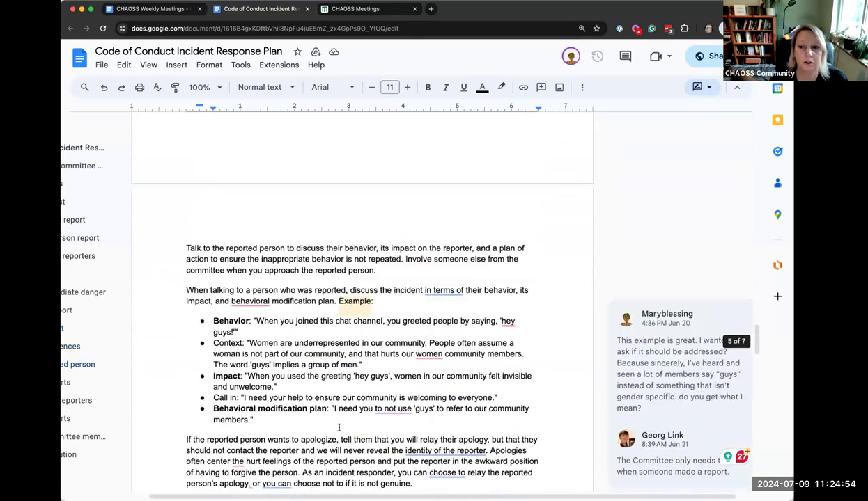
scroll(340, 428, "down", 12)
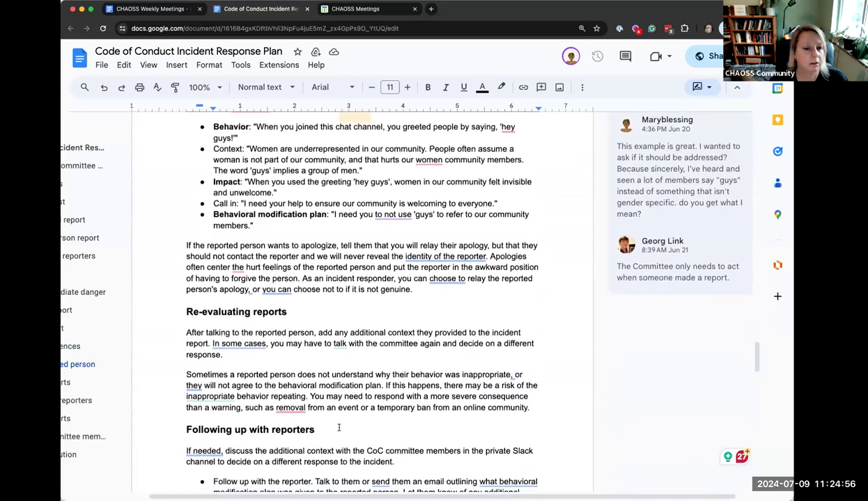
scroll(339, 428, "down", 17)
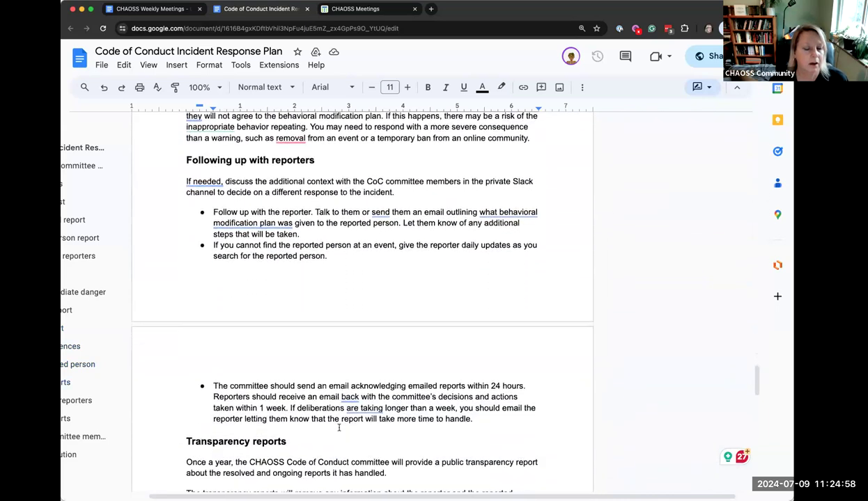
scroll(339, 428, "down", 15)
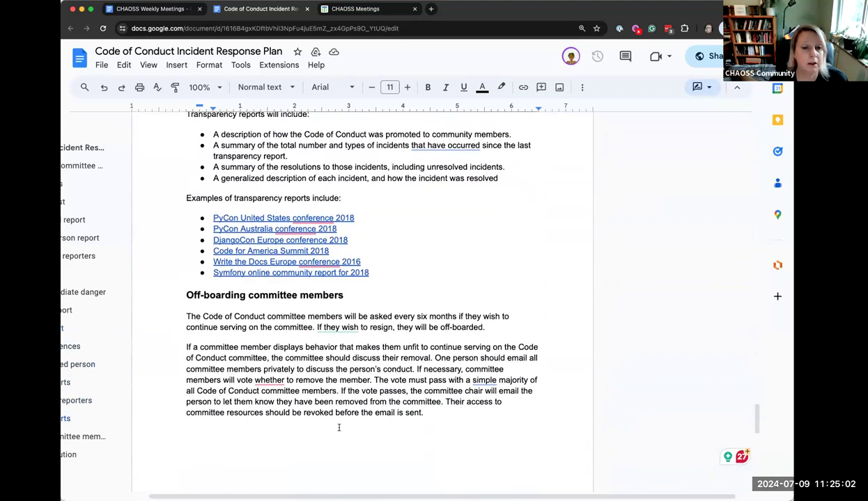
scroll(339, 428, "down", 4)
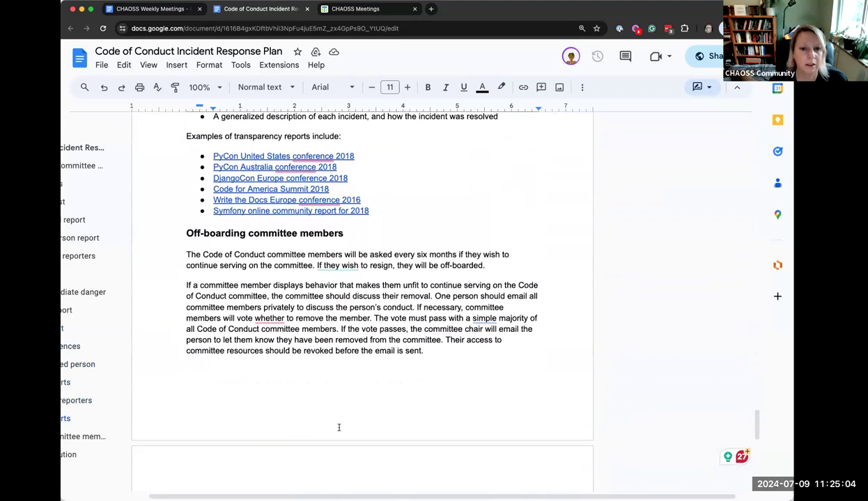
scroll(339, 428, "down", 11)
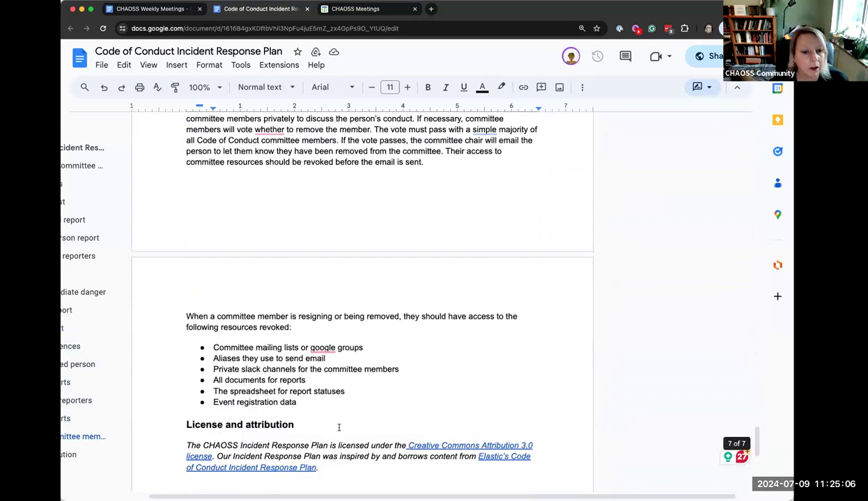
scroll(339, 428, "down", 12)
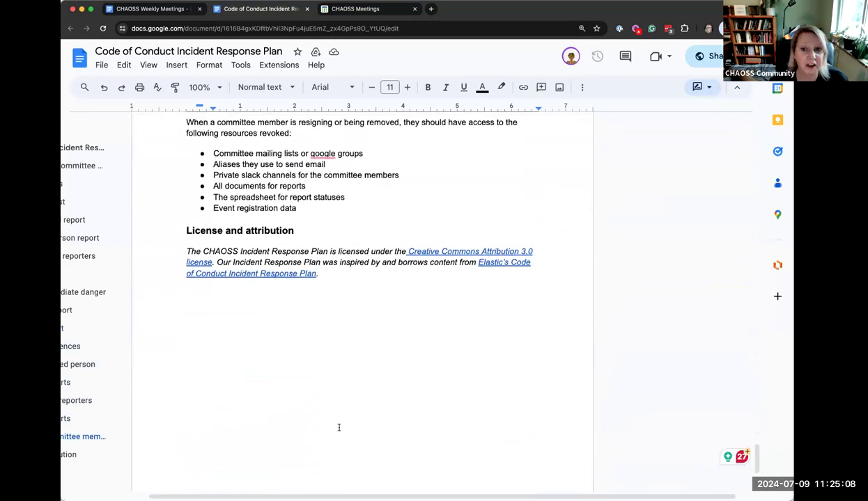
scroll(339, 428, "down", 3)
scroll(339, 427, "up", 20)
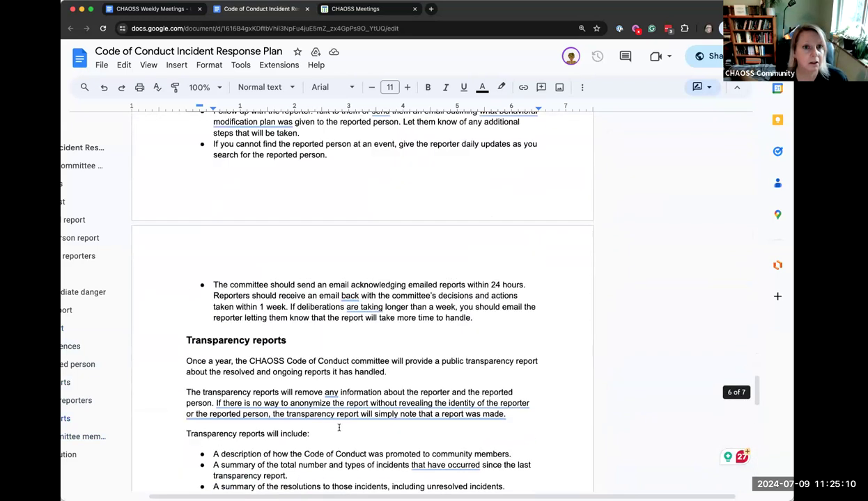
scroll(340, 432, "up", 20)
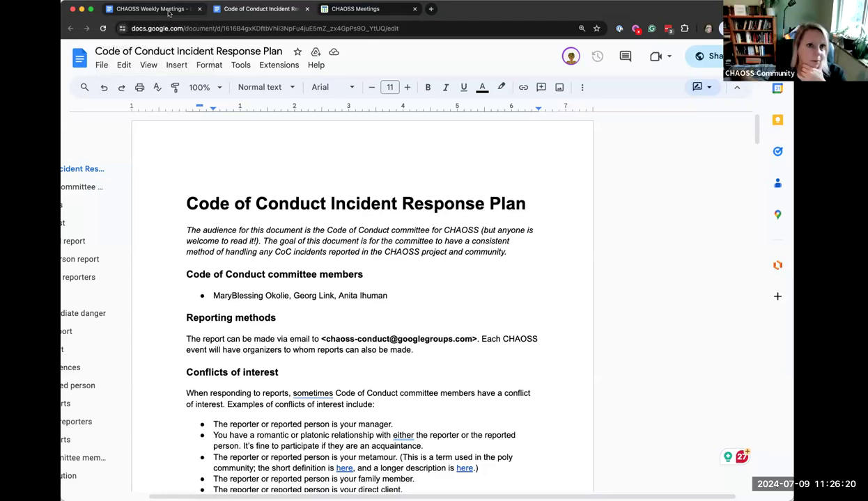
Append ' - feedback welcome!' to the Code of Conduct Team item in the weekly agenda
left_click(159, 10)
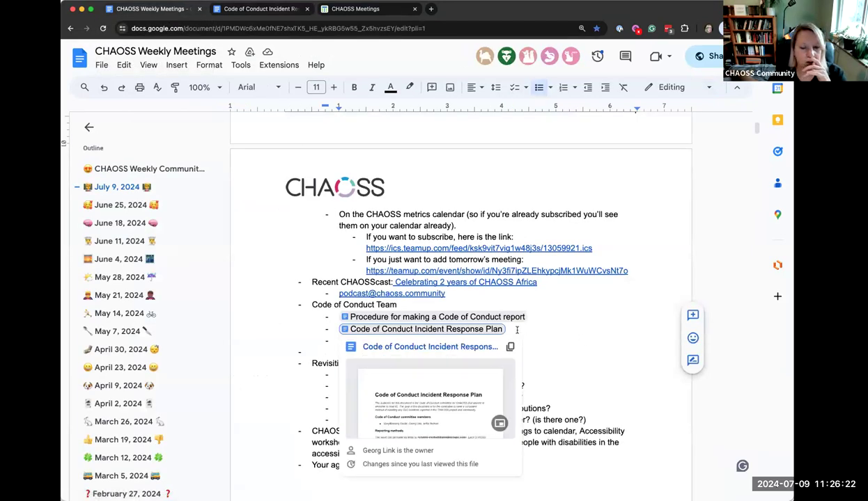
left_click(401, 305)
type("- feedback welcome!")
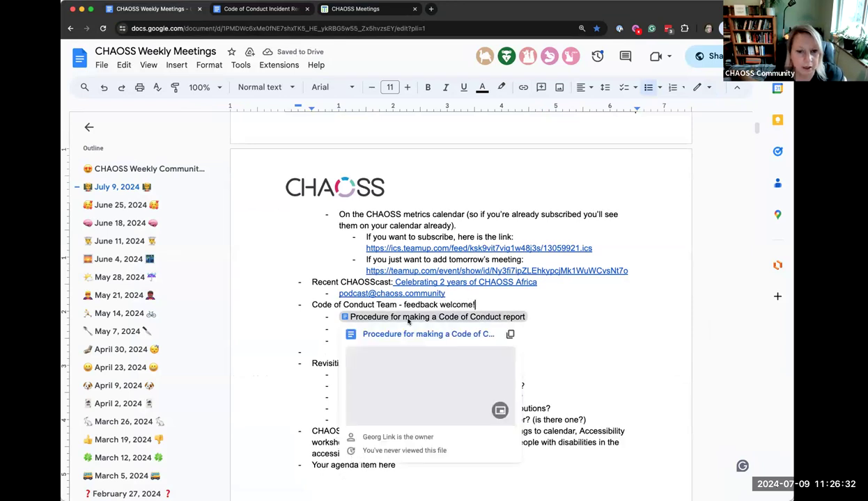
Open the linked 'Procedure for making a Code of Conduct report' document and read through it
left_click(409, 319)
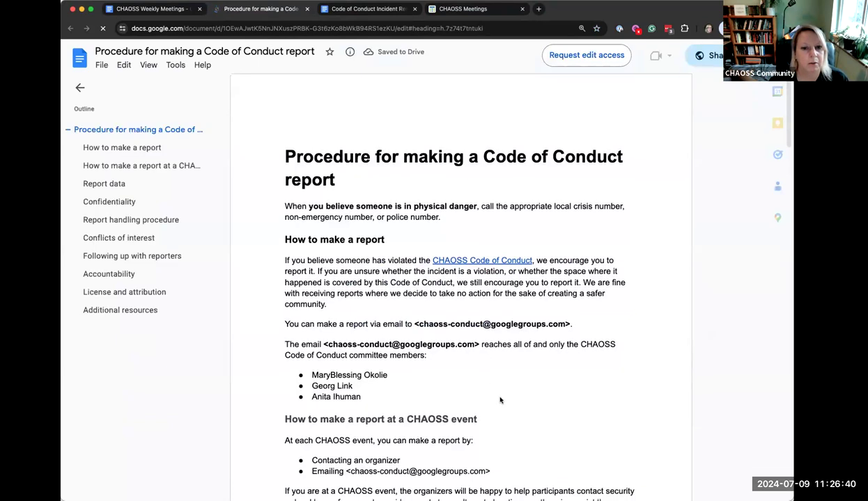
scroll(499, 400, "down", 2)
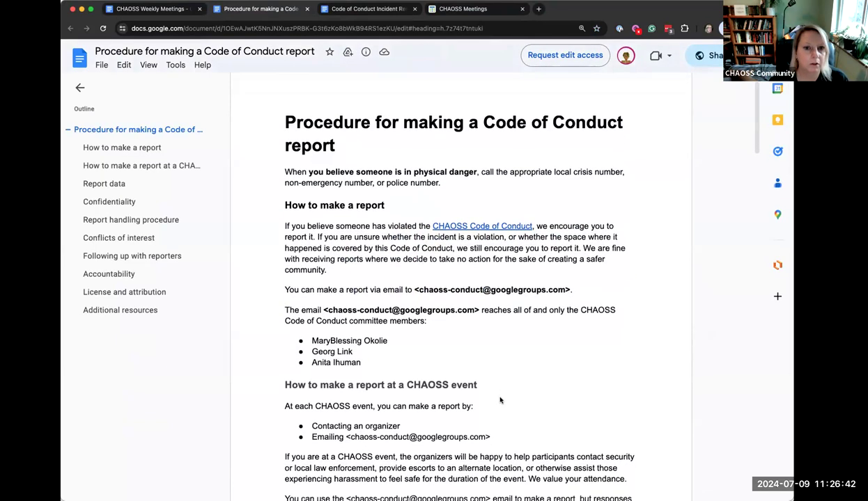
scroll(499, 401, "down", 1)
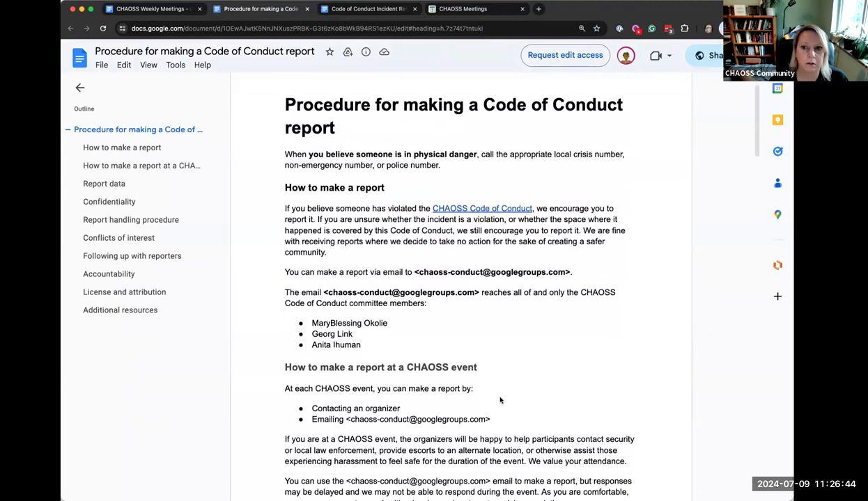
scroll(499, 400, "down", 5)
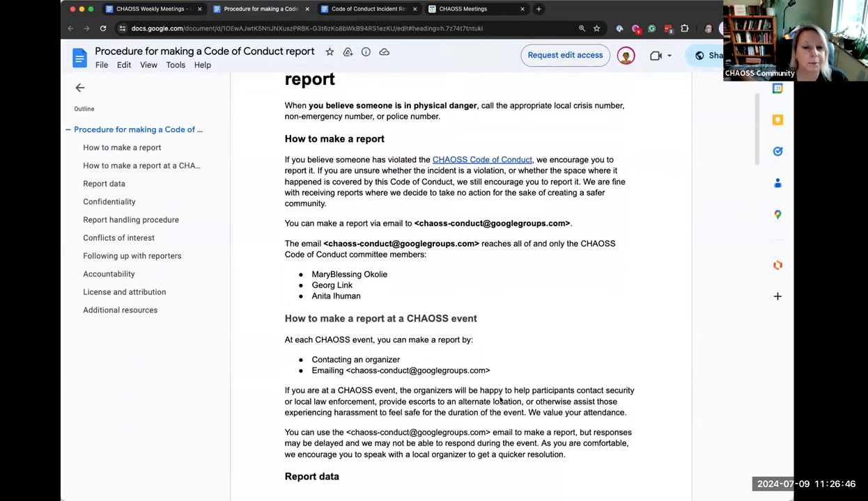
scroll(500, 400, "down", 2)
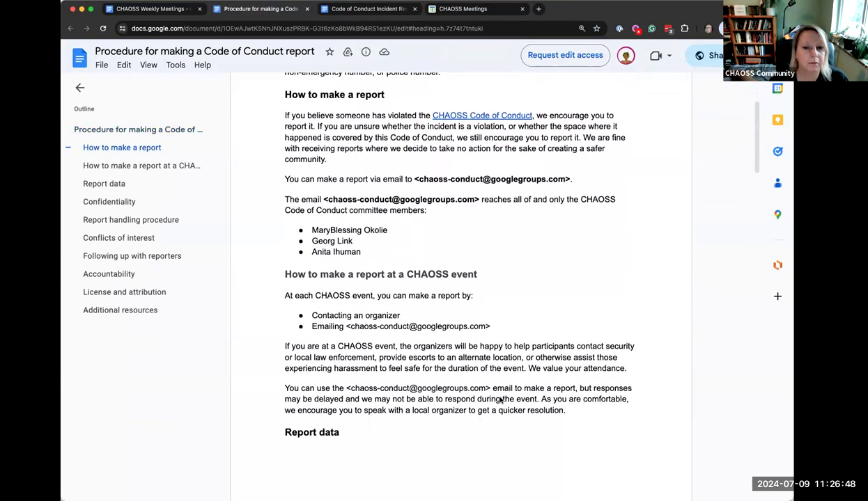
scroll(499, 400, "down", 3)
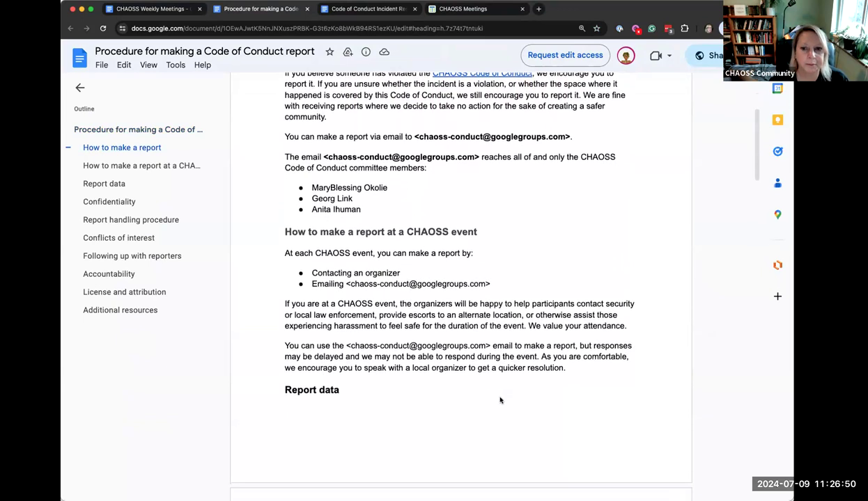
scroll(499, 401, "down", 15)
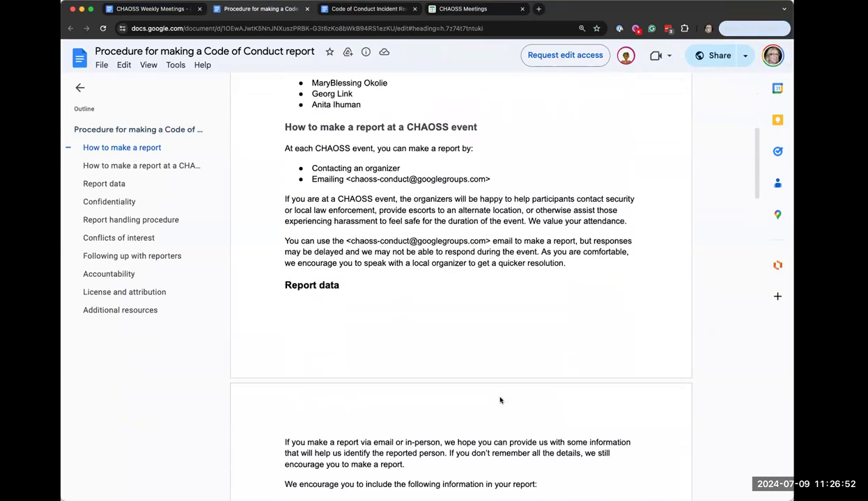
scroll(499, 400, "down", 3)
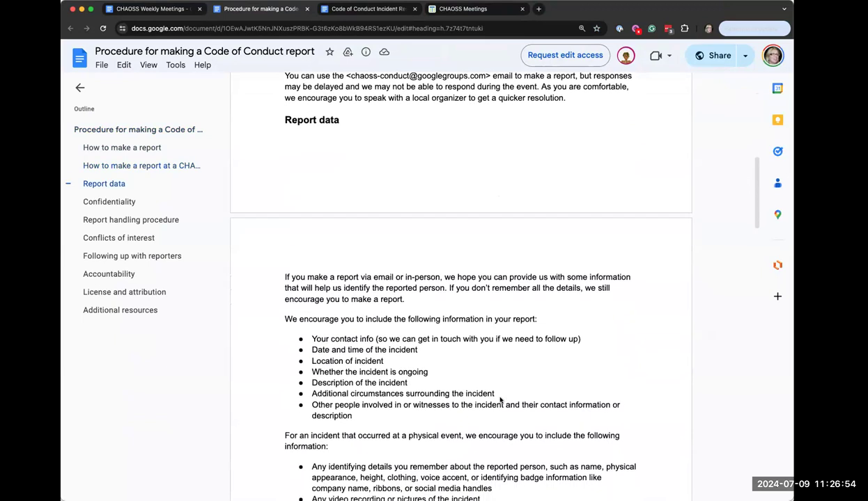
scroll(501, 401, "down", 2)
scroll(399, 359, "down", 12)
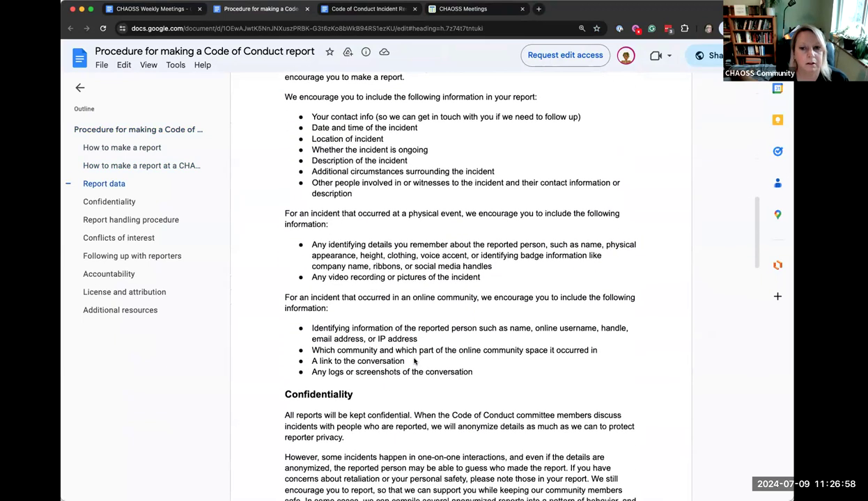
scroll(414, 361, "down", 4)
scroll(414, 361, "down", 10)
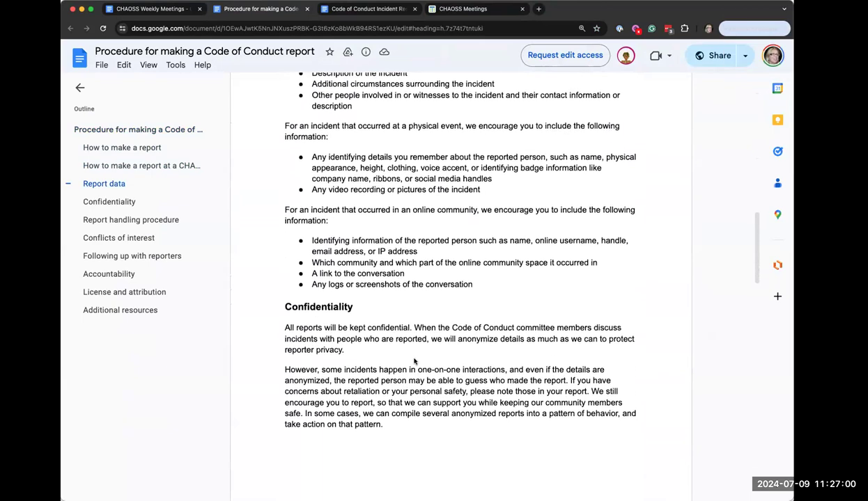
scroll(414, 361, "down", 12)
scroll(414, 359, "down", 9)
scroll(414, 360, "down", 3)
scroll(414, 359, "down", 18)
scroll(414, 359, "down", 11)
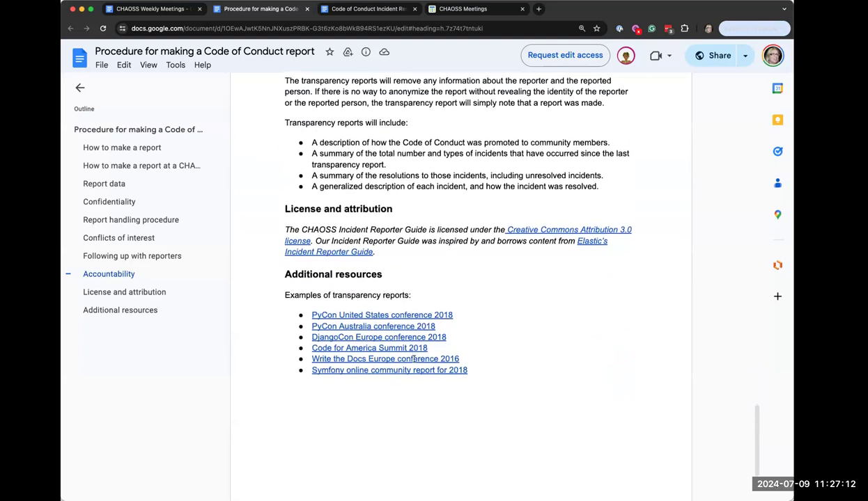
scroll(413, 360, "down", 7)
scroll(413, 359, "up", 20)
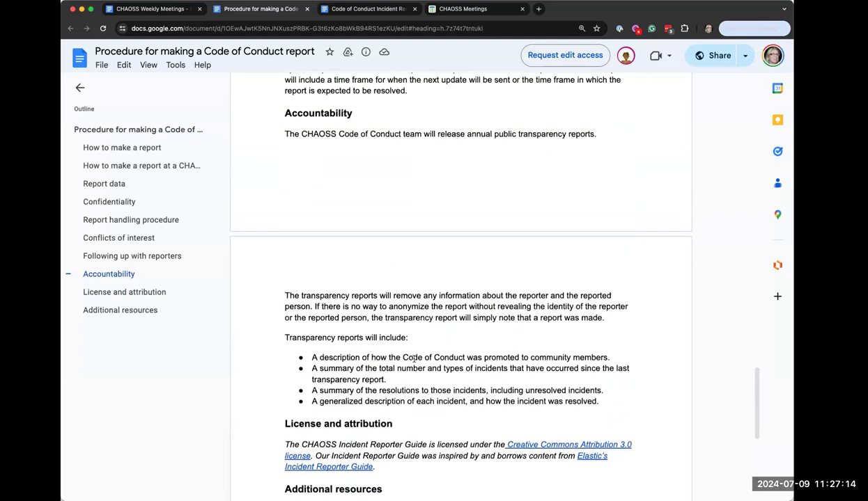
scroll(414, 360, "up", 5)
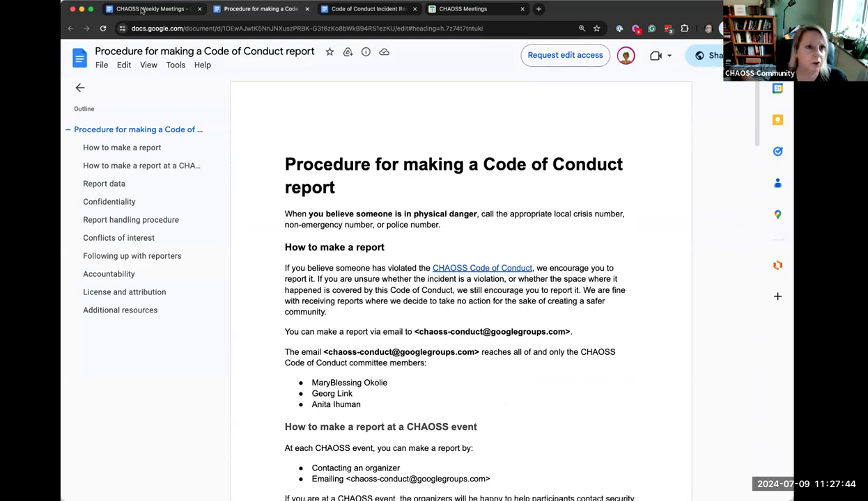
Add 'Will circulate with a few other meetings before finalizing' as a bullet under the Code of Conduct links
left_click(141, 10)
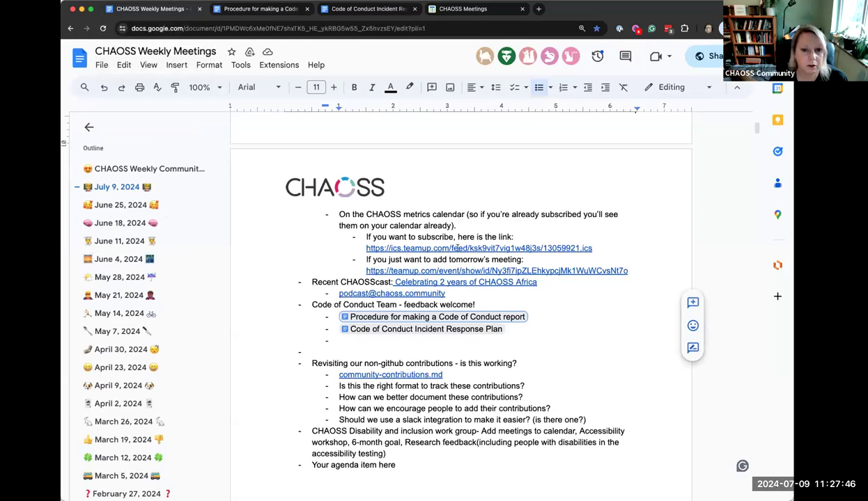
left_click(362, 341)
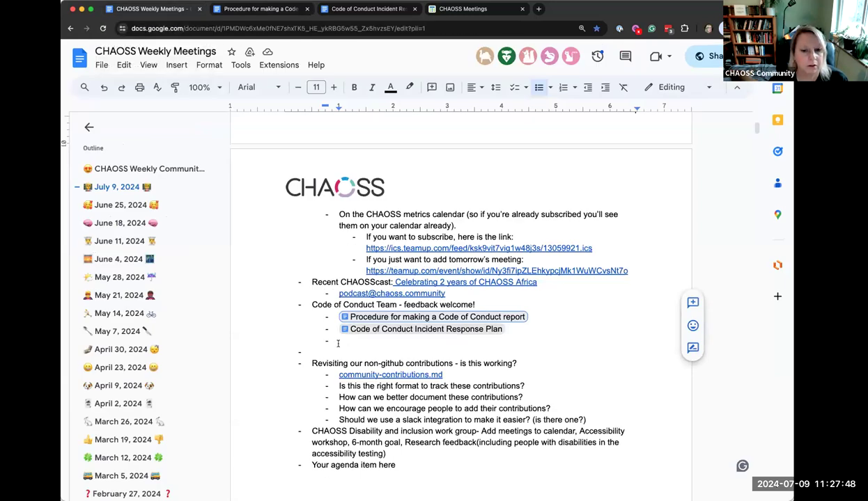
type("Will ")
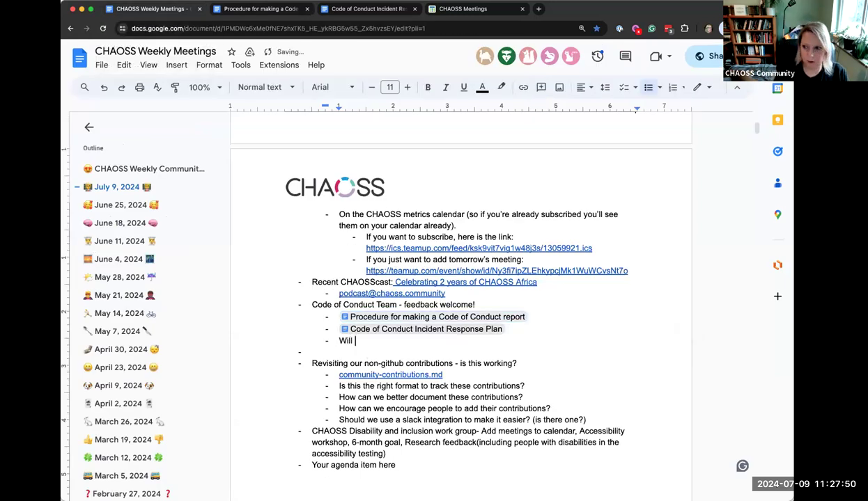
type("circulate with a few other meetings before finalizing")
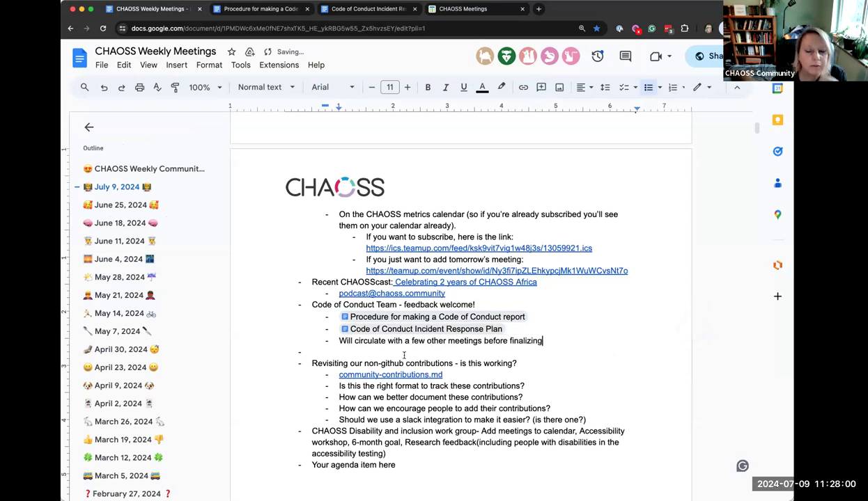
left_click(338, 353)
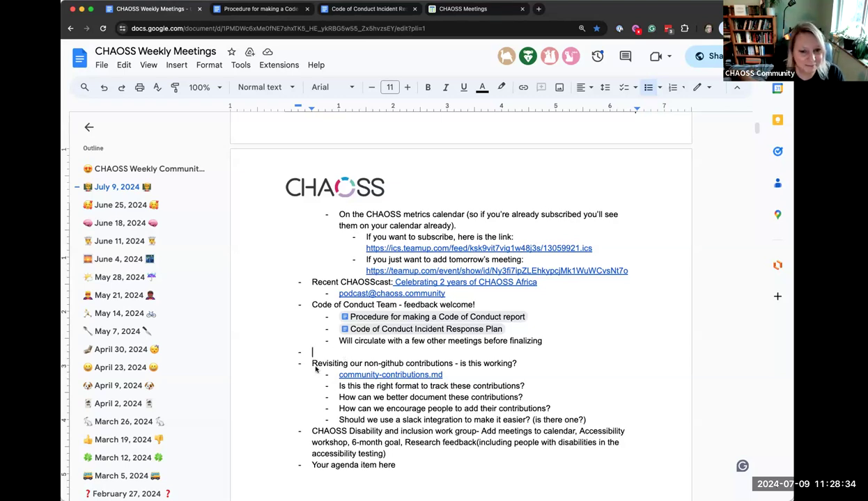
Select the 'Revisiting our non-github contributions' agenda item text, then deselect it
left_click_drag(310, 360, 587, 419)
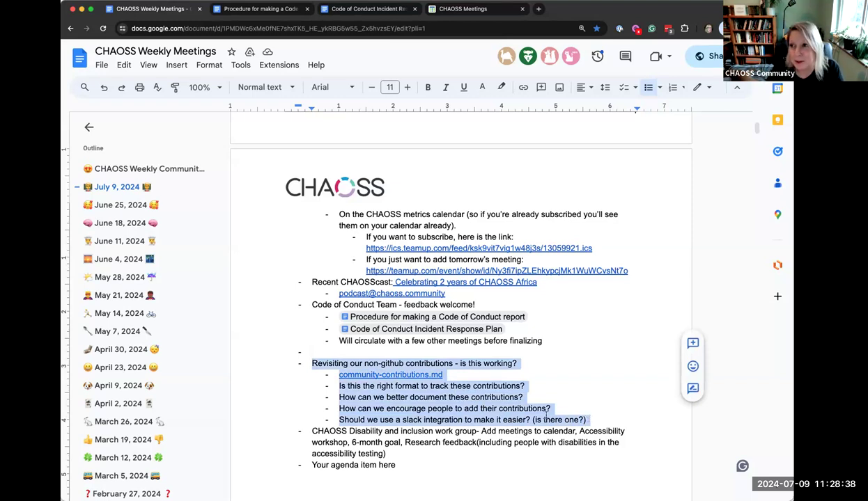
left_click(340, 362)
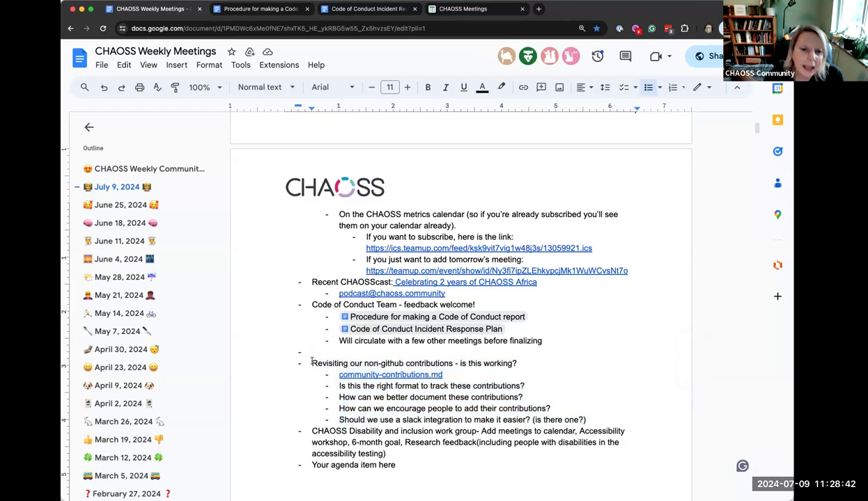
left_click_drag(299, 362, 573, 418)
left_click(522, 396)
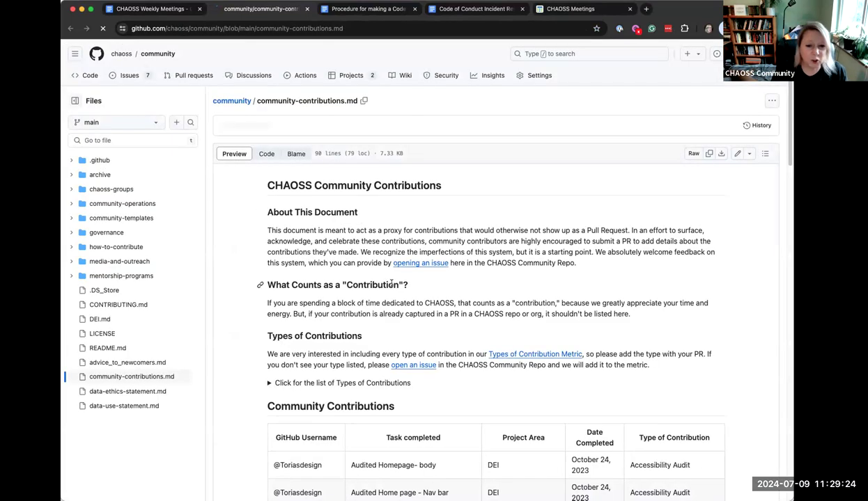
scroll(465, 398, "down", 2)
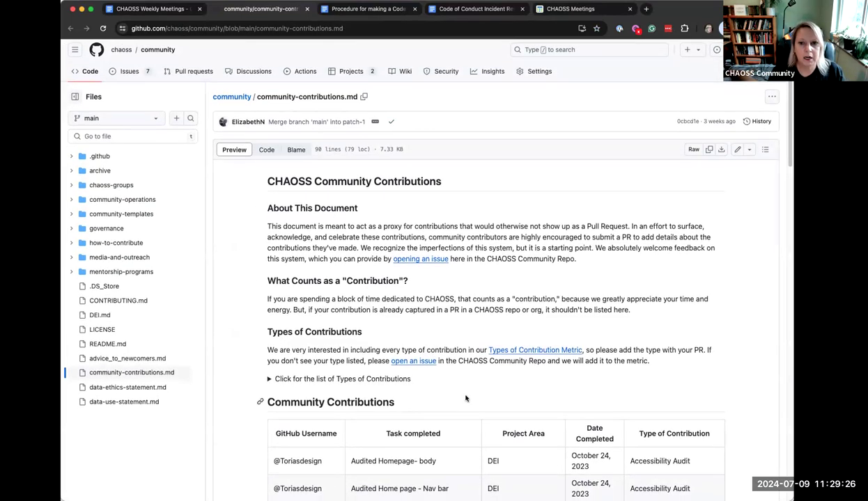
scroll(465, 398, "down", 3)
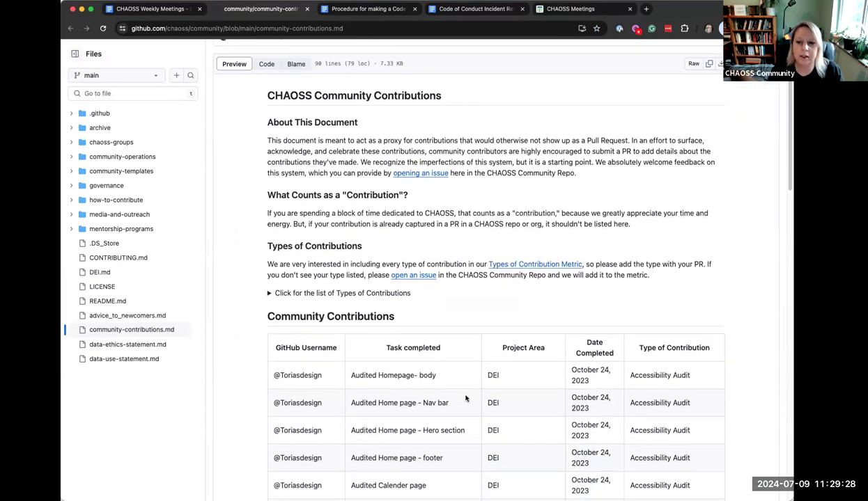
scroll(466, 399, "up", 2)
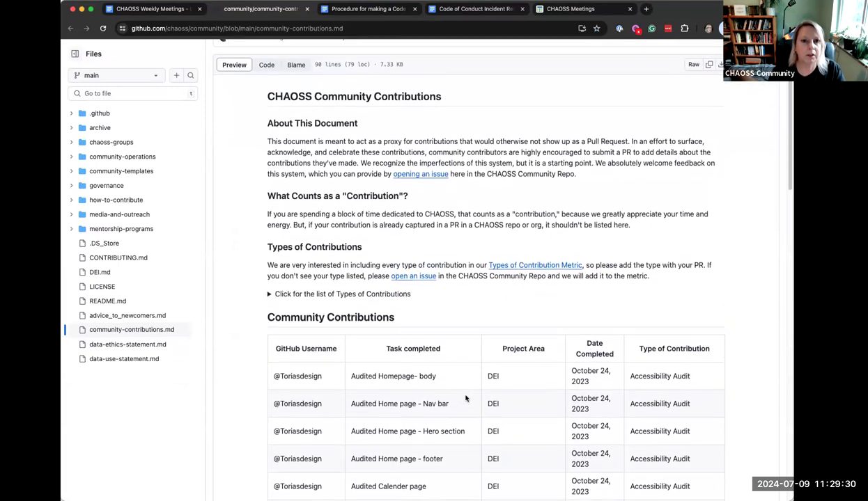
scroll(466, 399, "down", 6)
scroll(466, 398, "down", 15)
scroll(466, 399, "down", 8)
scroll(466, 399, "down", 3)
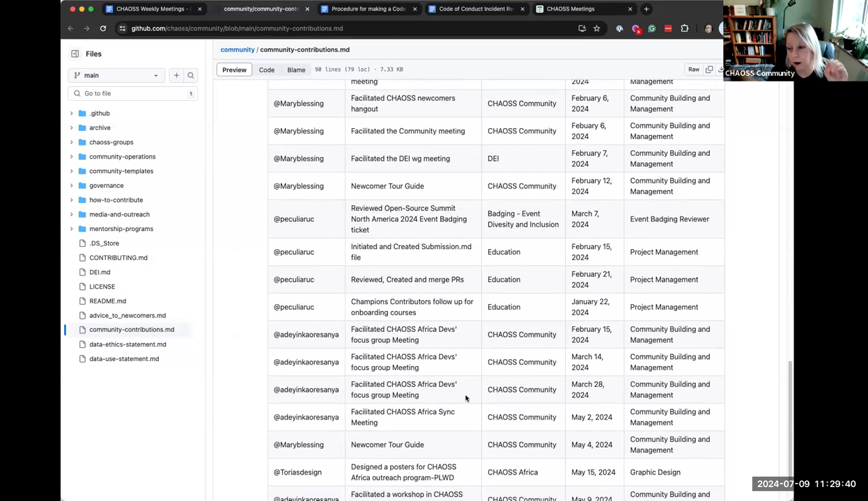
scroll(466, 399, "down", 2)
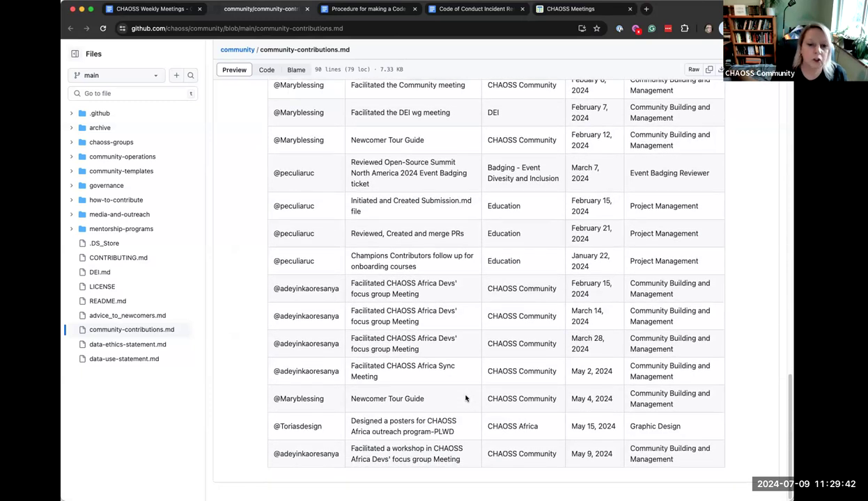
scroll(474, 411, "up", 1)
scroll(485, 421, "up", 1)
scroll(487, 419, "down", 2)
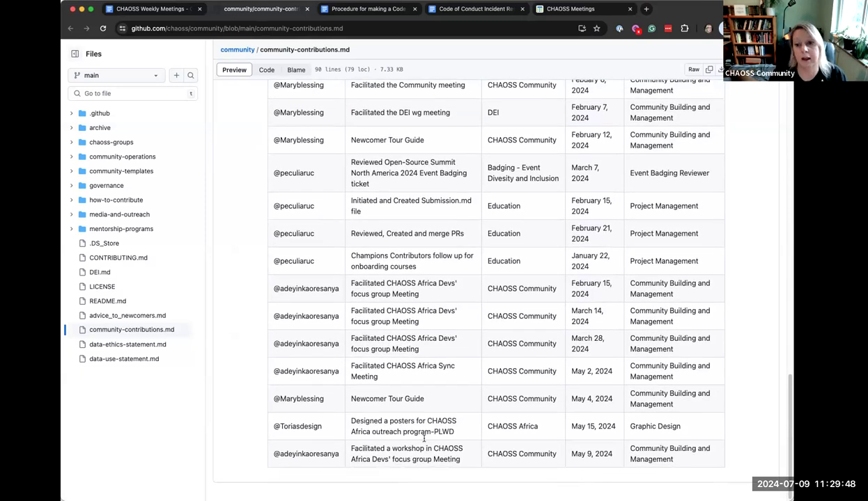
scroll(545, 296, "up", 20)
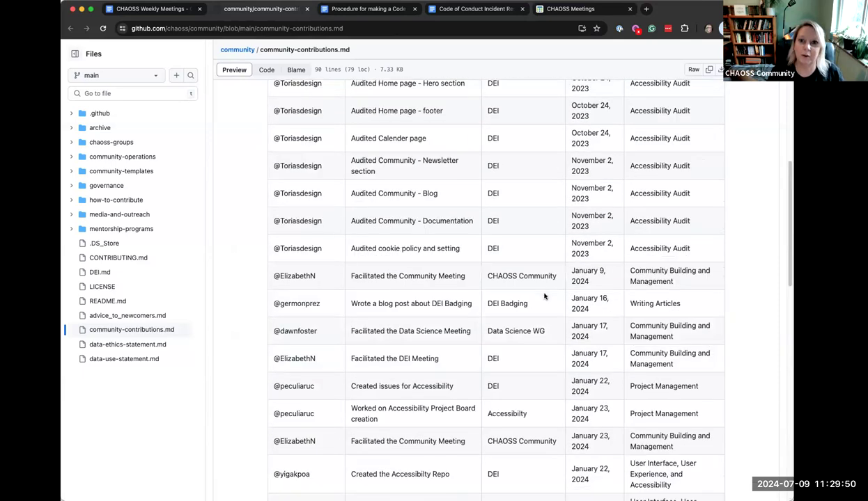
scroll(544, 296, "down", 20)
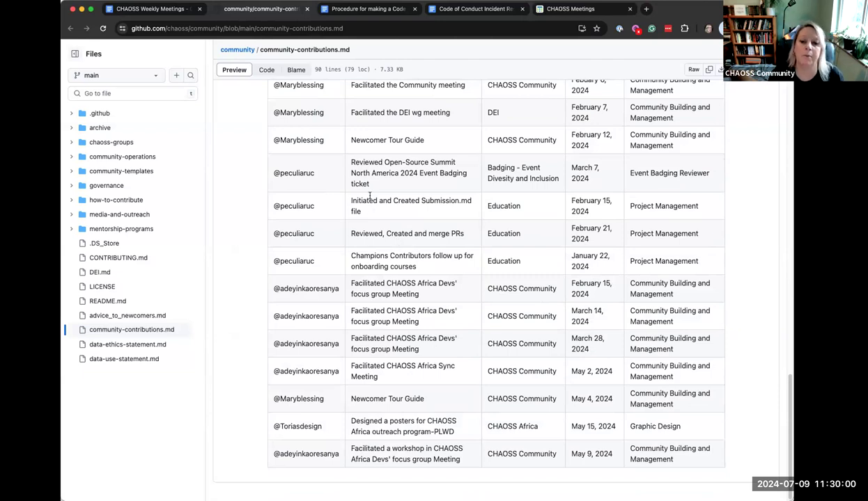
scroll(328, 127, "up", 15)
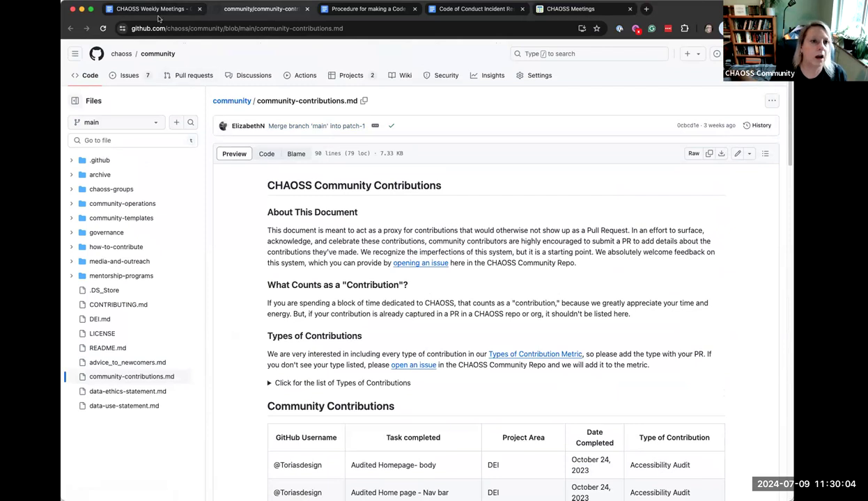
left_click(155, 10)
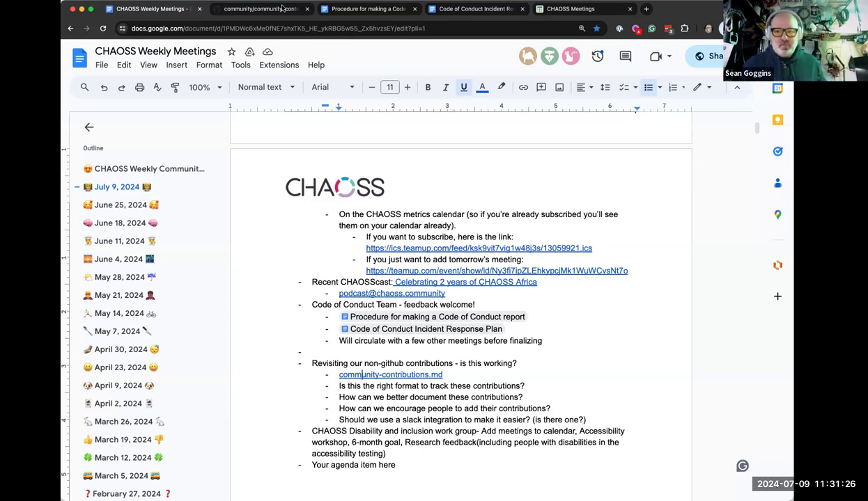
Scroll through the community-contributions.md contributions table on GitHub, then back to the top
left_click(280, 7)
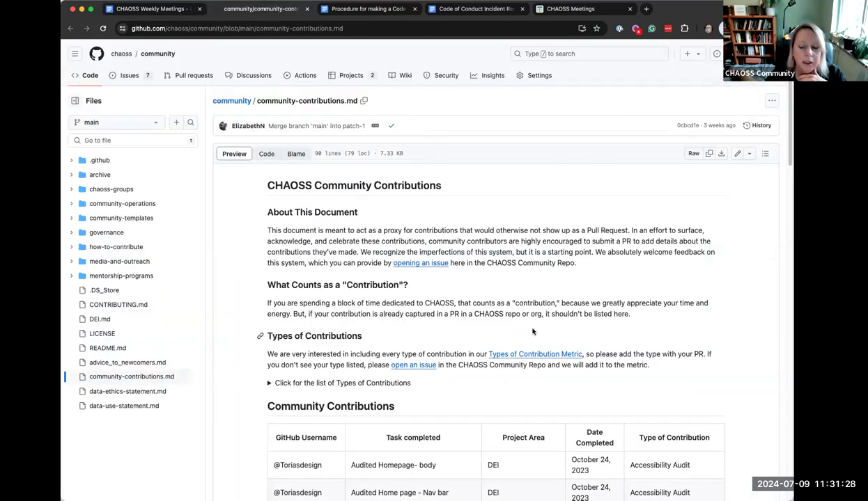
scroll(575, 345, "down", 15)
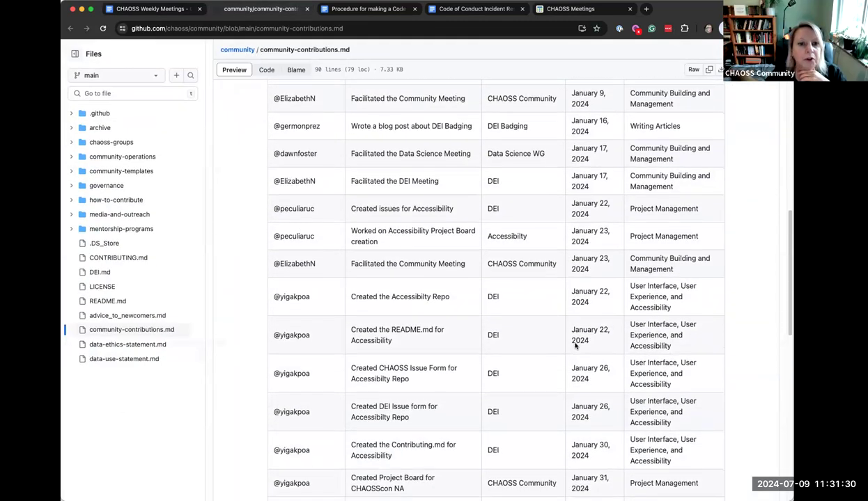
scroll(575, 346, "down", 10)
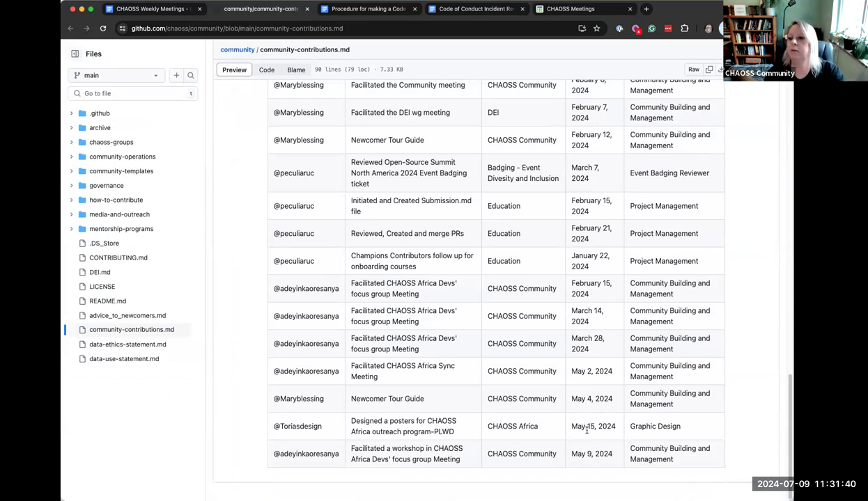
scroll(523, 358, "up", 6)
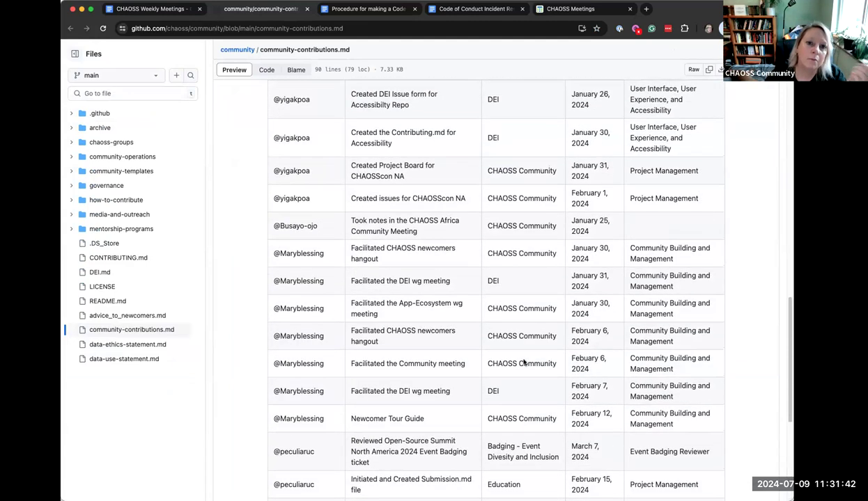
scroll(524, 362, "up", 4)
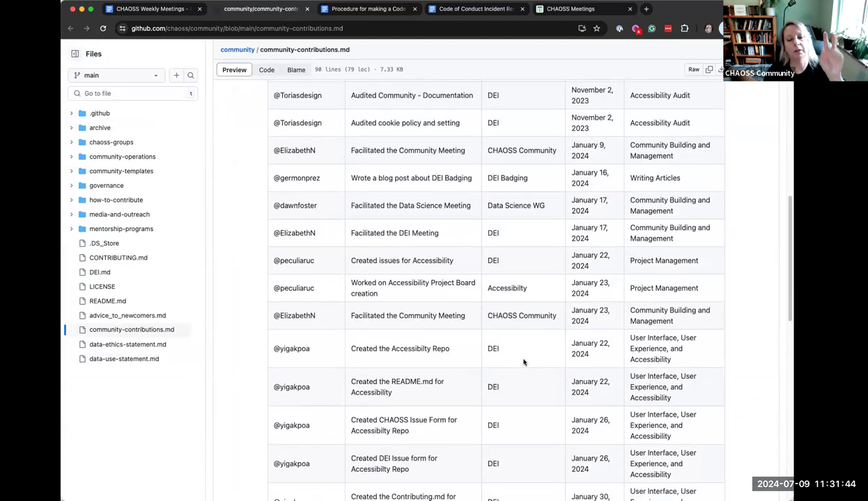
scroll(524, 362, "up", 1)
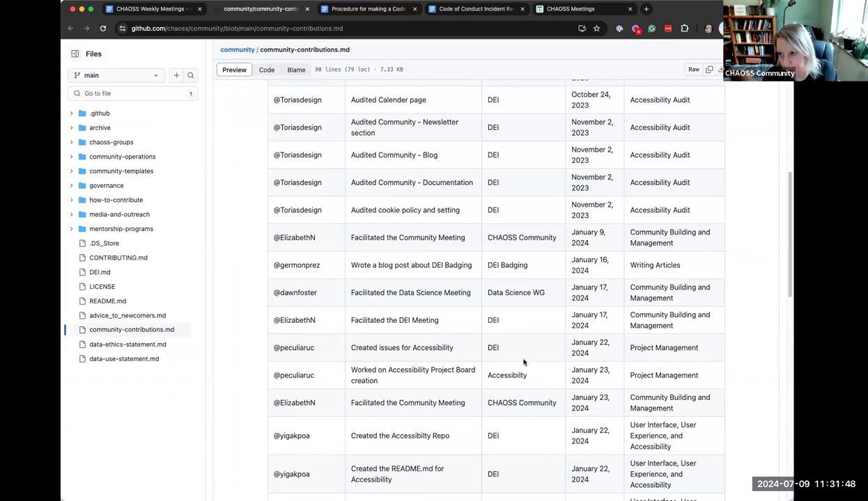
scroll(524, 362, "up", 10)
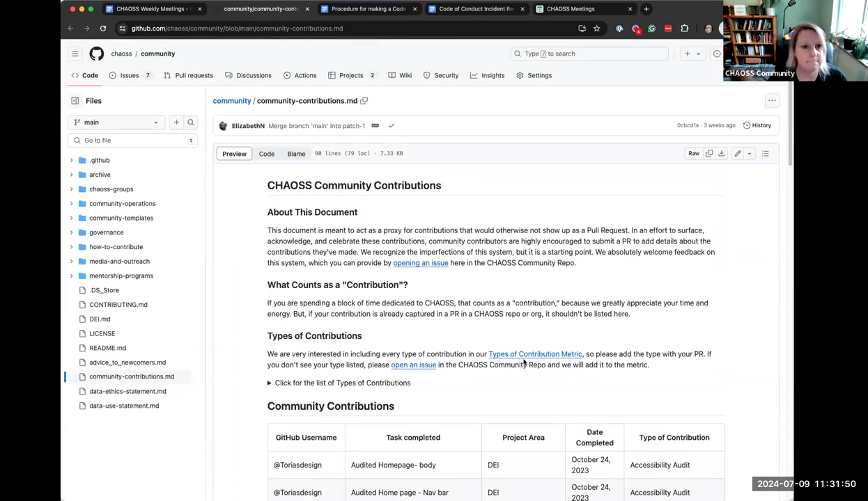
Add the sub-bullet 'we need a reminder section in meetings (for this and CfPs and whatever else)'
left_click(163, 10)
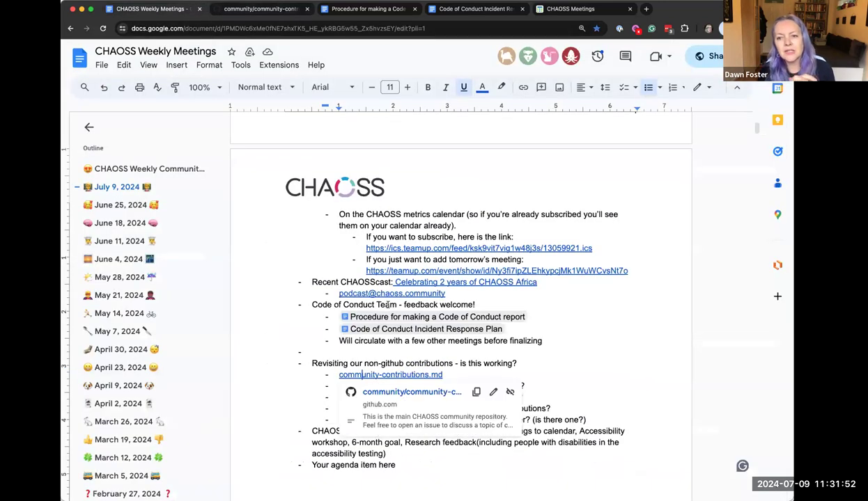
scroll(551, 358, "down", 1)
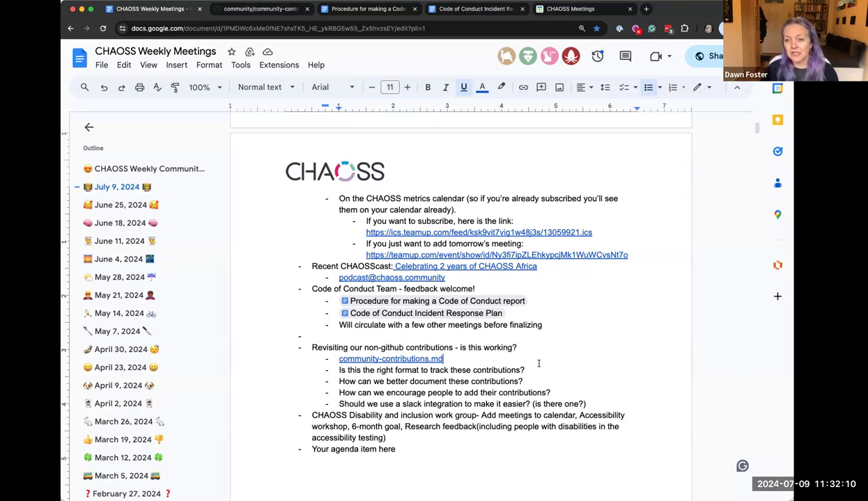
left_click(535, 392)
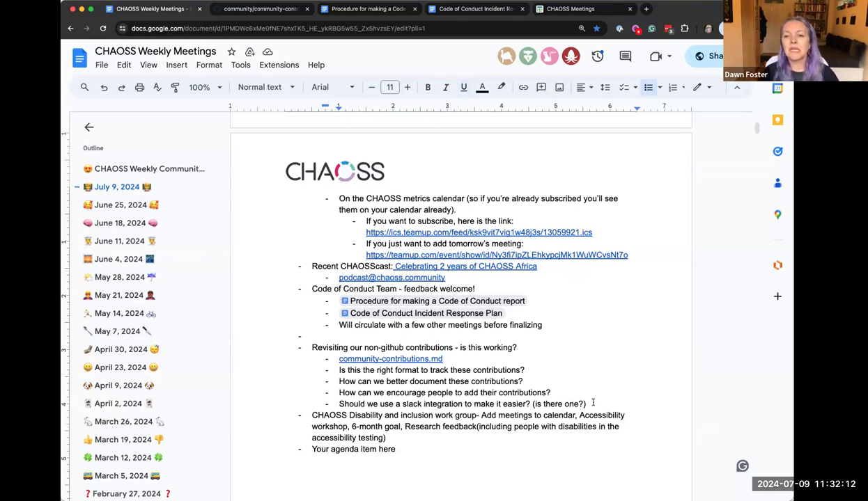
key("Return")
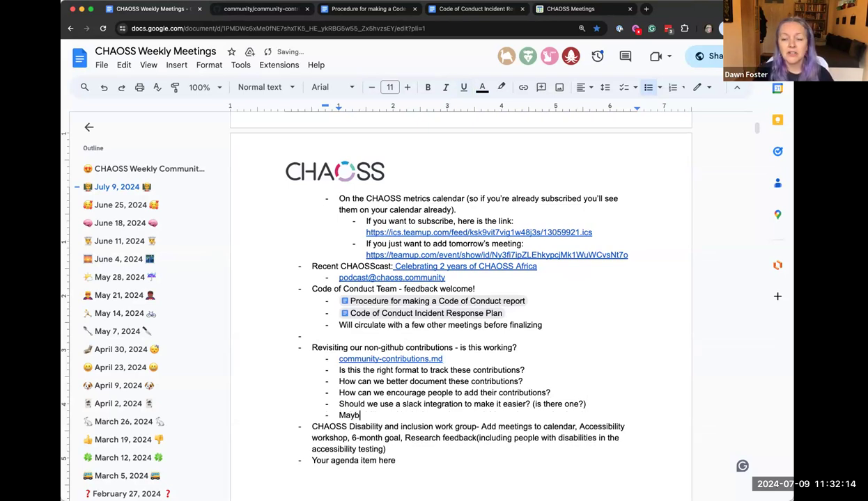
type("we need a reminde")
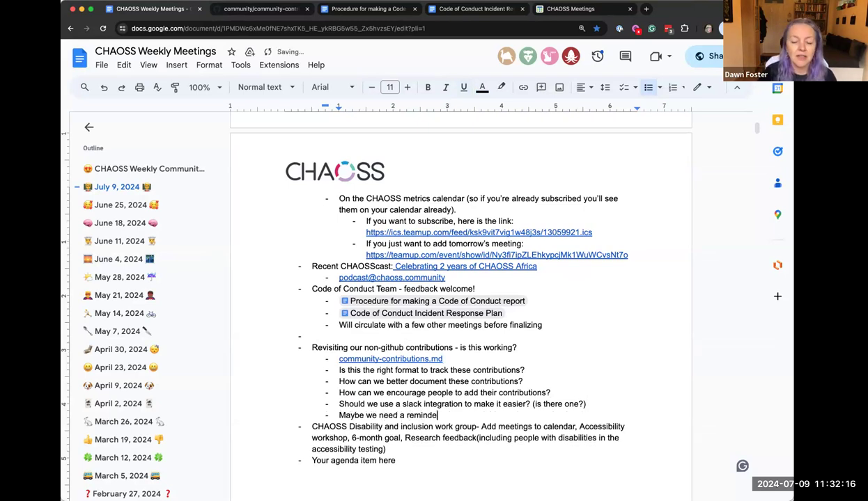
type("r section wih")
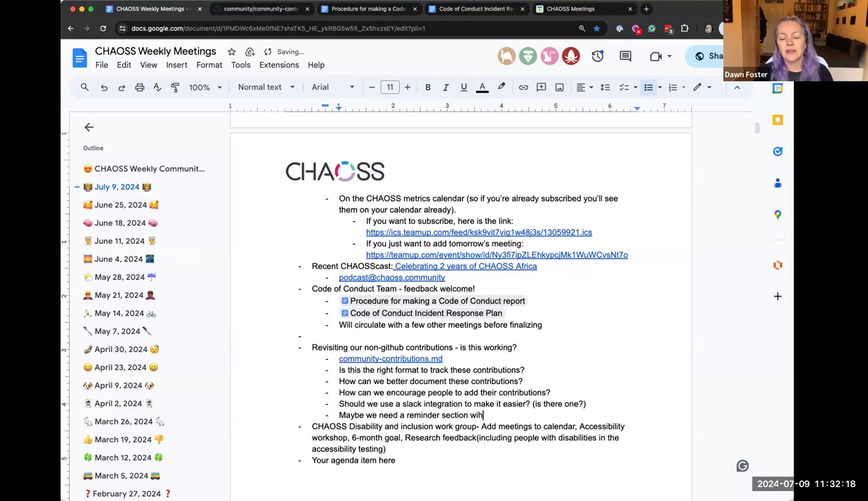
key("BackSpace")
key("BackSpace")
key("BackSpace")
type("in meeti")
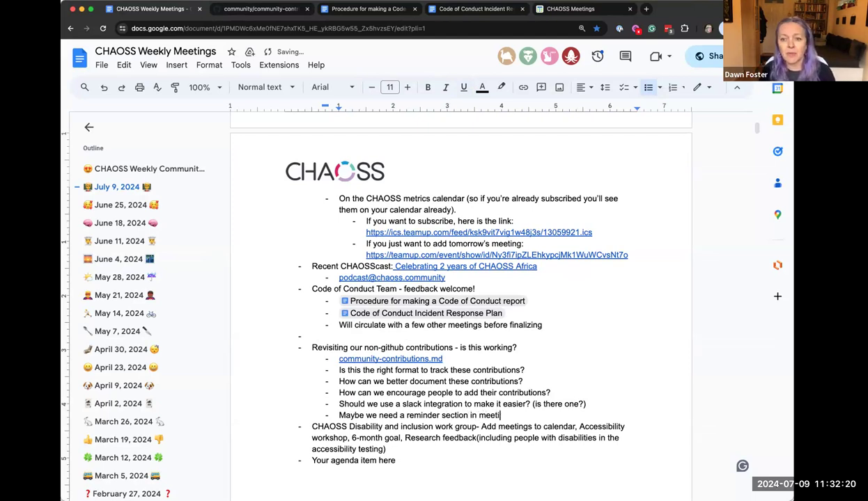
type("ngs")
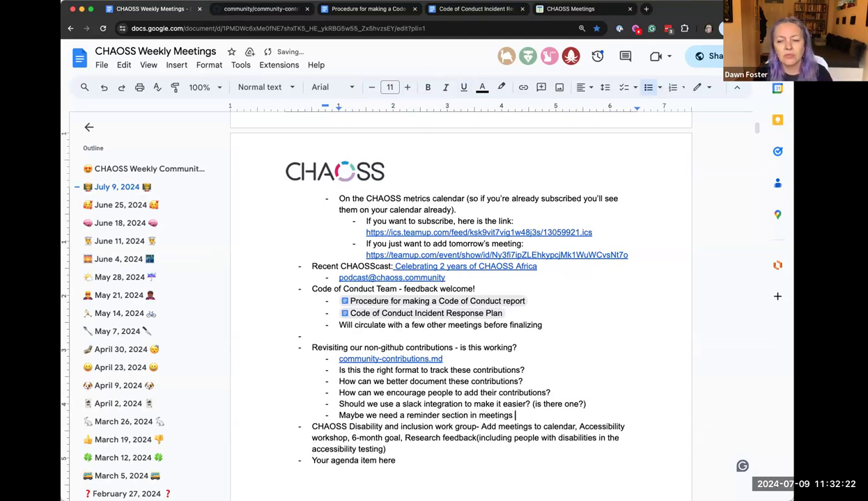
type(" (for this and CfPs ")
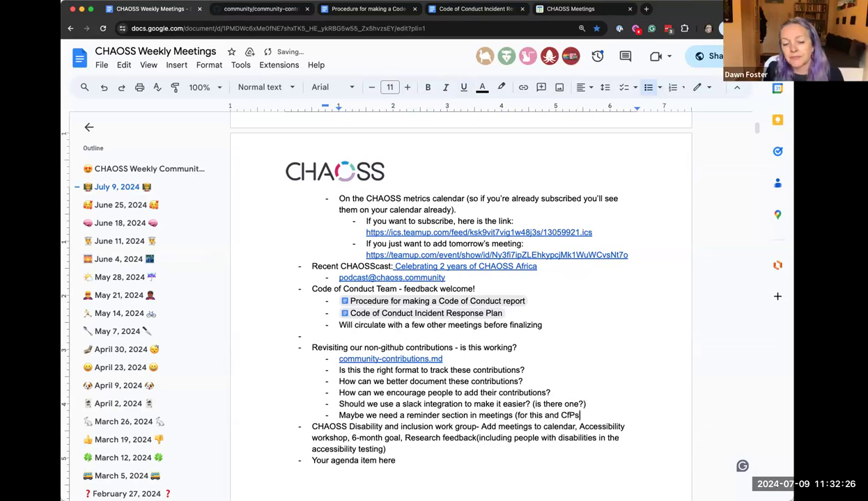
type("and whatever else0")
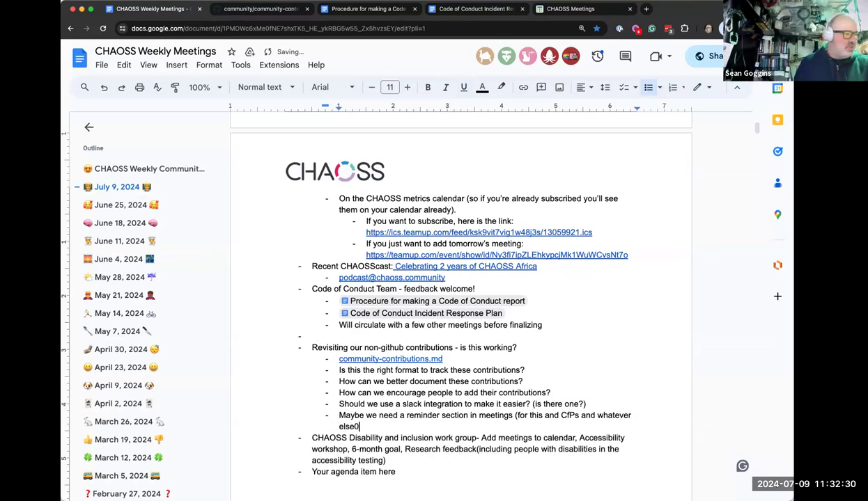
key("BackSpace")
type(")")
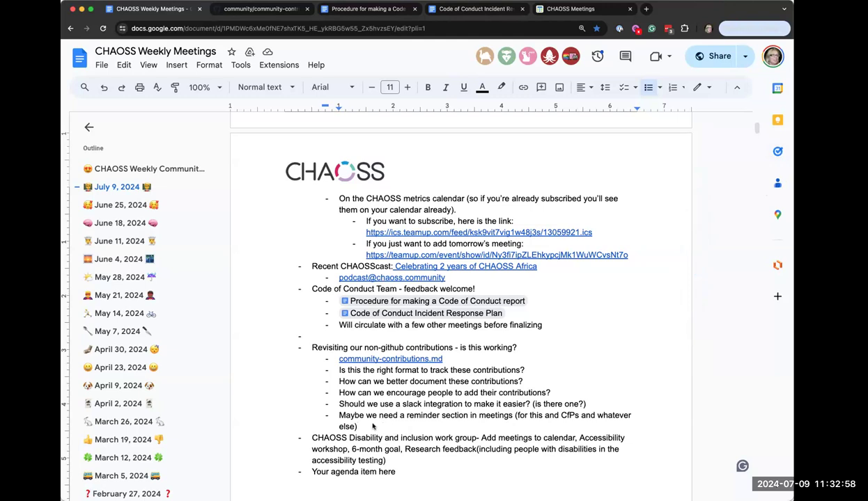
Add a sub-point: 'System is ok, reminders would help', suggesting group leads keep reminding their teams
key("Return")
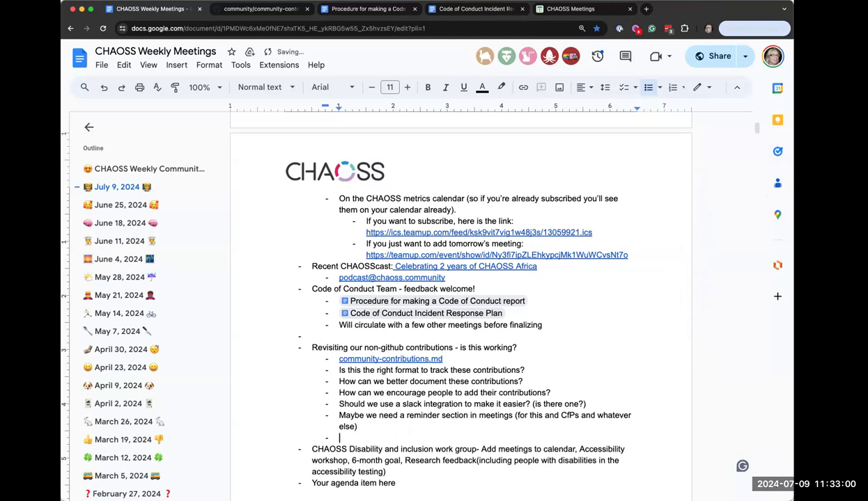
type("System is ok, maybe it'")
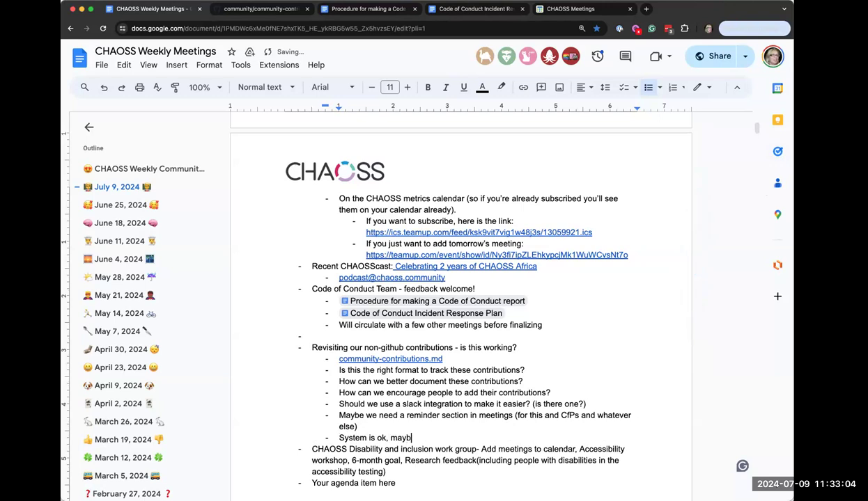
key("BackSpace")
key("BackSpace")
key("BackSpace")
key("BackSpace")
key("BackSpace")
key("BackSpace")
key("BackSpace")
key("BackSpace")
key("BackSpace")
key("BackSpace")
type("reminders would help")
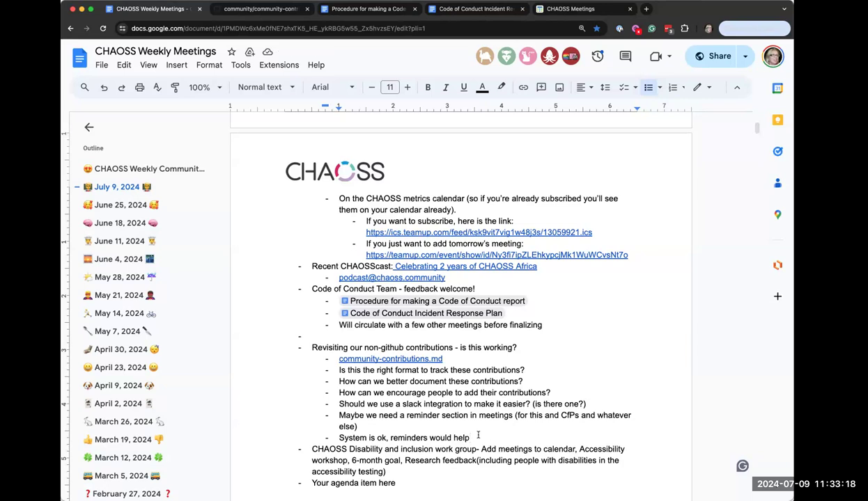
type(". Maybe ")
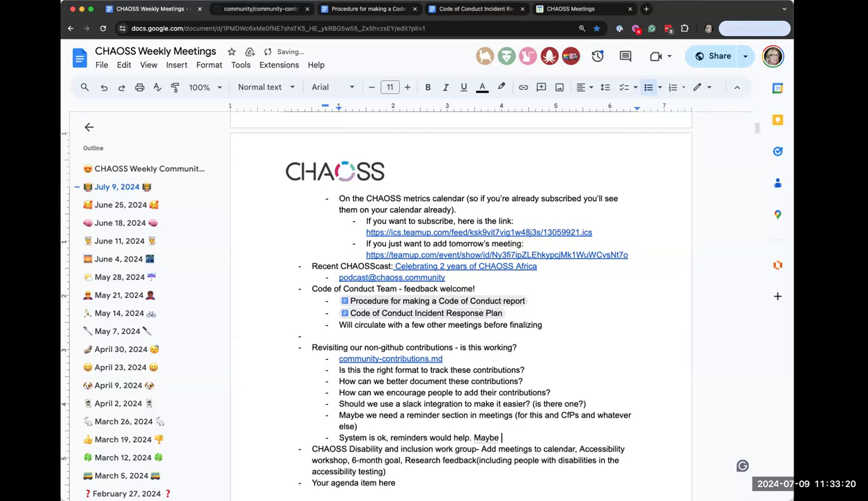
type("we can encourage the ")
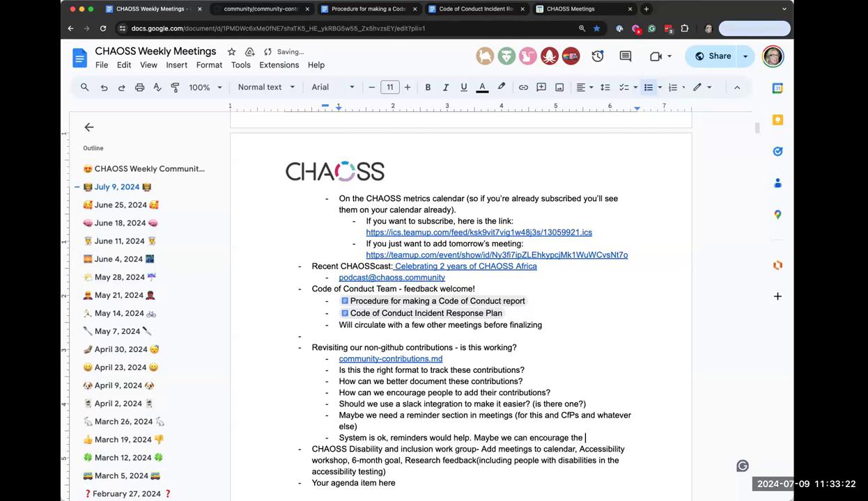
type("leads of different")
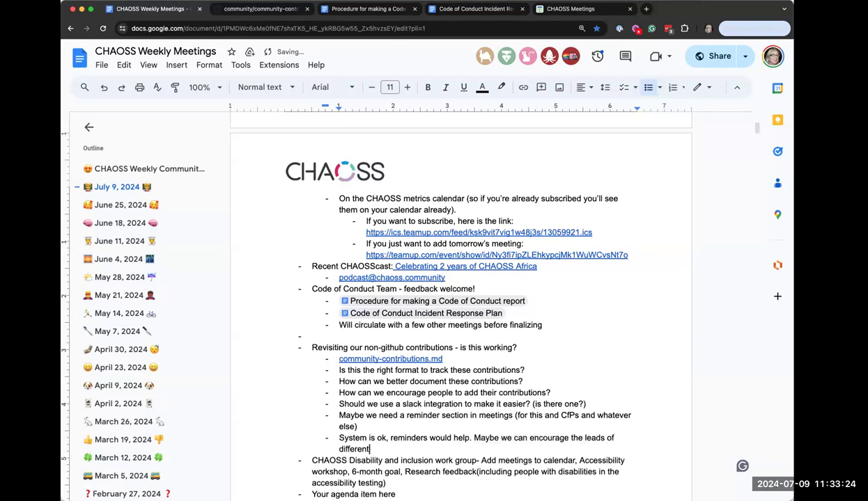
type(" groups to also keep reminding ")
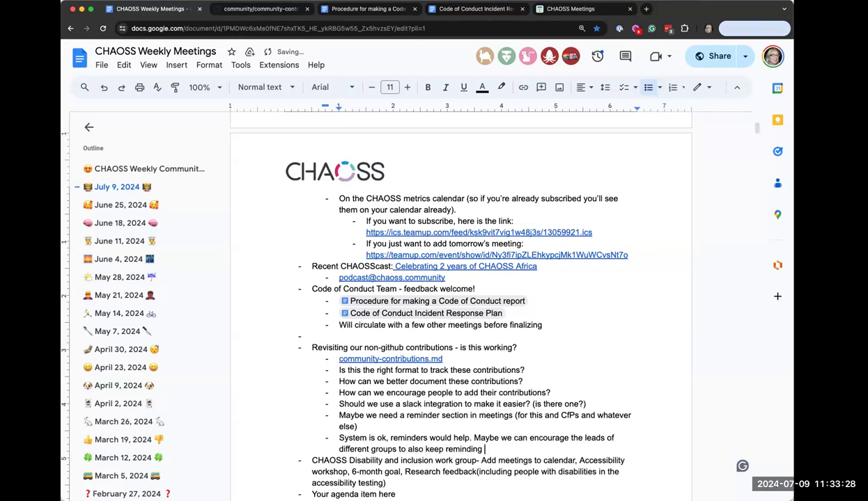
type("their teams")
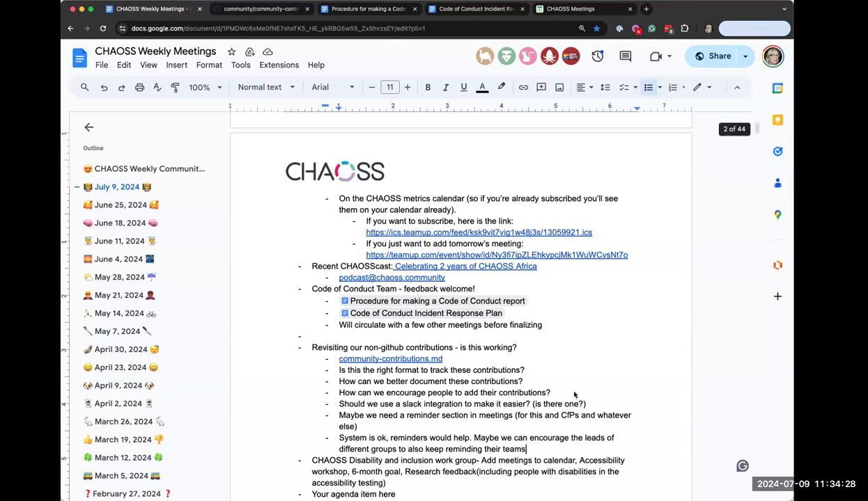
Add a sub-point on using "co-authored-by" in github to credit document contributors (similar to signed-off-by)
key("Return")
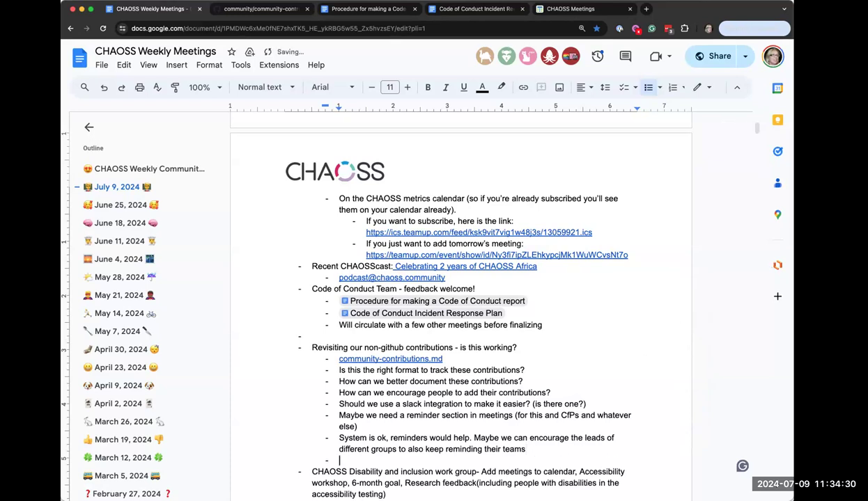
type("Can use the \"authored-by”")
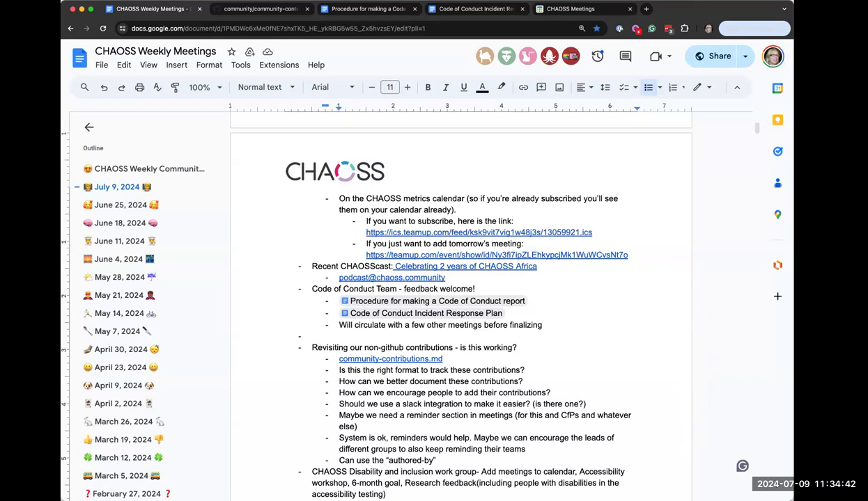
type("to include ")
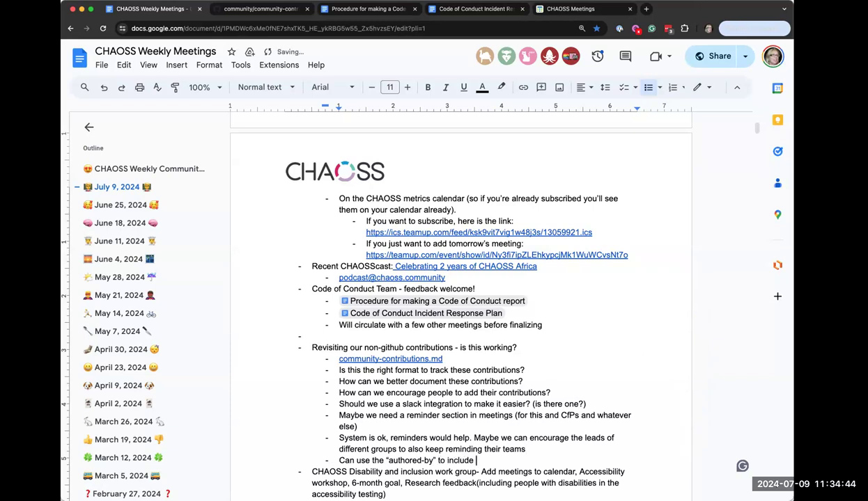
type("others who have contributed ")
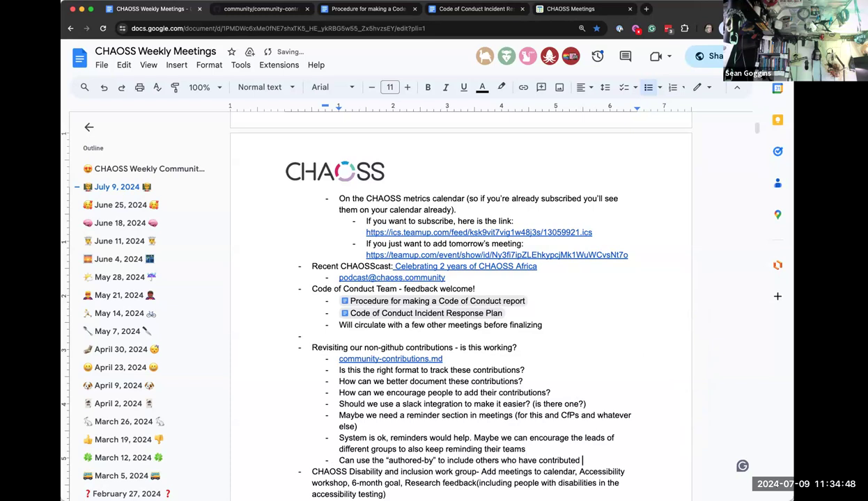
type("to a document")
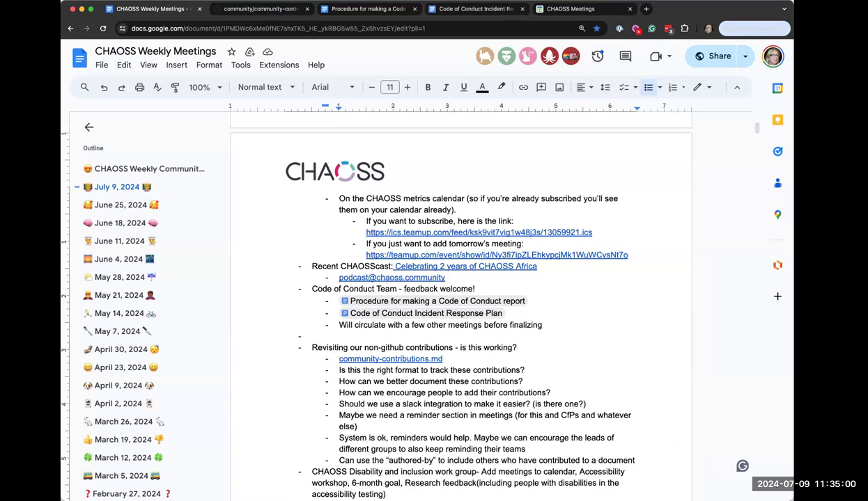
left_click(388, 461)
type("co-")
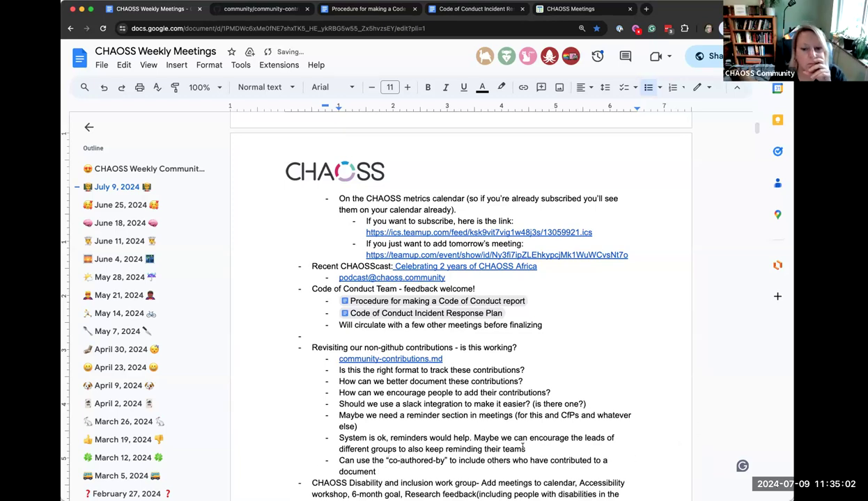
left_click(401, 468)
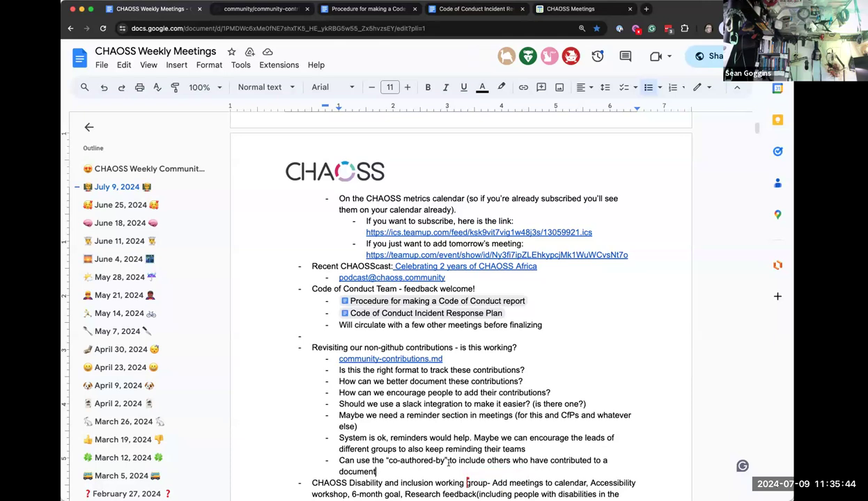
left_click(447, 461)
type("in github")
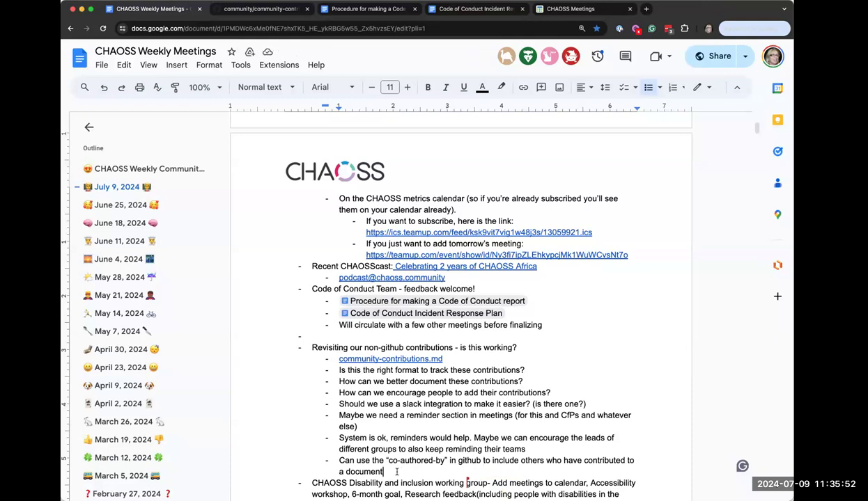
type("(sim")
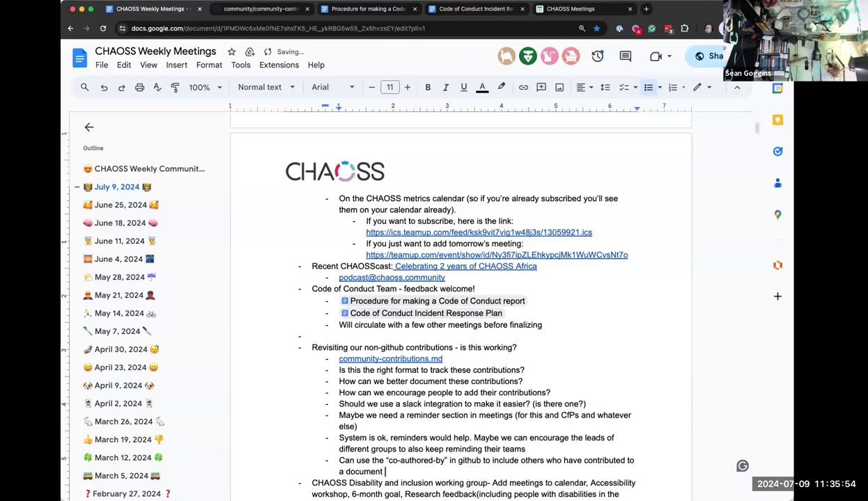
type("ilar to signe")
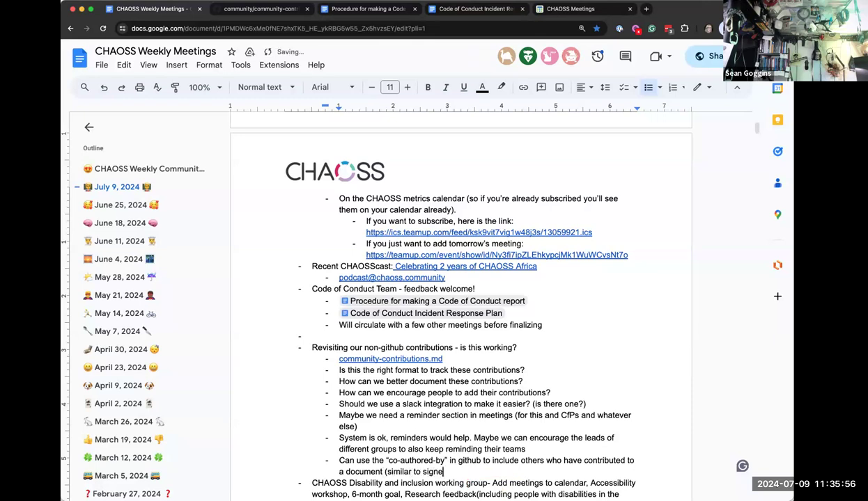
type("d-off-by)")
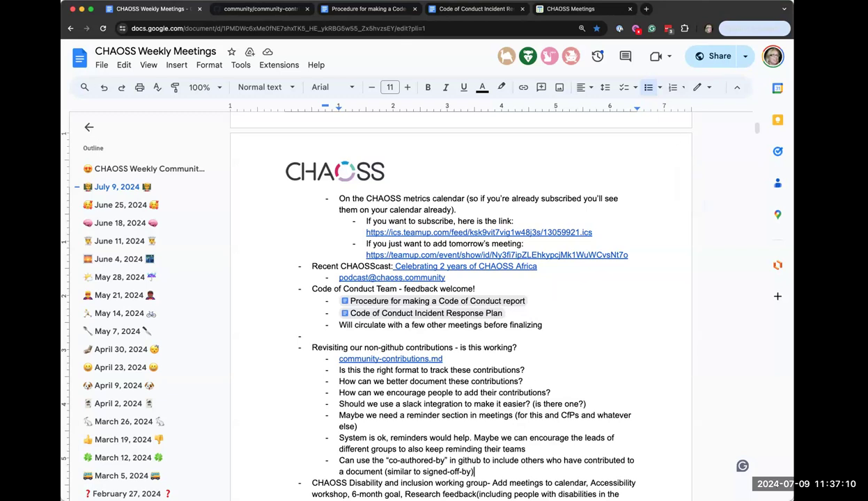
left_click(475, 472)
Add 'The PR process itself might be a barrier - maybe we can offer newcomer meeting as a place to learn'
key("Return")
type("The PR process i")
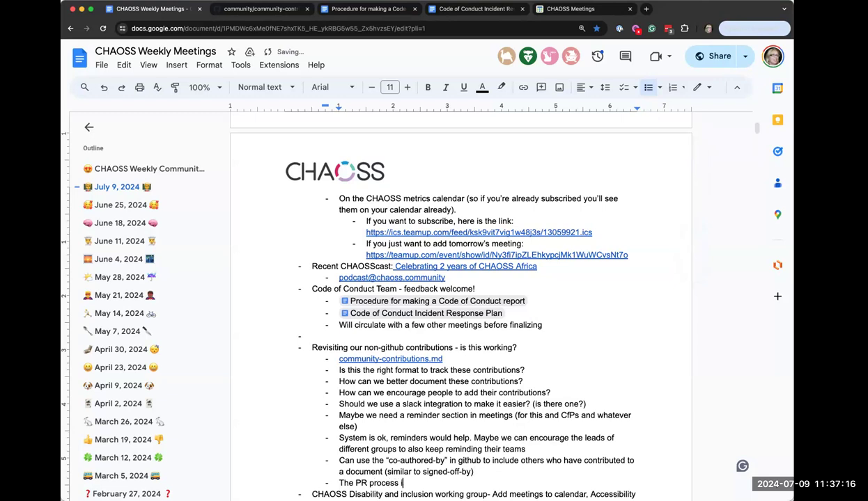
type("tself might be a barrier")
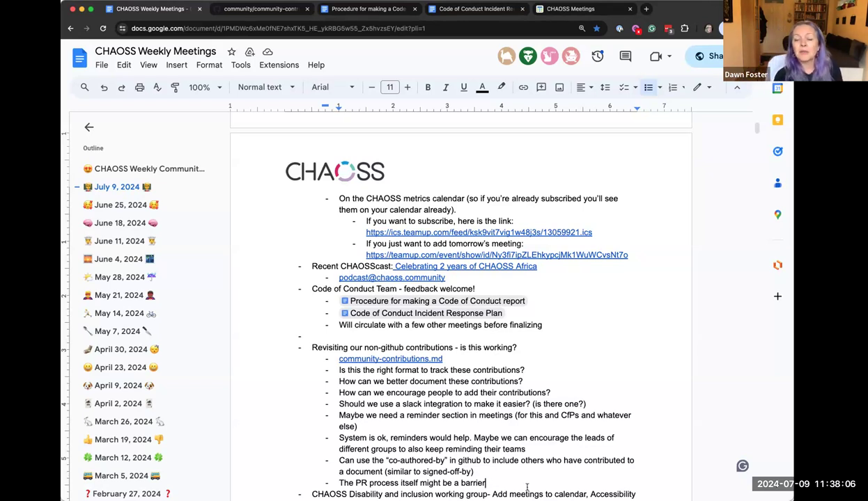
left_click(527, 488)
type("- ")
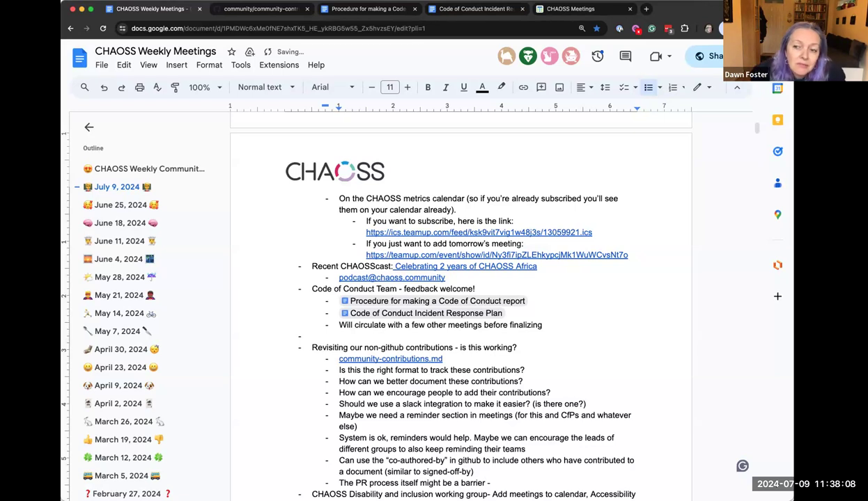
type("maybe we can offer")
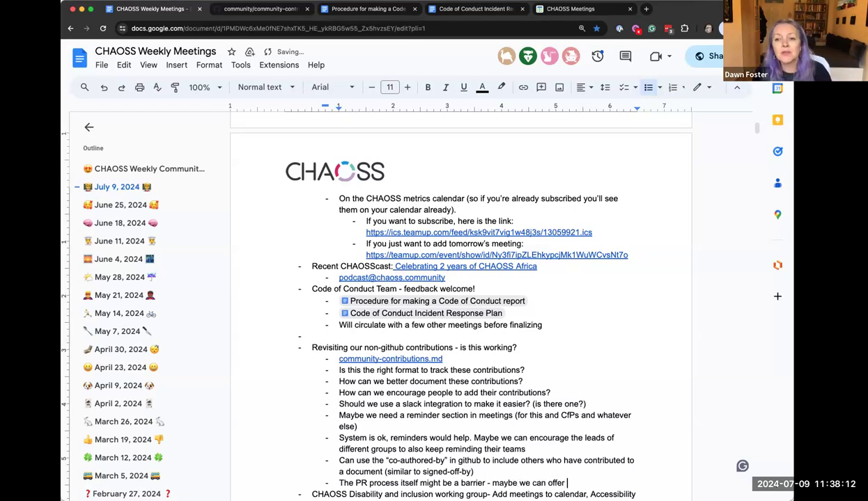
type(" nre")
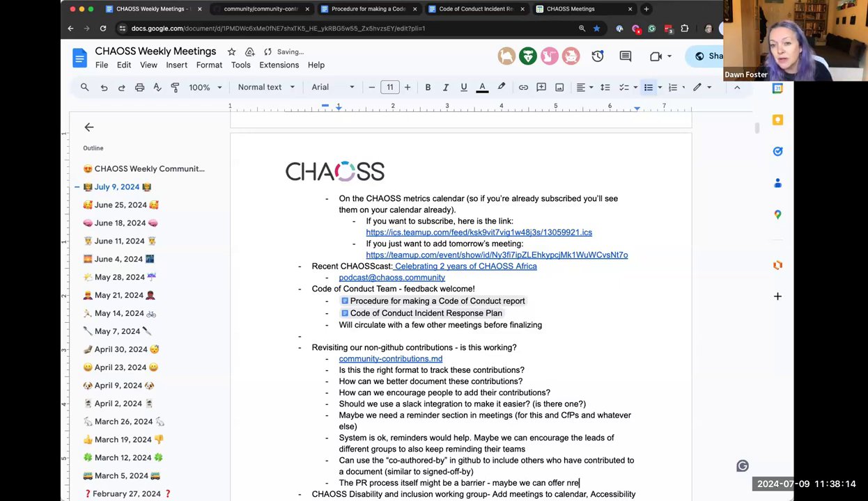
key("BackSpace")
key("BackSpace")
type("ewcomer mee")
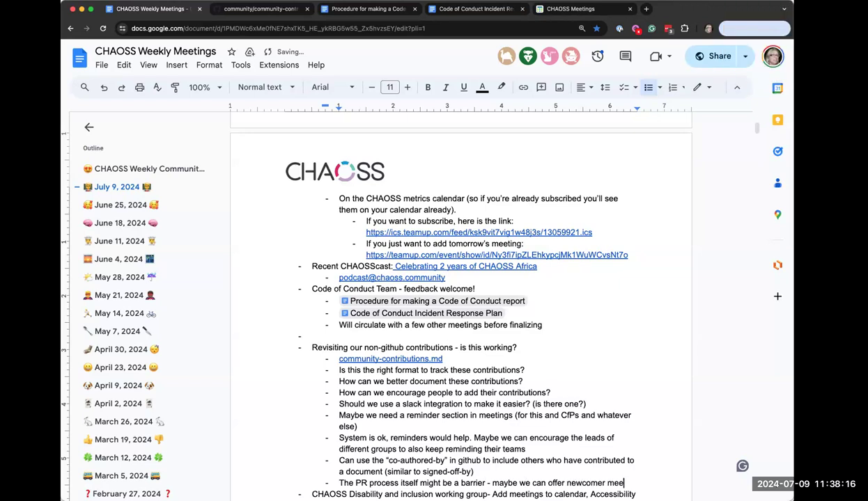
type("ting as a ")
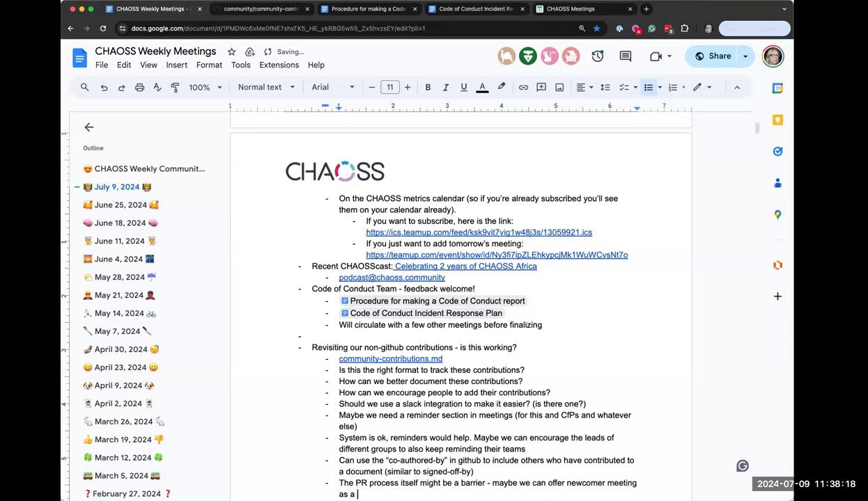
type("place to elar")
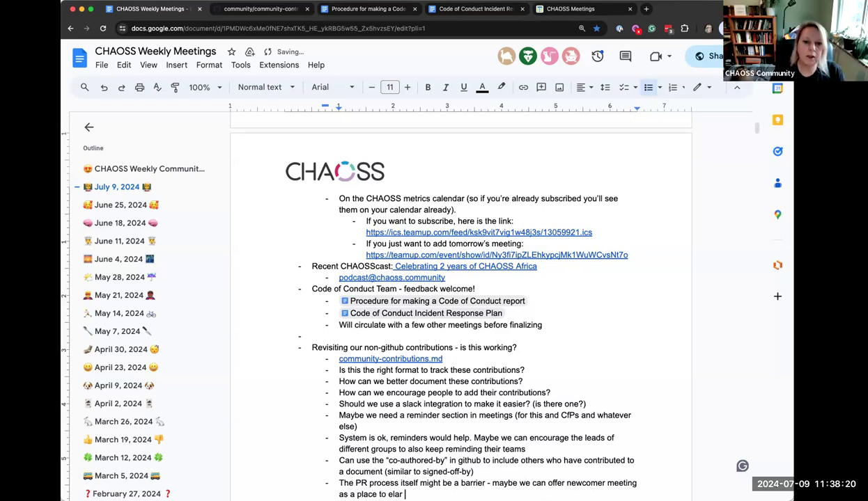
key("BackSpace")
key("BackSpace")
key("BackSpace")
key("BackSpace")
key("BackSpace")
type("learn")
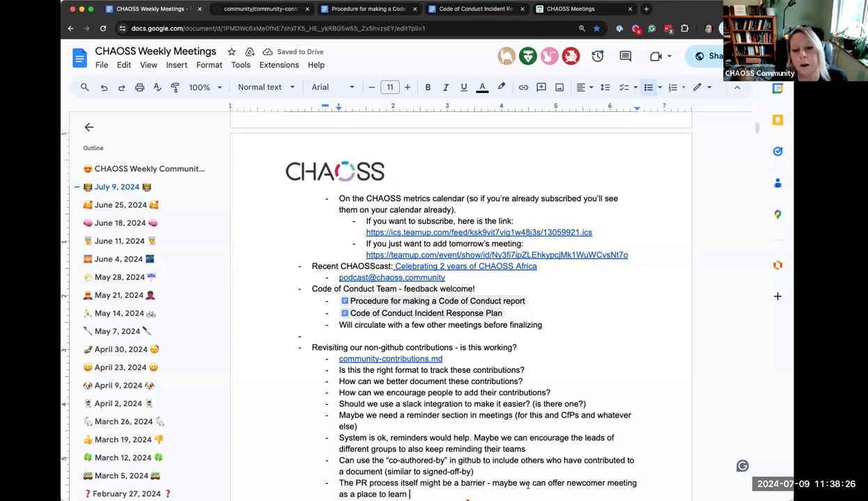
scroll(423, 439, "down", 3)
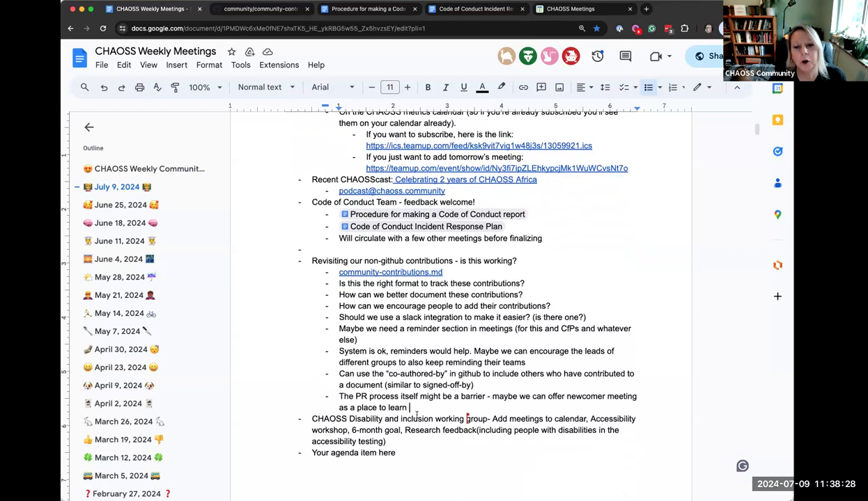
left_click(415, 409)
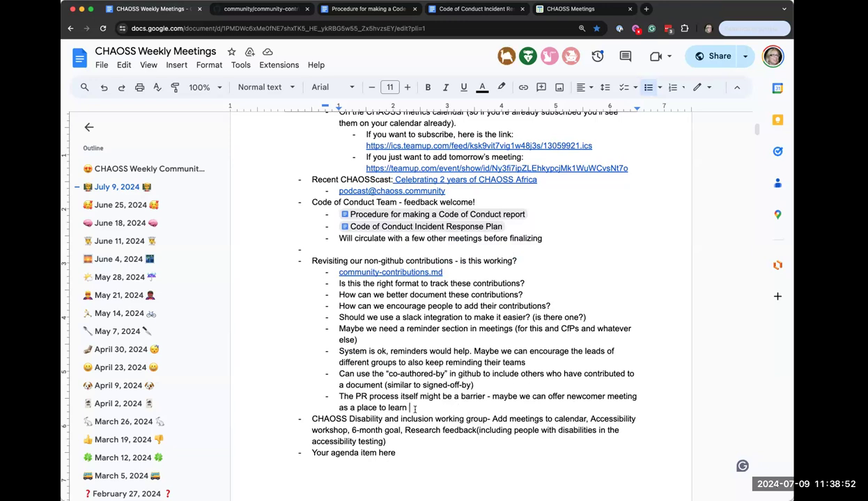
Finish the bullet with 'open source and PRs (let's promote this a little more as a place not just to learn about CHAOSS)'
type("open source")
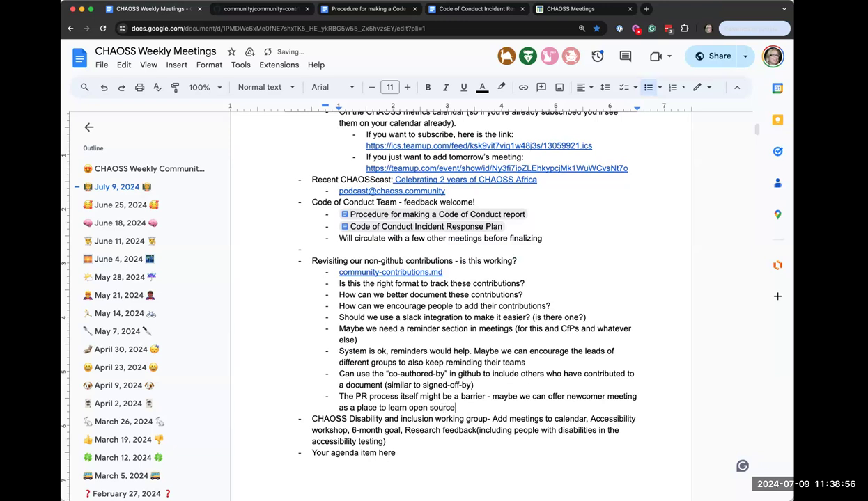
type("nad")
key("BackSpace")
key("BackSpace")
key("BackSpace")
key("BackSpace")
type("and PRs")
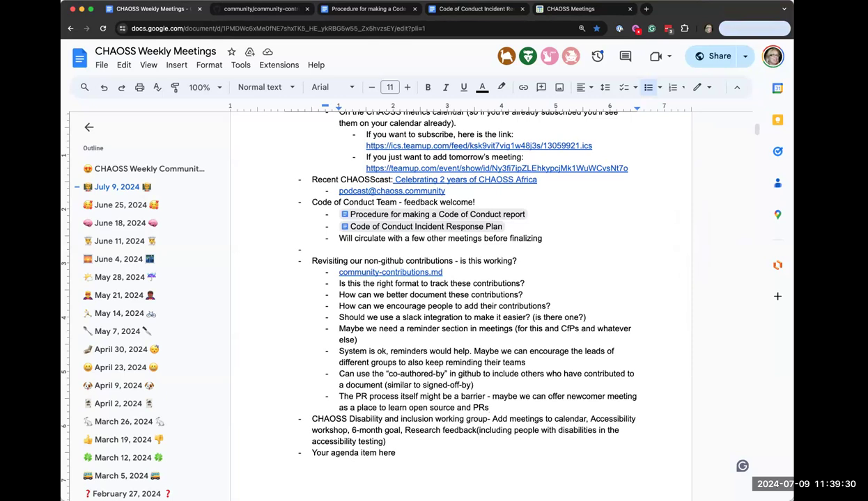
type("(let's promote this a littel")
key("BackSpace")
key("BackSpace")
type("le more as a")
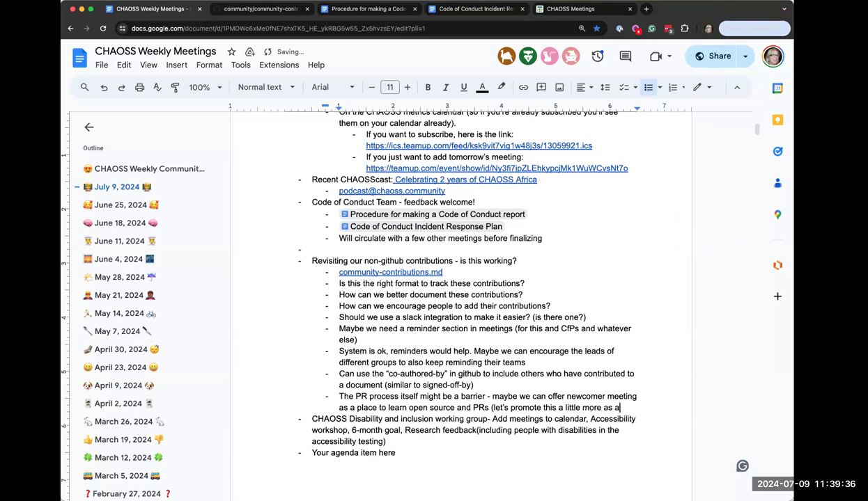
type(" place not just to learn about CHAOSS)")
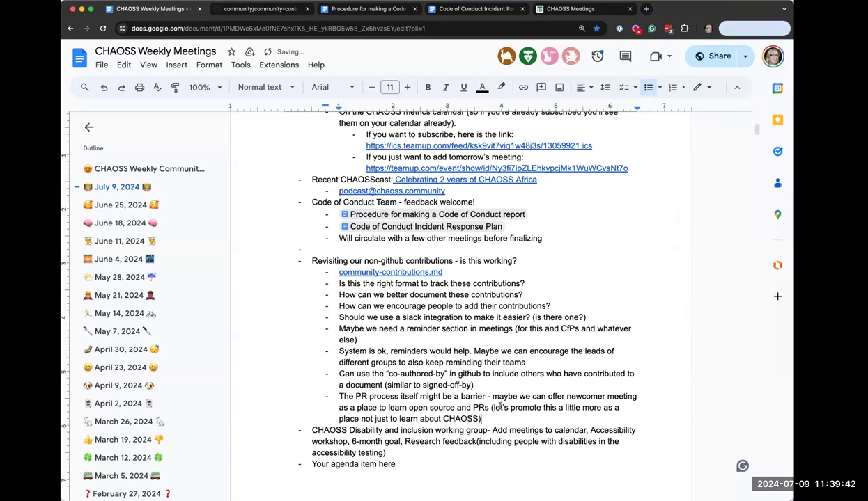
scroll(487, 407, "down", 2)
scroll(499, 406, "down", 2)
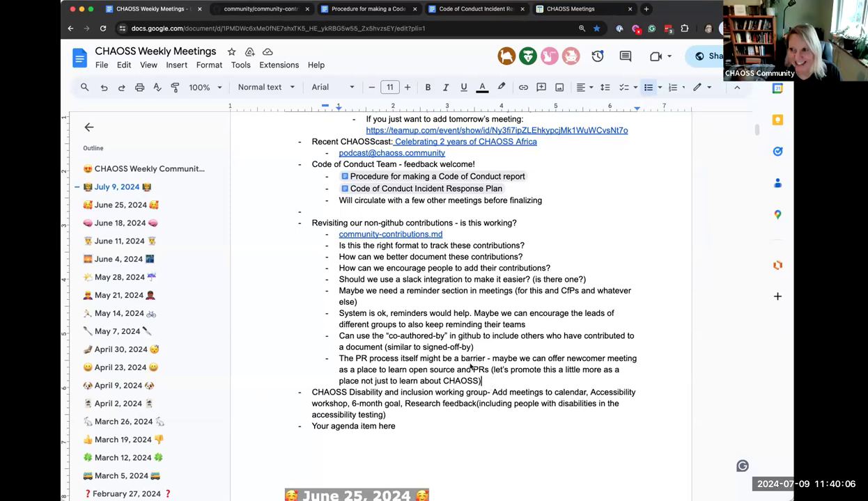
Review the Community Contributions table in GitHub's community-contributions.md, then return to the CHAOSS Weekly Meetings doc
left_click(238, 9)
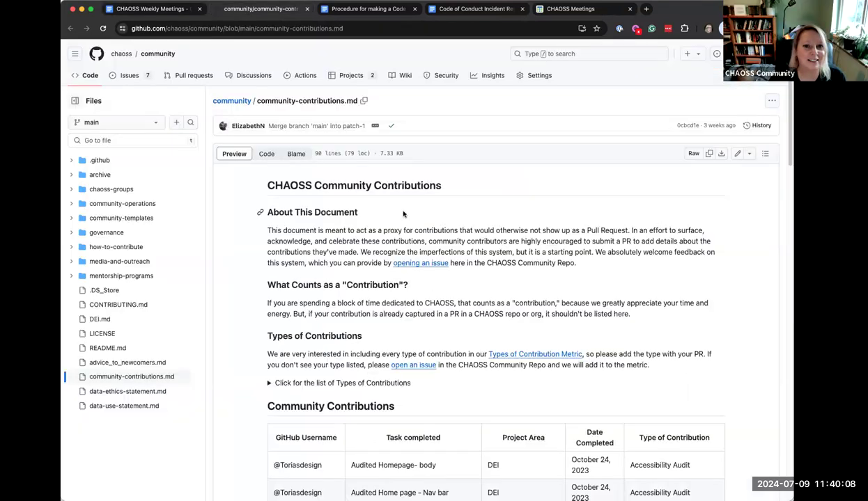
scroll(525, 357, "down", 3)
scroll(525, 356, "down", 5)
scroll(523, 355, "up", 10)
scroll(519, 355, "down", 15)
scroll(518, 355, "down", 3)
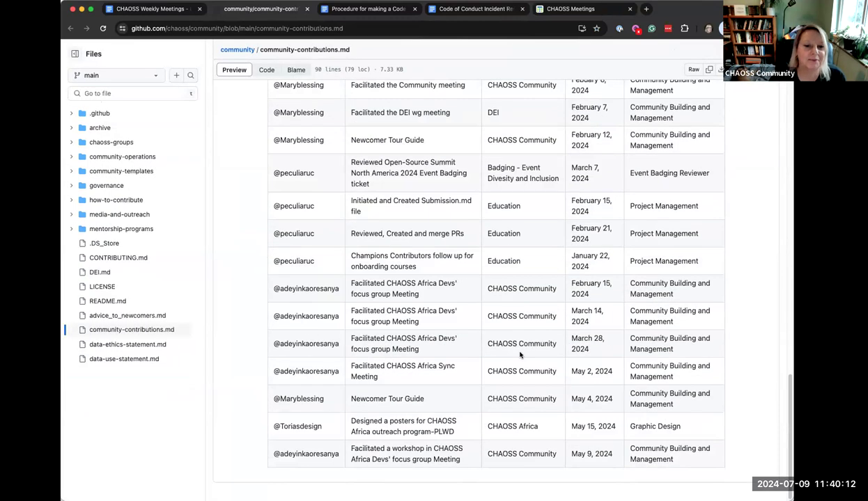
scroll(519, 355, "up", 15)
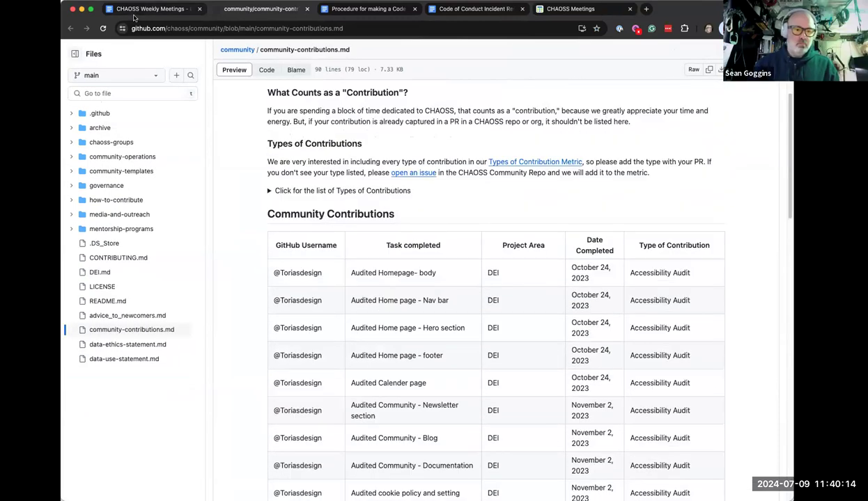
left_click(136, 11)
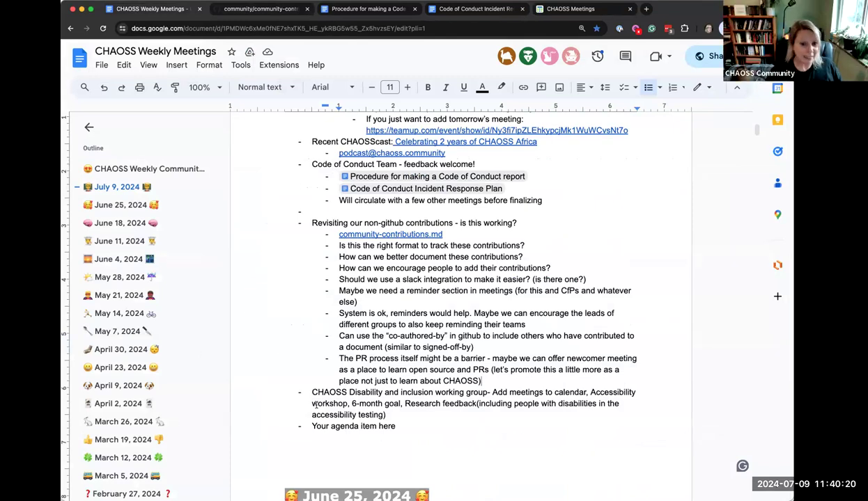
left_click_drag(310, 393, 397, 417)
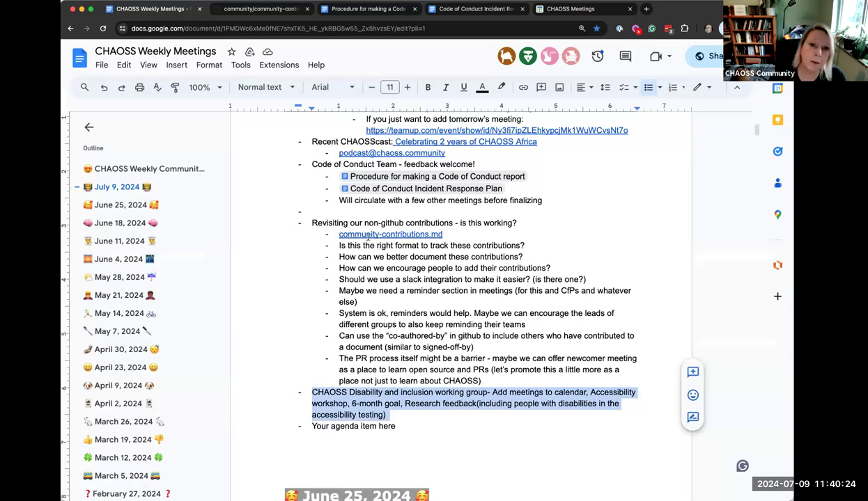
left_click(493, 383)
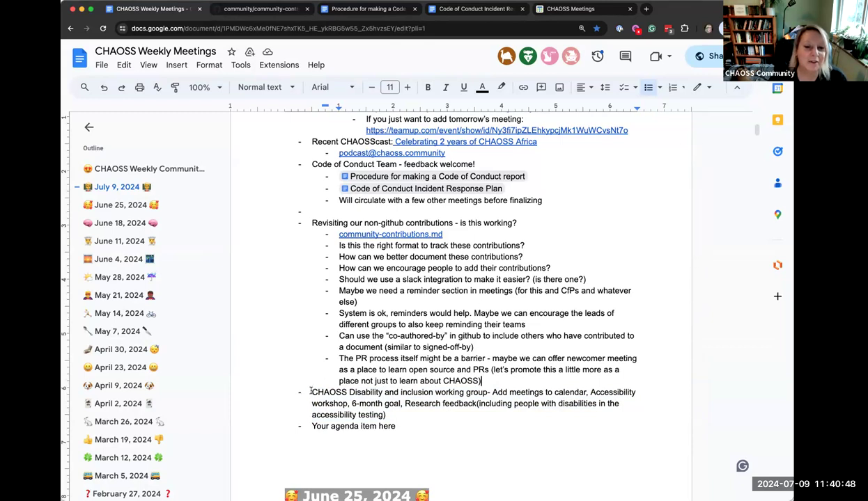
left_click_drag(312, 391, 386, 414)
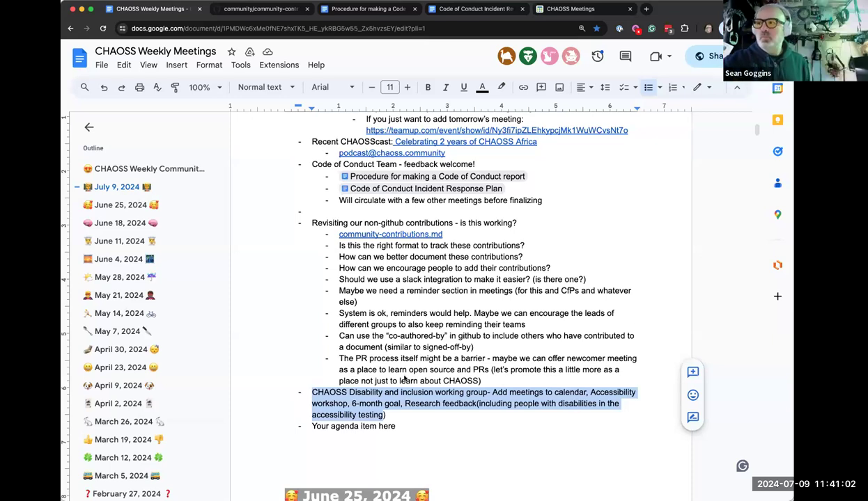
left_click(387, 411)
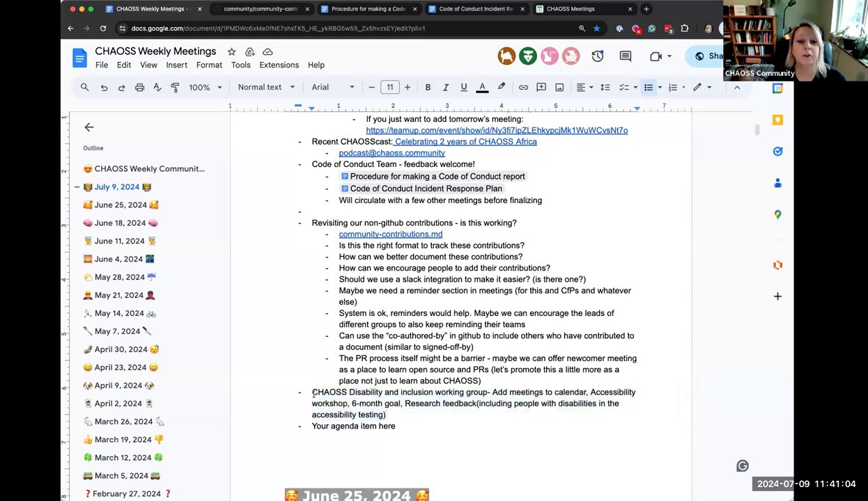
left_click_drag(311, 392, 386, 415)
left_click(387, 413)
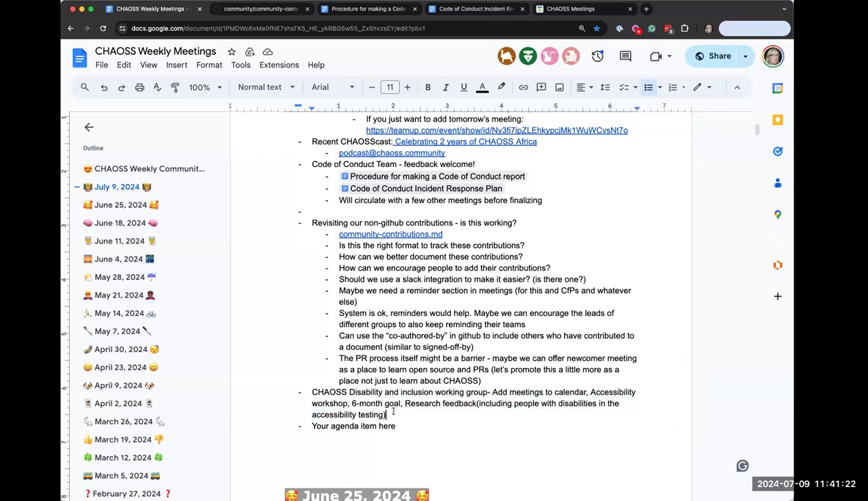
left_click(393, 411)
scroll(421, 415, "down", 1)
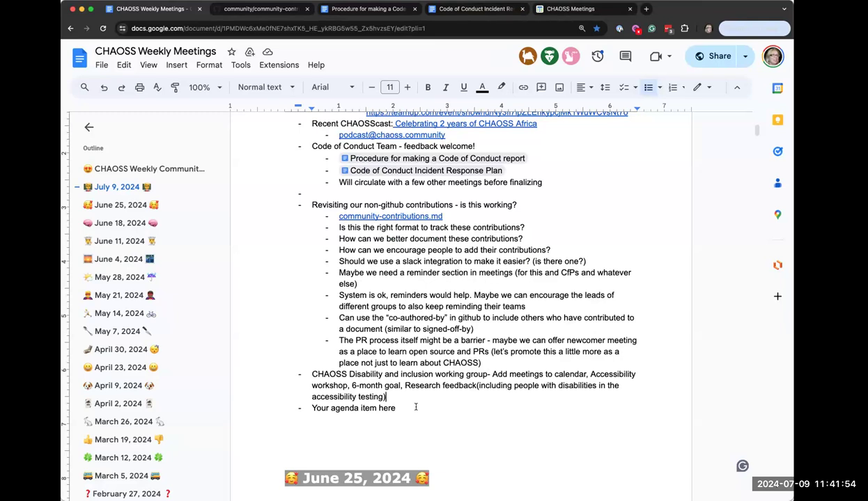
Add the indented sub-bullet 'Please feel free to join the slack channel' under the Disability item
key("Return")
key("Tab")
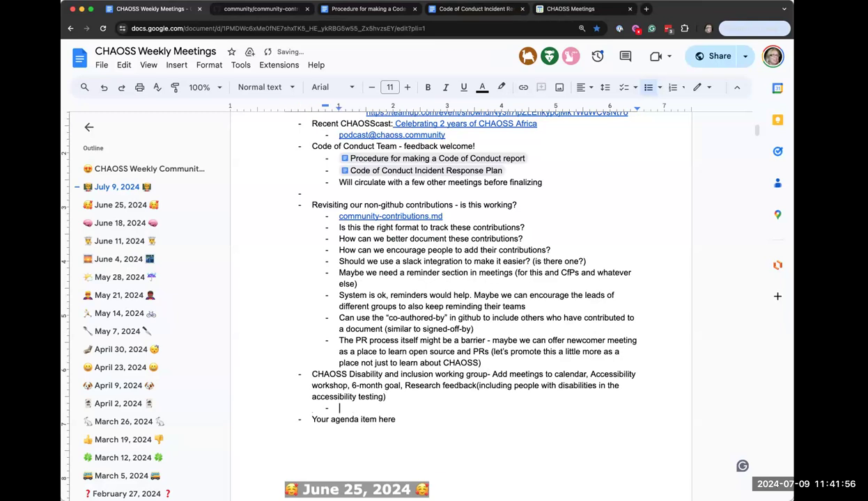
type("Please feel free to join the slack channel")
key("Return")
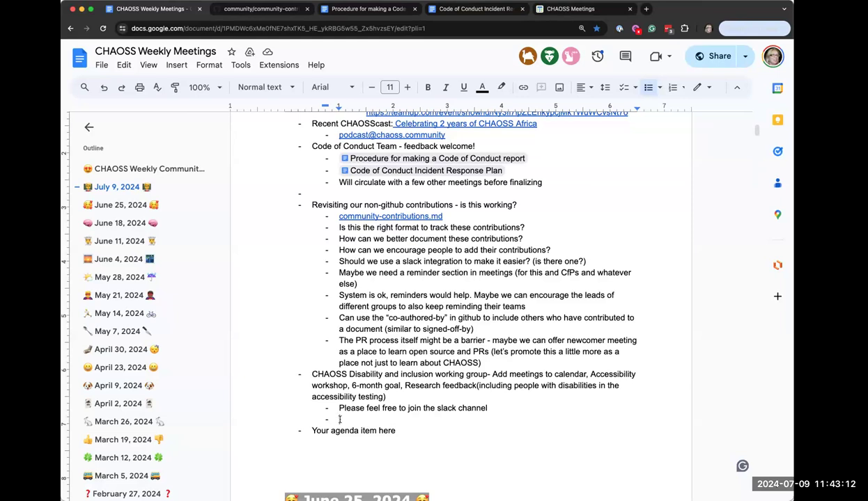
type("Lookin")
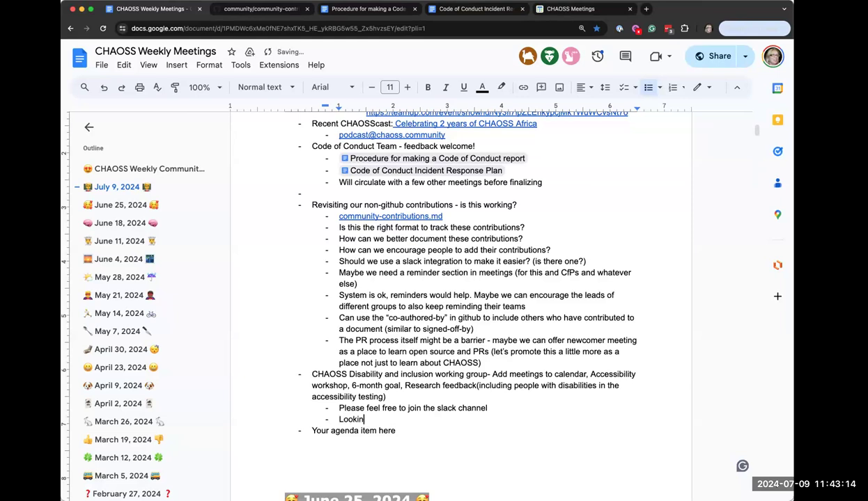
type("g for folks to help us")
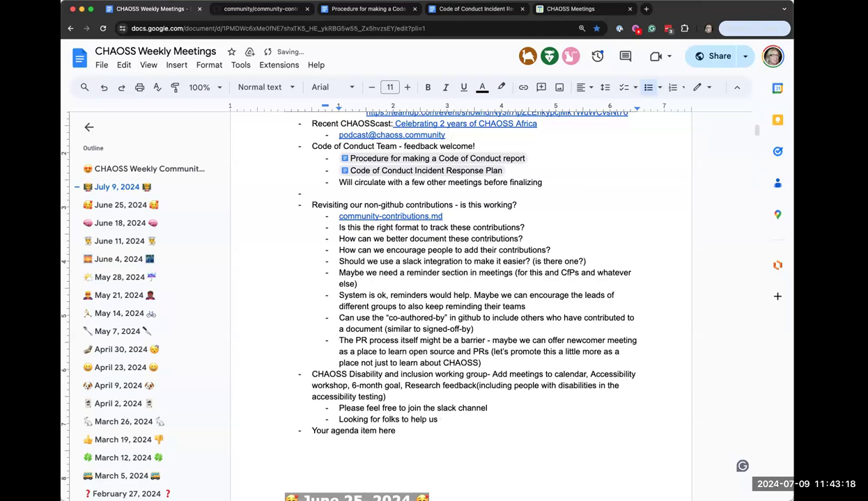
type(" test the accessibility of the website")
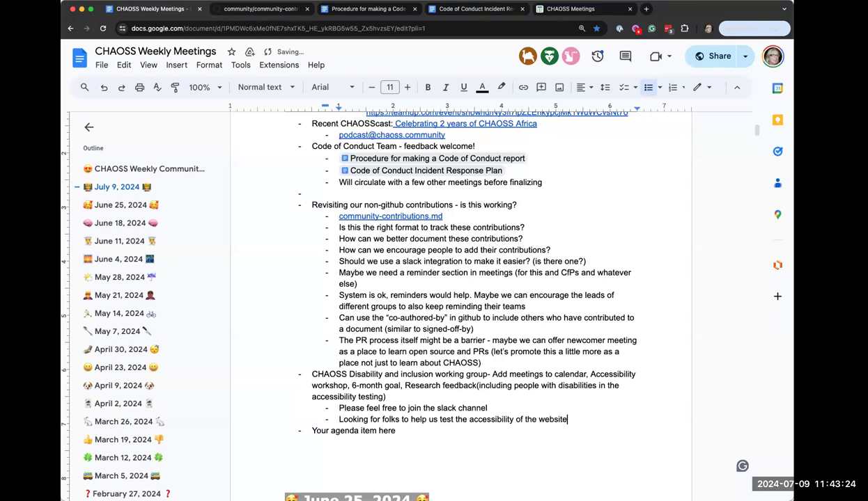
left_click(401, 418)
Add a named person's action item below the website-testing bullet: 'add this meeting to the CHAOSS calendar'
left_click(574, 420)
key("Return")
type("Al Eli")
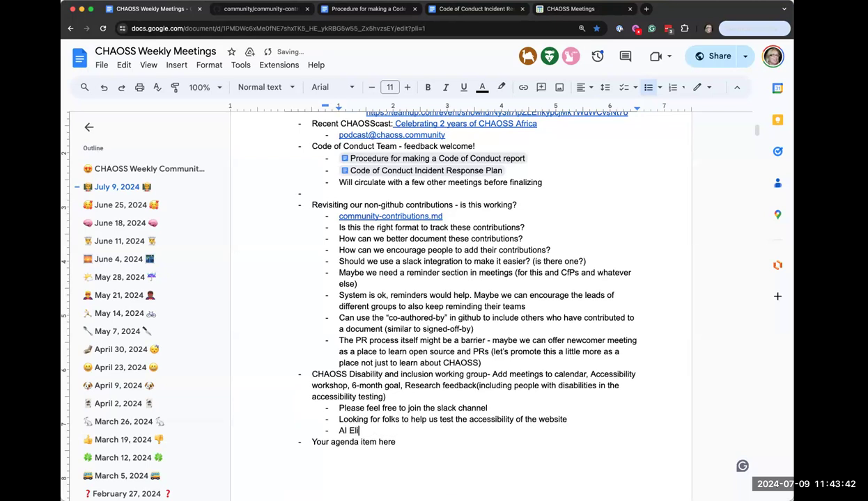
type("zabeth - add this meeint")
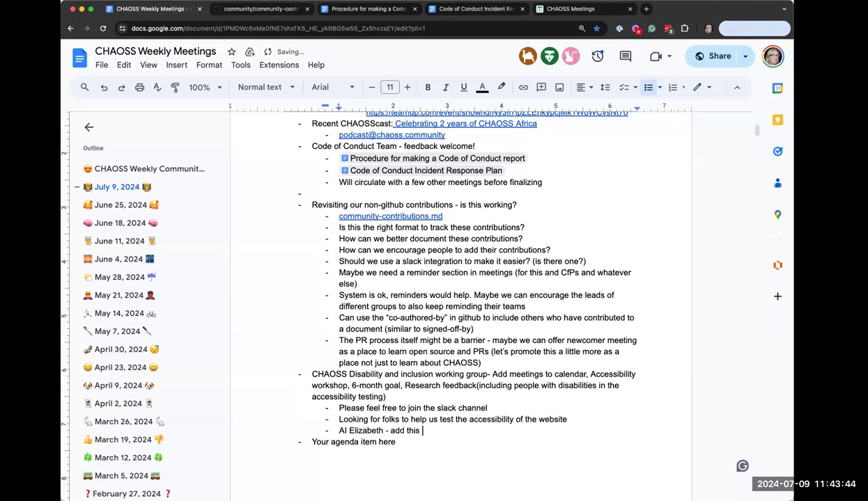
key("BackSpace")
key("BackSpace")
key("BackSpace")
key("BackSpace")
key("BackSpace")
type("eeting ot")
key("BackSpace")
key("BackSpace")
type("to the calen")
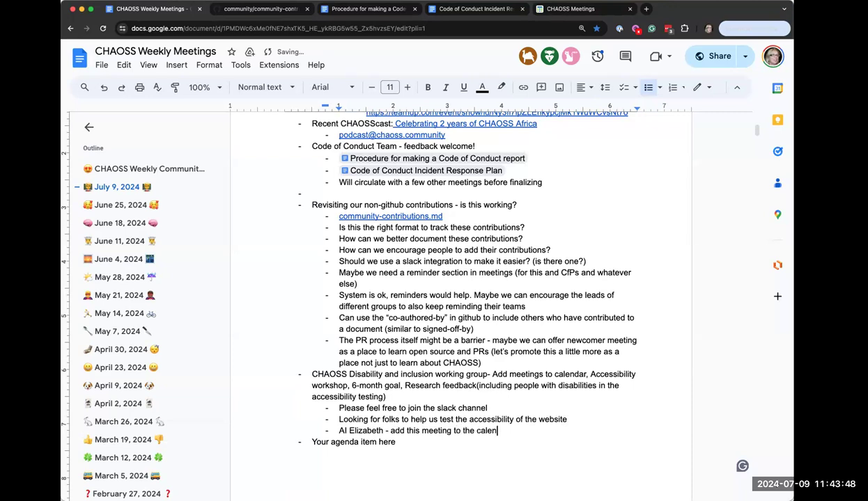
type("dar")
left_click(477, 431)
type("CHAOSS")
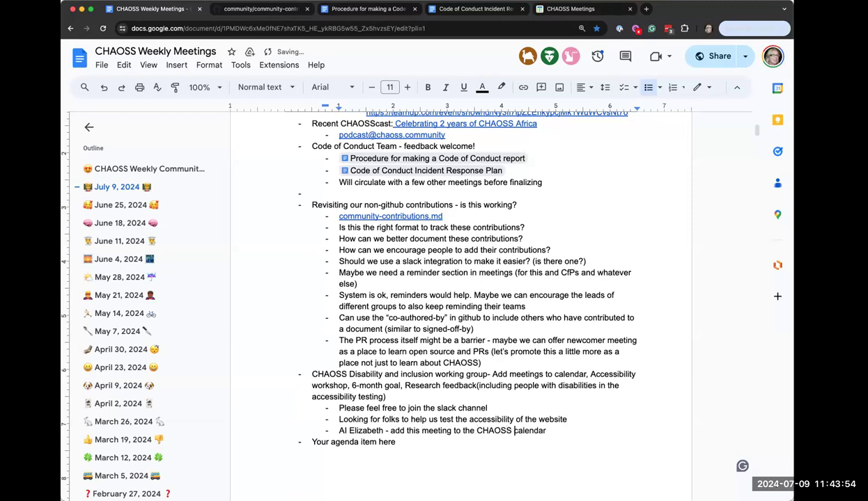
left_click(559, 436)
Add the sub-bullet 'Audits have not been implemented' below the calendar action item
key("Return")
type("Audits have no")
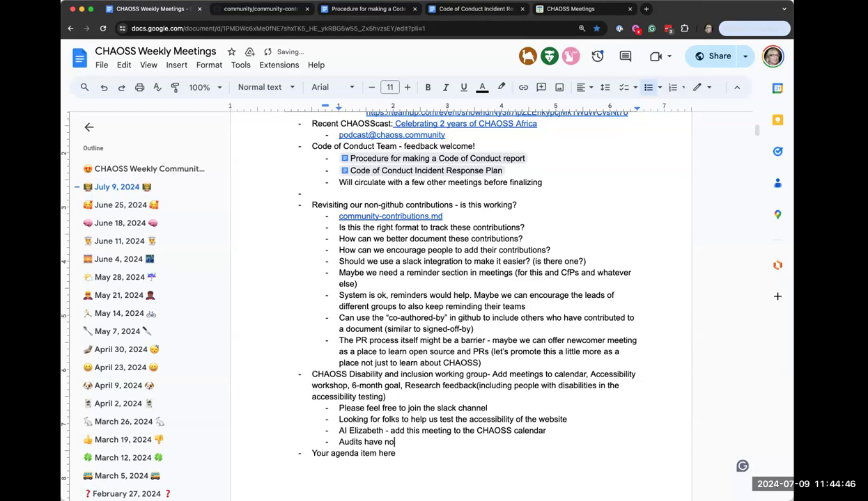
type("t been implemented")
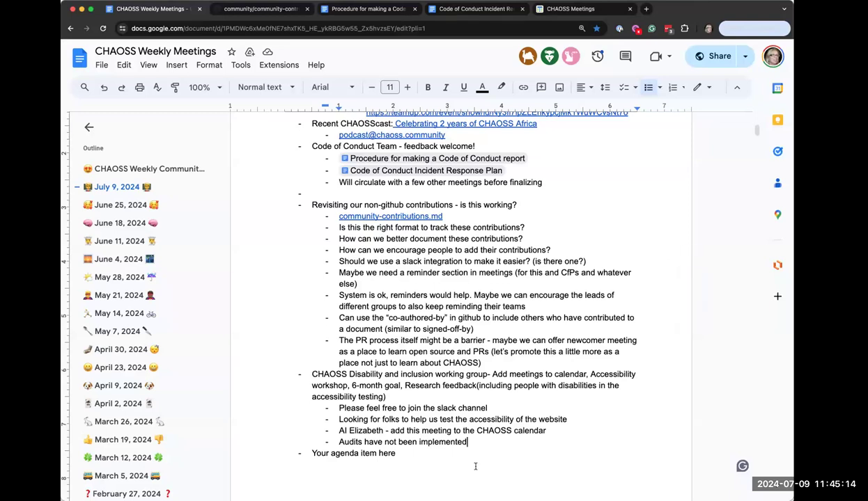
Add 'Want to include all the working groups in a workshop on how to implement'; append '(every other week)' to the calendar item
key("Return")
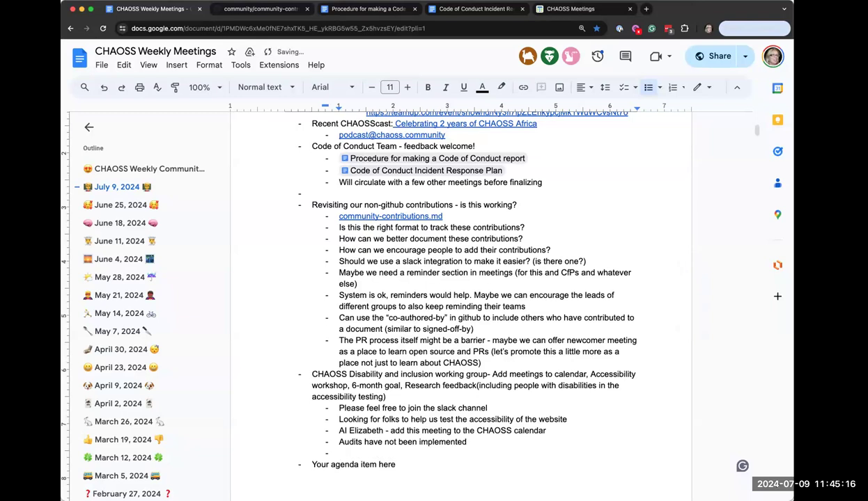
type("Want to include all the working groups ")
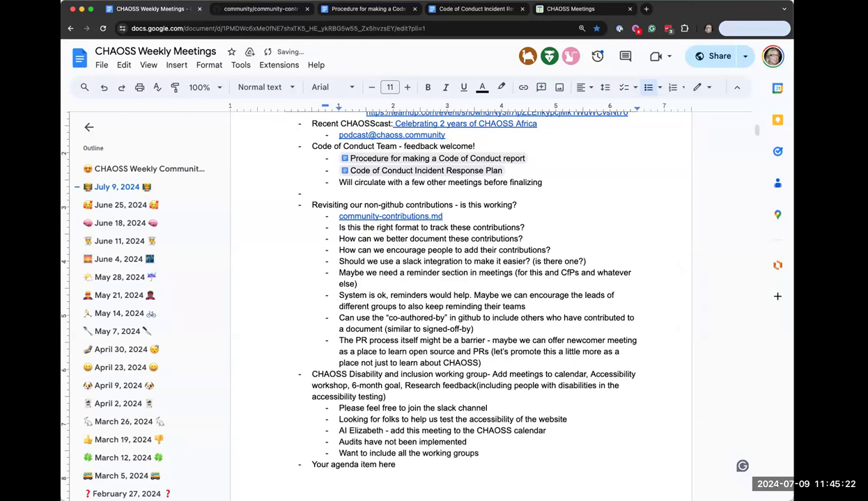
type("in a workshop for")
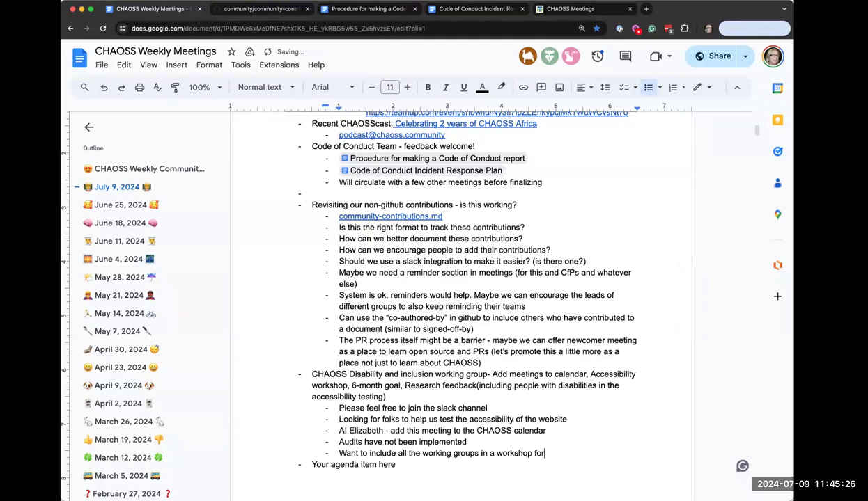
type(" t")
key("BackSpace")
key("BackSpace")
key("BackSpace")
key("BackSpace")
key("BackSpace")
type("on how to implement")
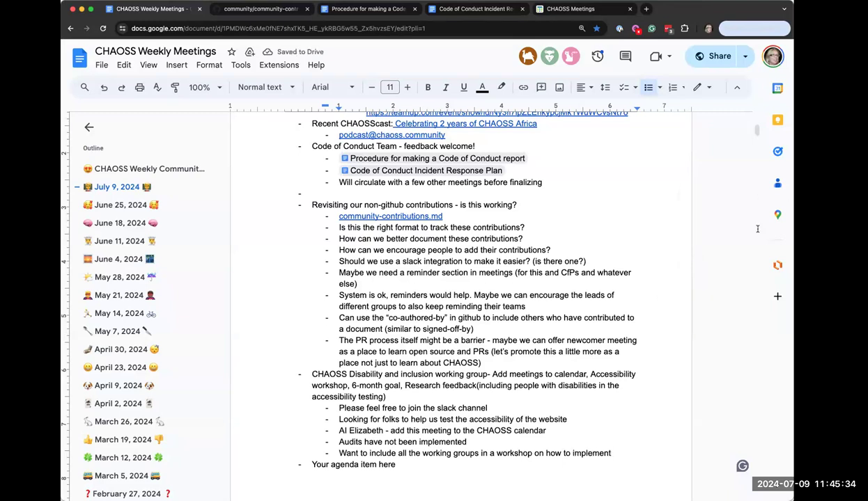
left_click(556, 434)
type("(every other week")
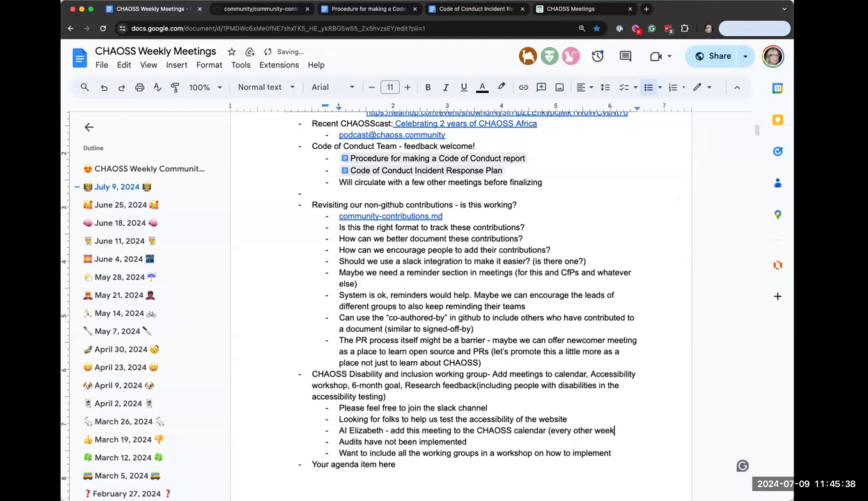
type(")")
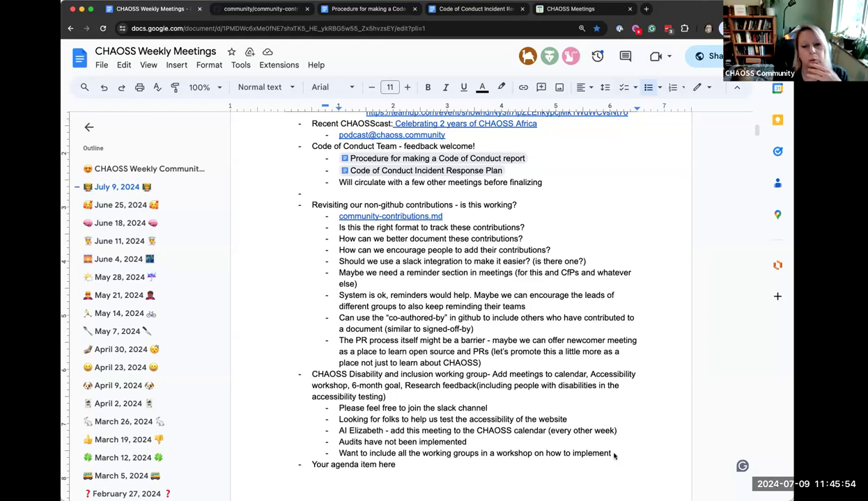
left_click(338, 453)
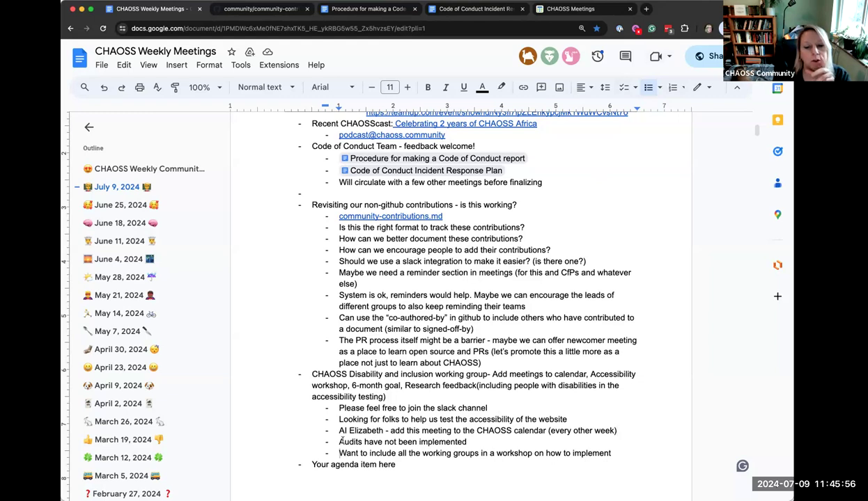
left_click_drag(337, 442, 469, 441)
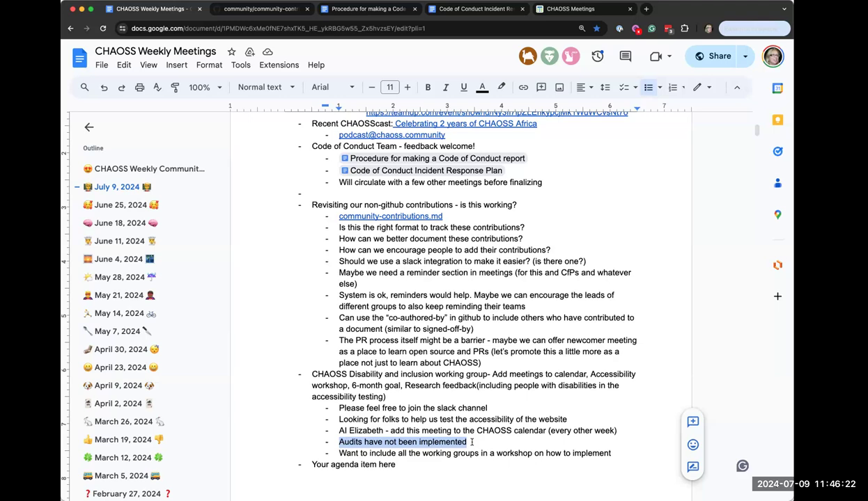
Extend the audits bullet with '- these are in the spreadsheet and in'
left_click(473, 442)
type("- the")
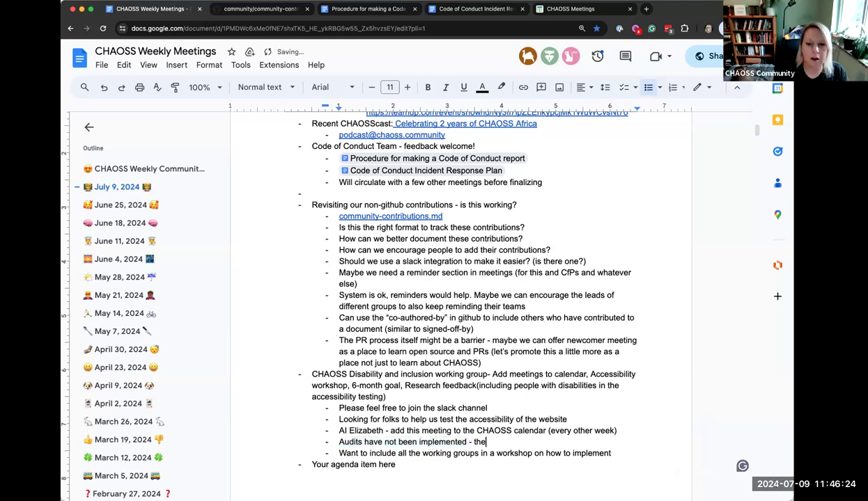
type("se are in the spread")
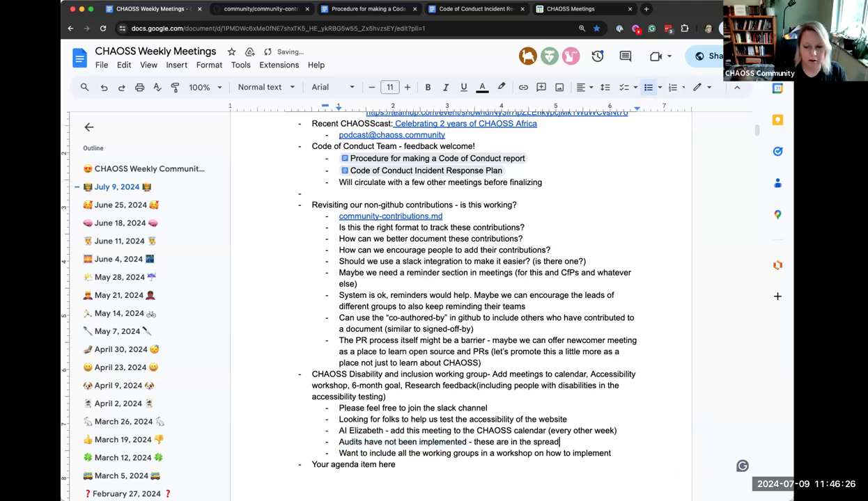
type("sheet adn")
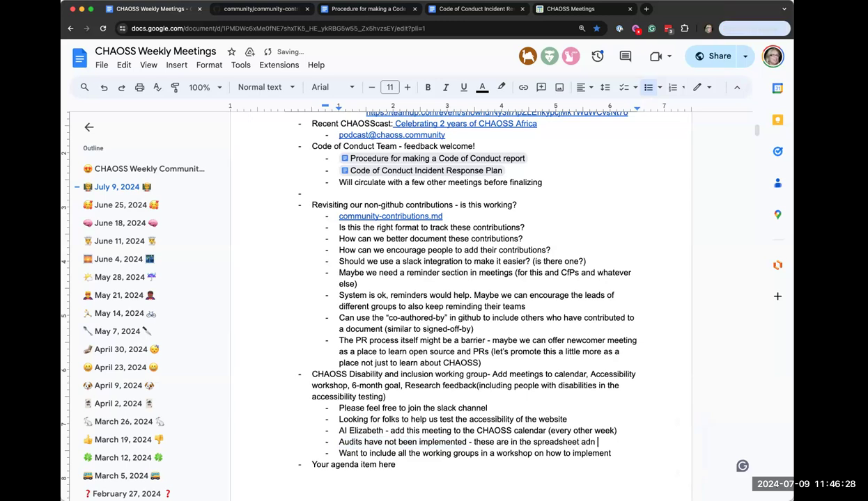
key("BackSpace")
key("BackSpace")
key("BackSpace")
key("BackSpace")
key("BackSpace")
key("BackSpace")
key("BackSpace")
type("et and in")
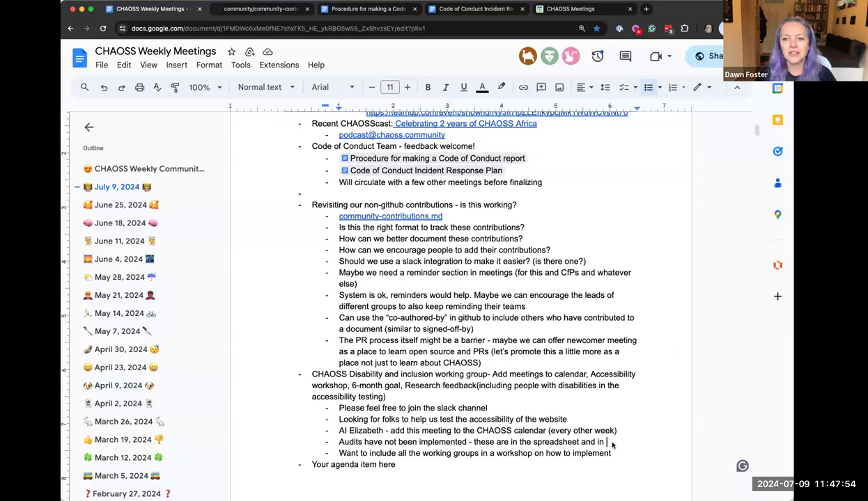
Finish the audits bullet with 'the accessibility repo'
type("the")
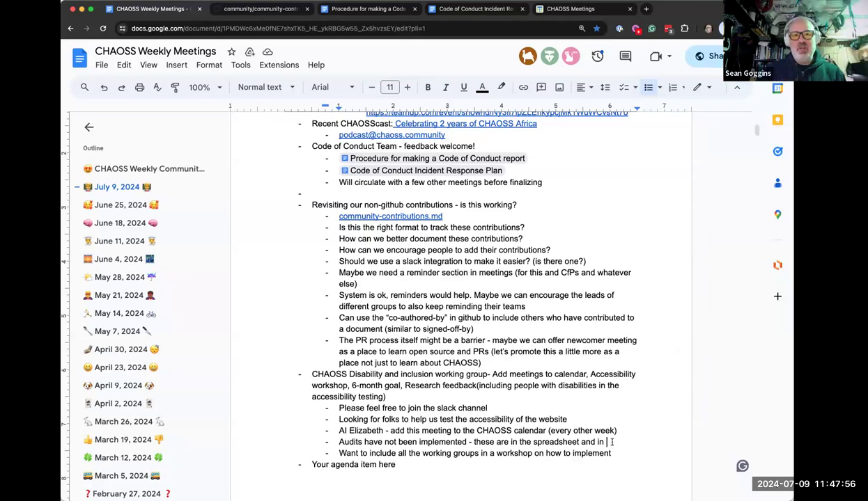
type(" accessibilit")
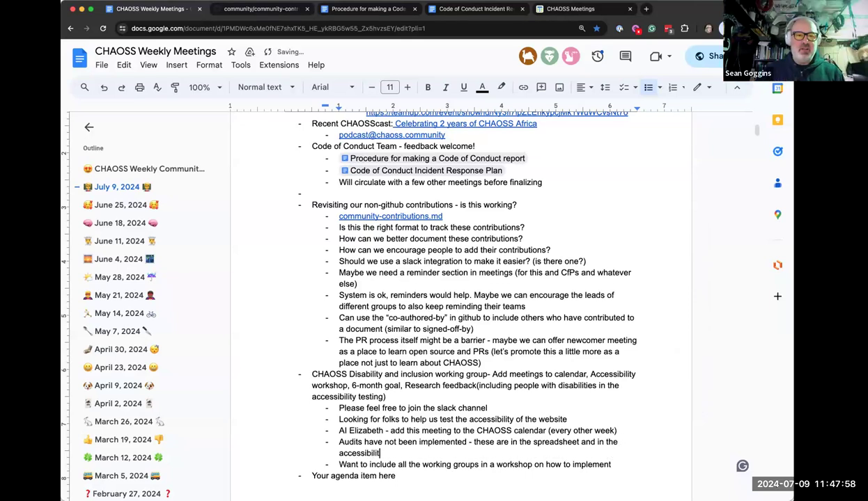
type("y repo")
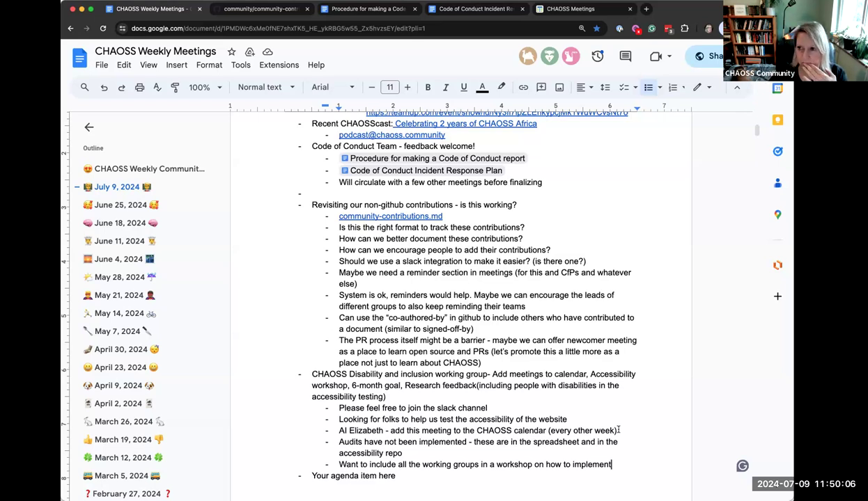
Append '- will go under the CHAOSS Africa calendar' to the calendar action item
left_click(619, 431)
type("- will go under the CHAOSS Afr")
key("BackSpace")
key("BackSpace")
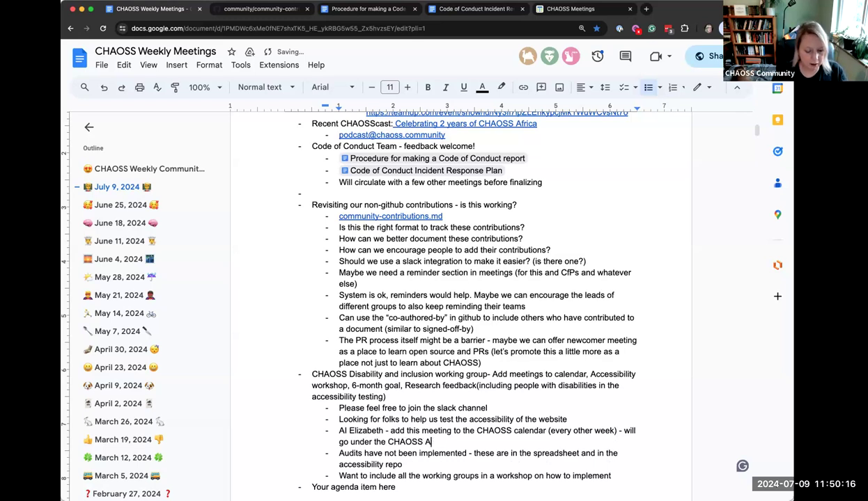
type("frica")
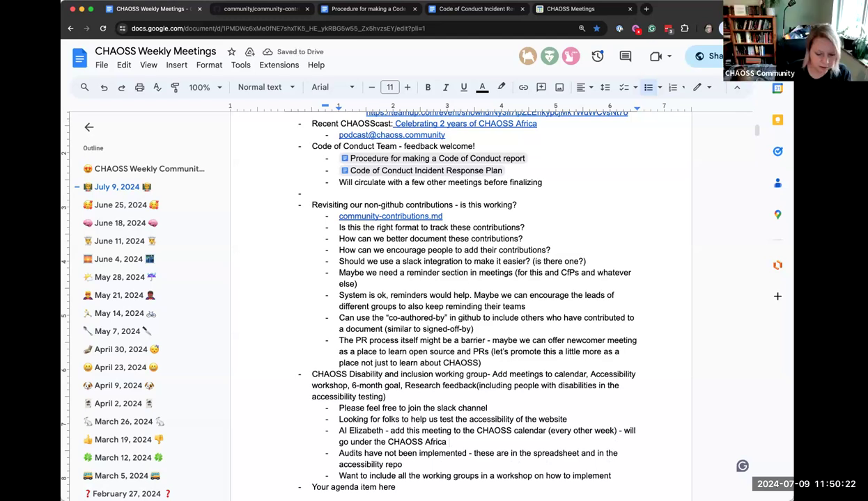
type("cale")
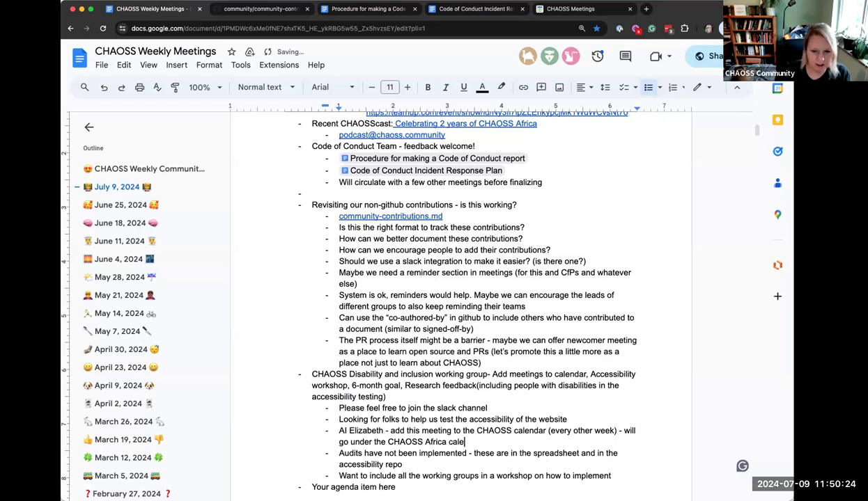
type("ndar")
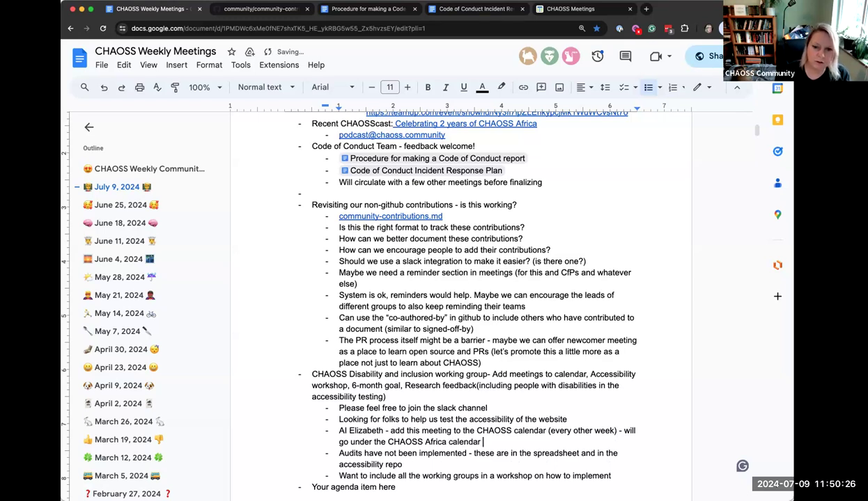